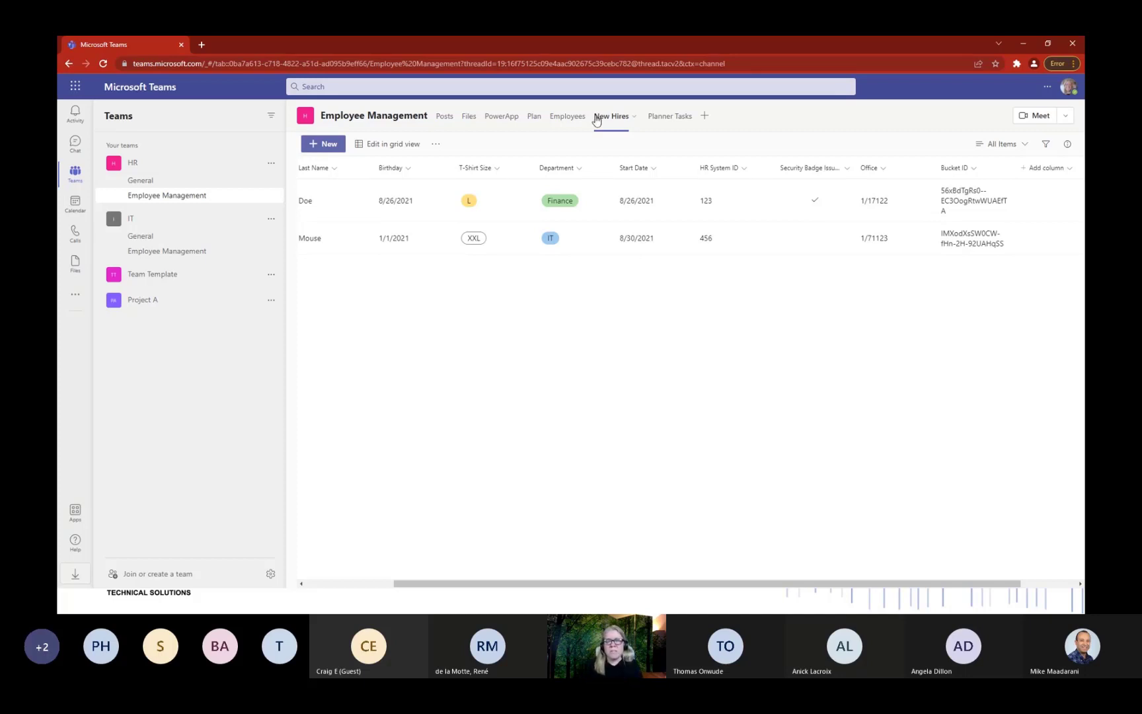
Scroll the New Hires list, glance at the Plan board, then return to the four Planner Tasks templates.
drag(612, 583, 468, 561)
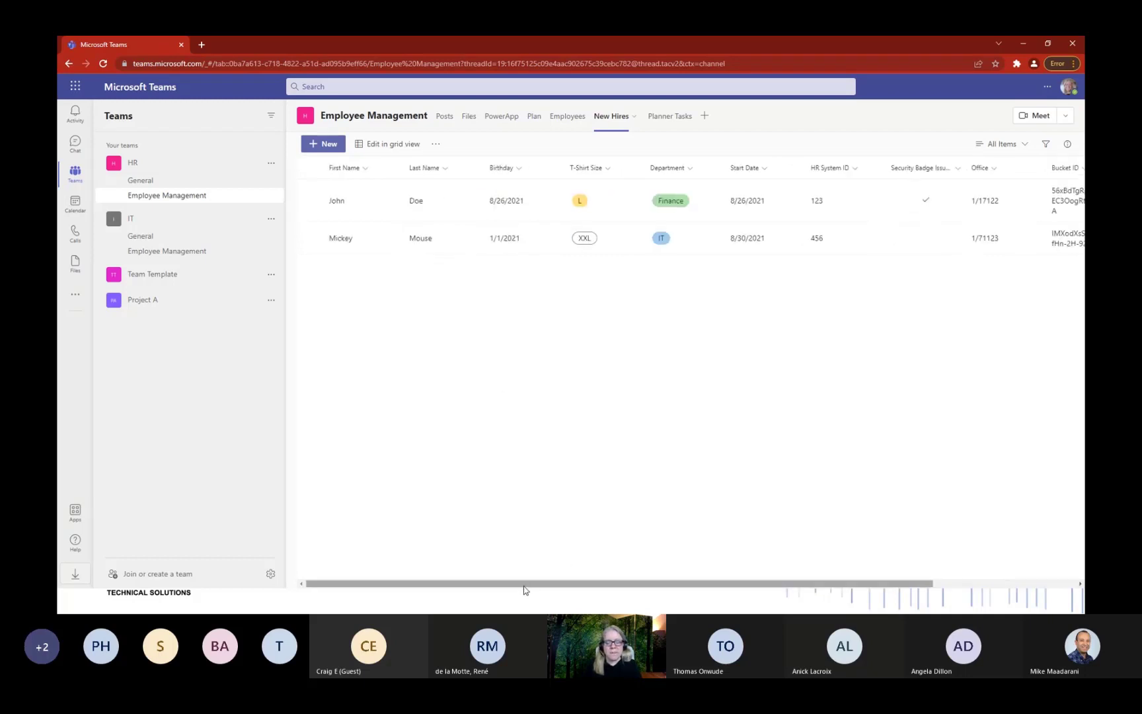
drag(524, 590, 953, 406)
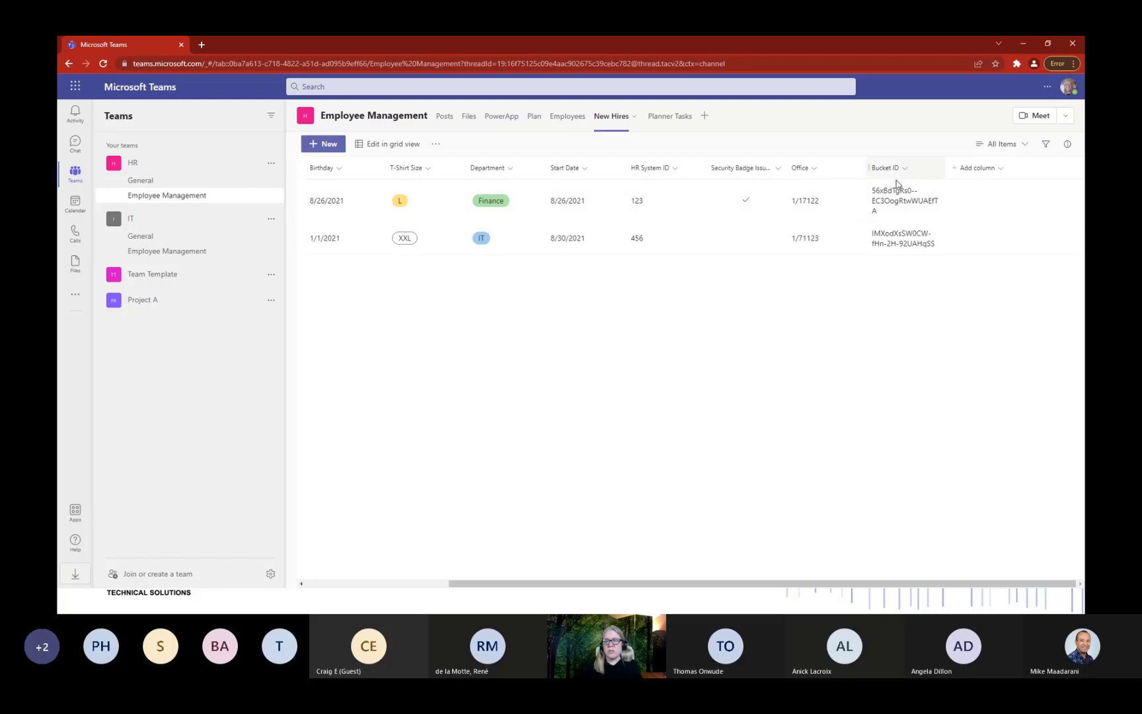
click(667, 119)
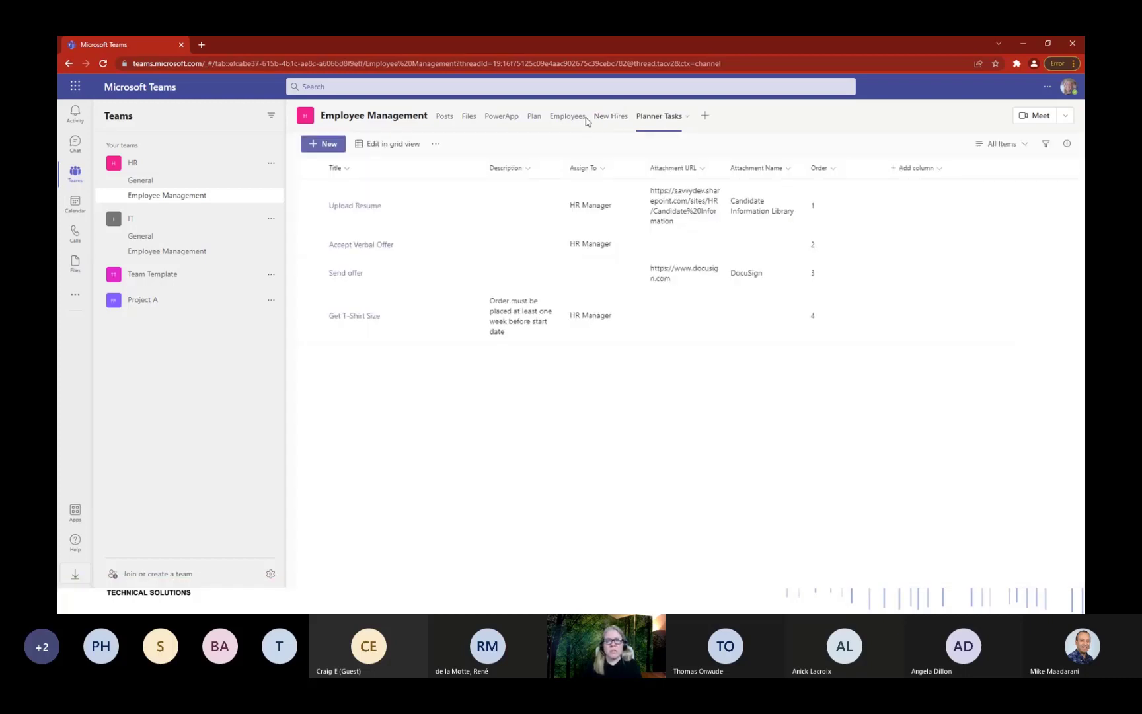
click(534, 117)
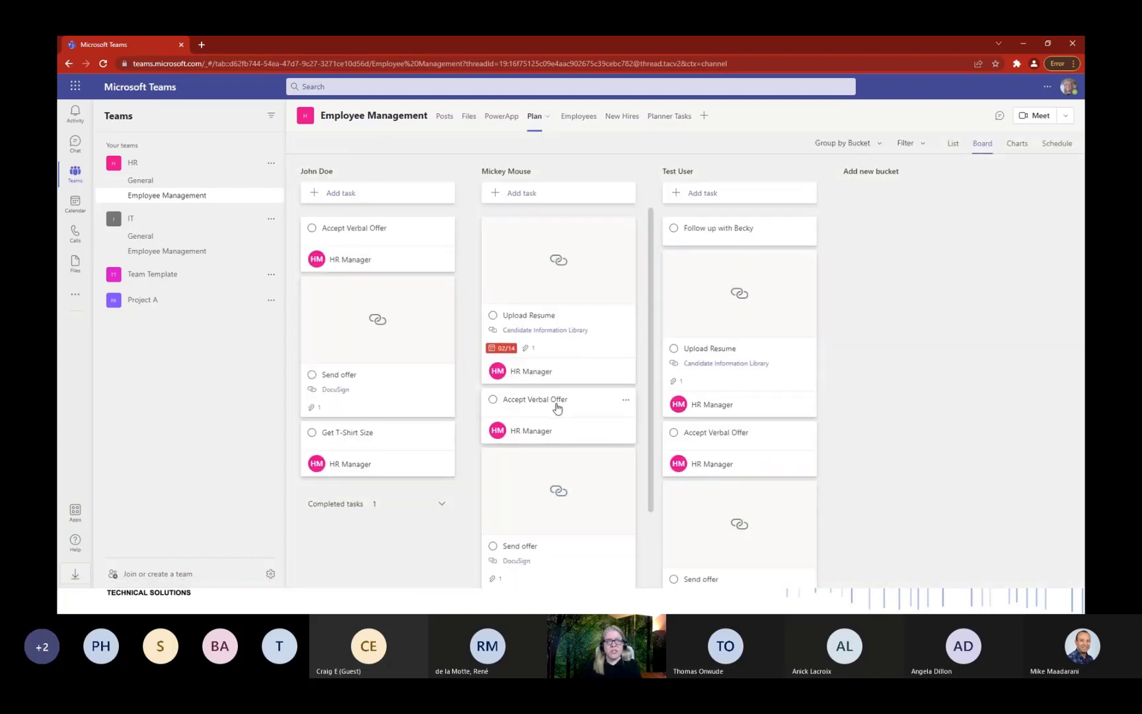
scroll(560, 281, down, 2)
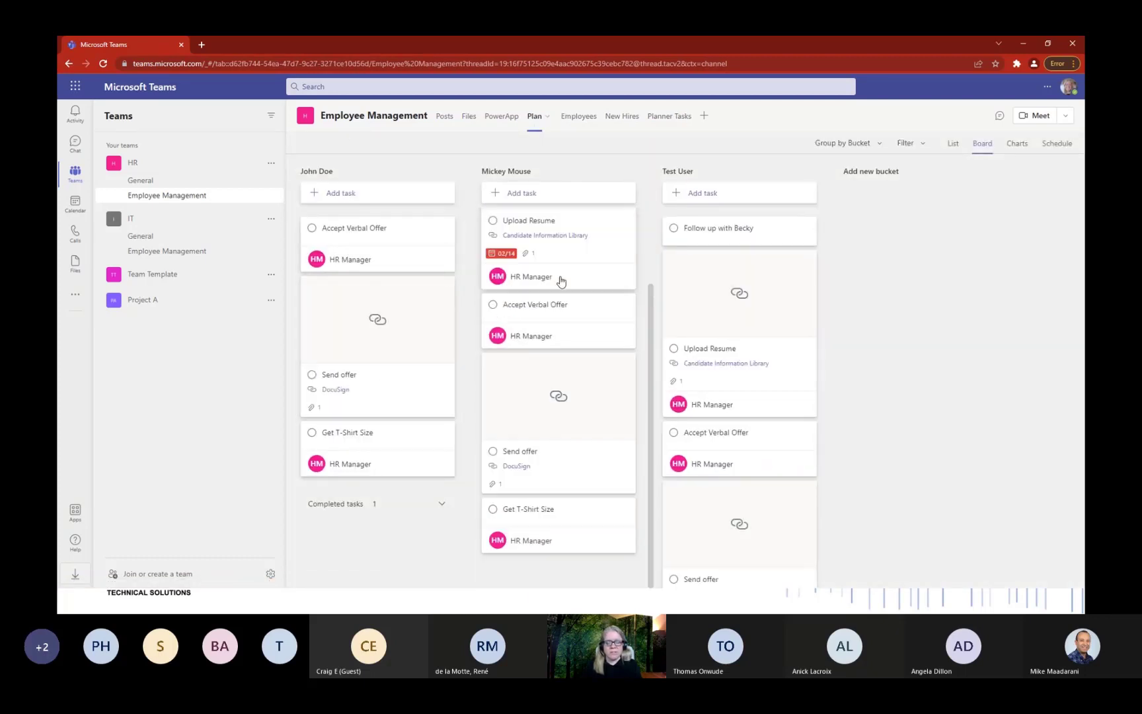
scroll(559, 434, up, 2)
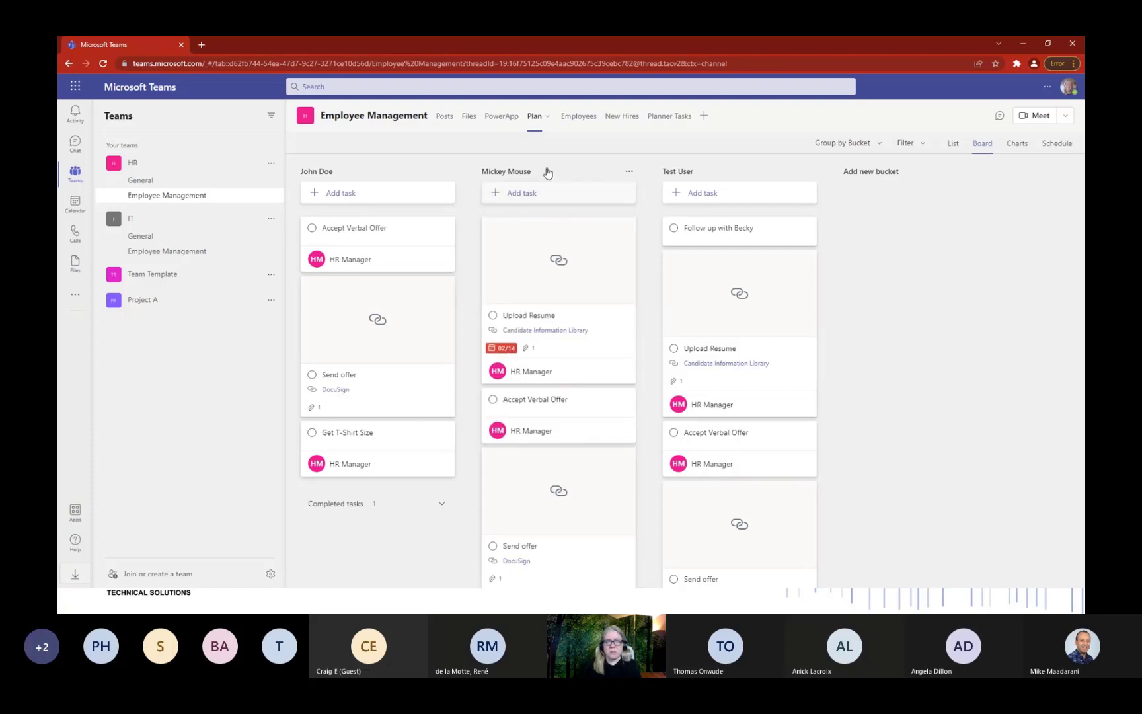
click(676, 125)
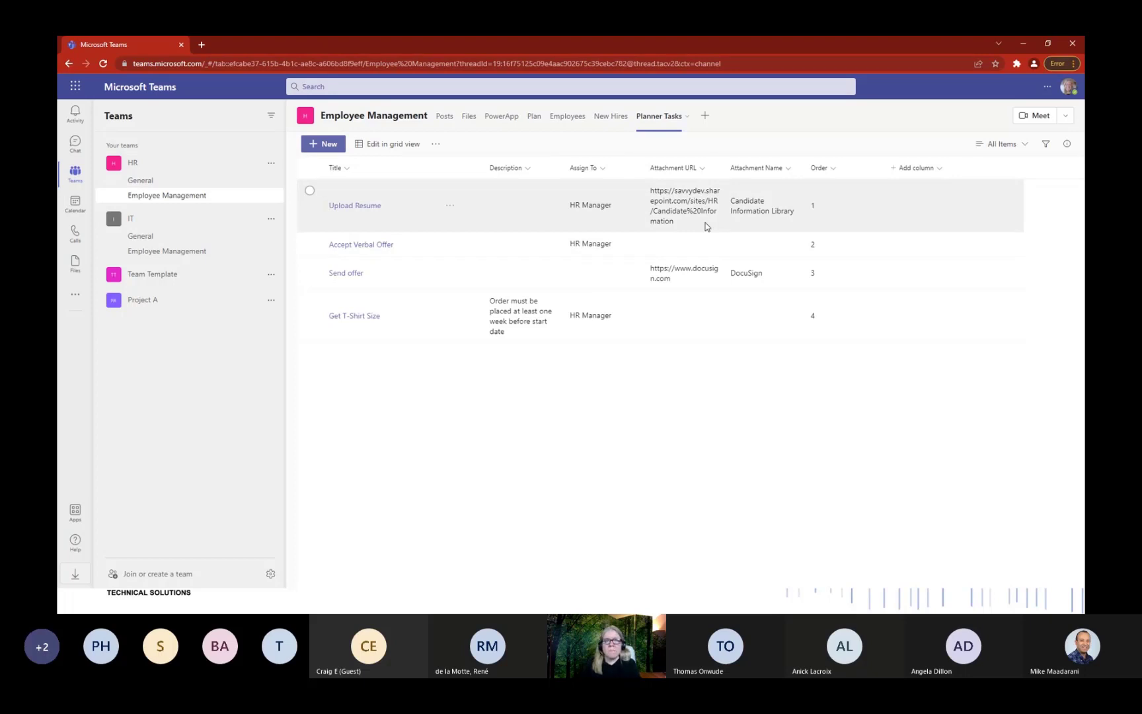
Review the Plan board's new-hire buckets, scrolling down through the Test User bucket's onboarding tasks.
click(531, 127)
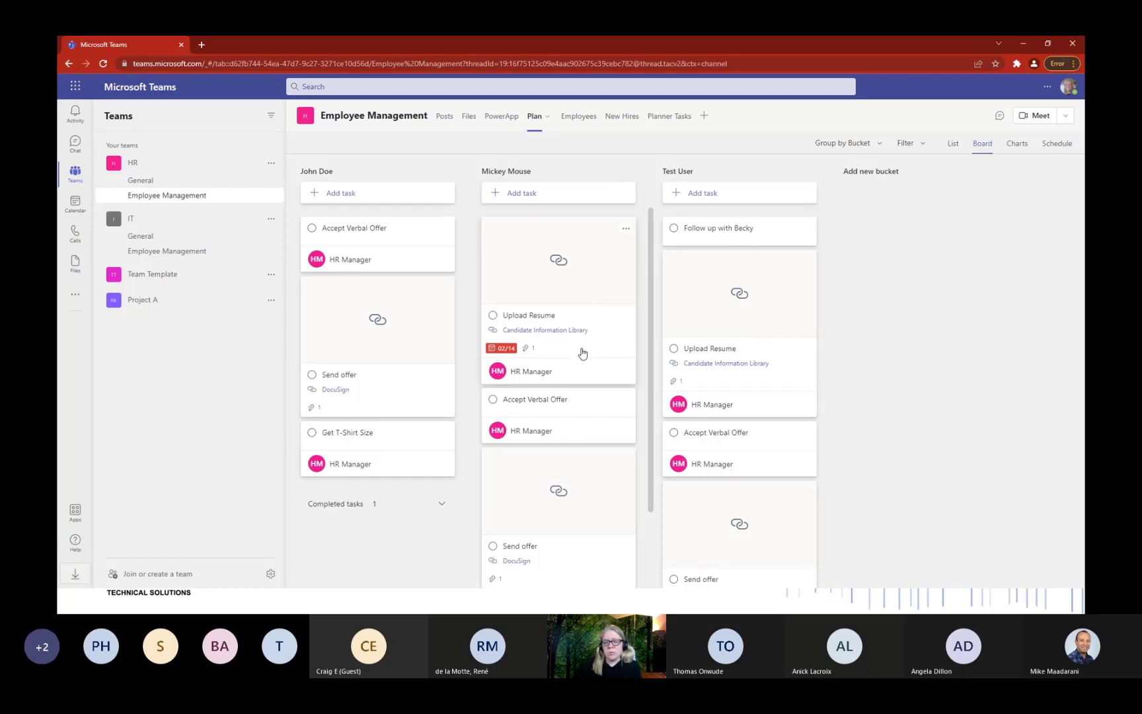
scroll(760, 368, down, 2)
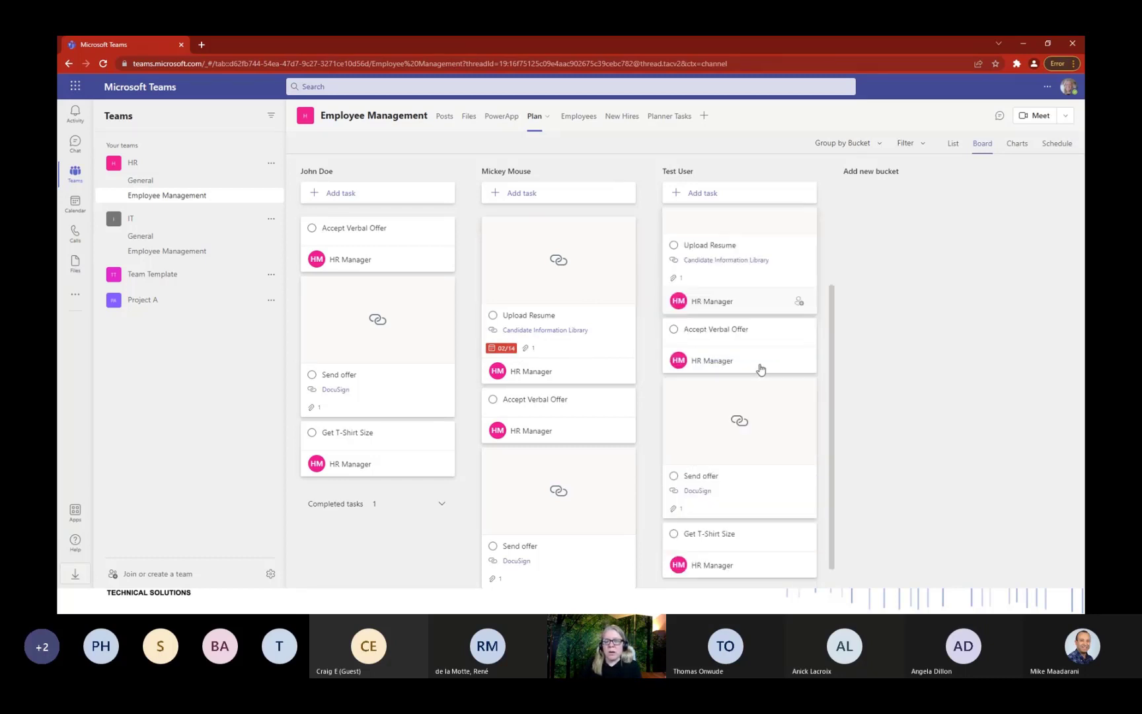
scroll(716, 425, down, 1)
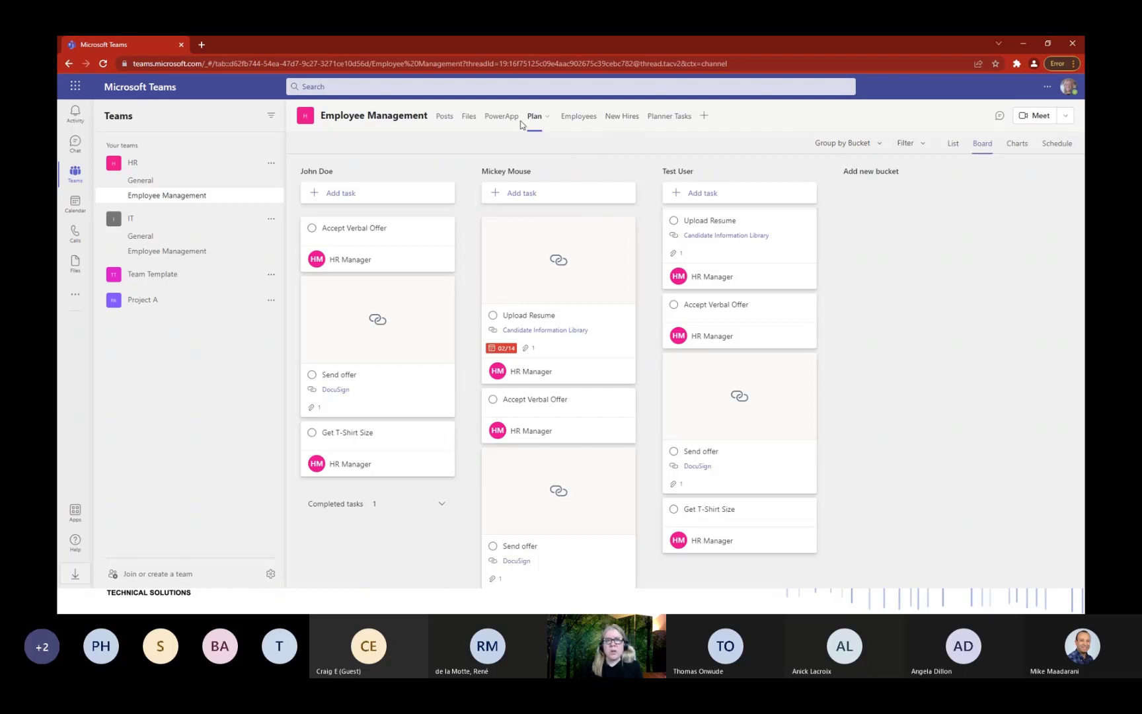
In the new-hire PowerApp, browse a hire's details, tasks and edit form, then back out unchanged.
click(499, 124)
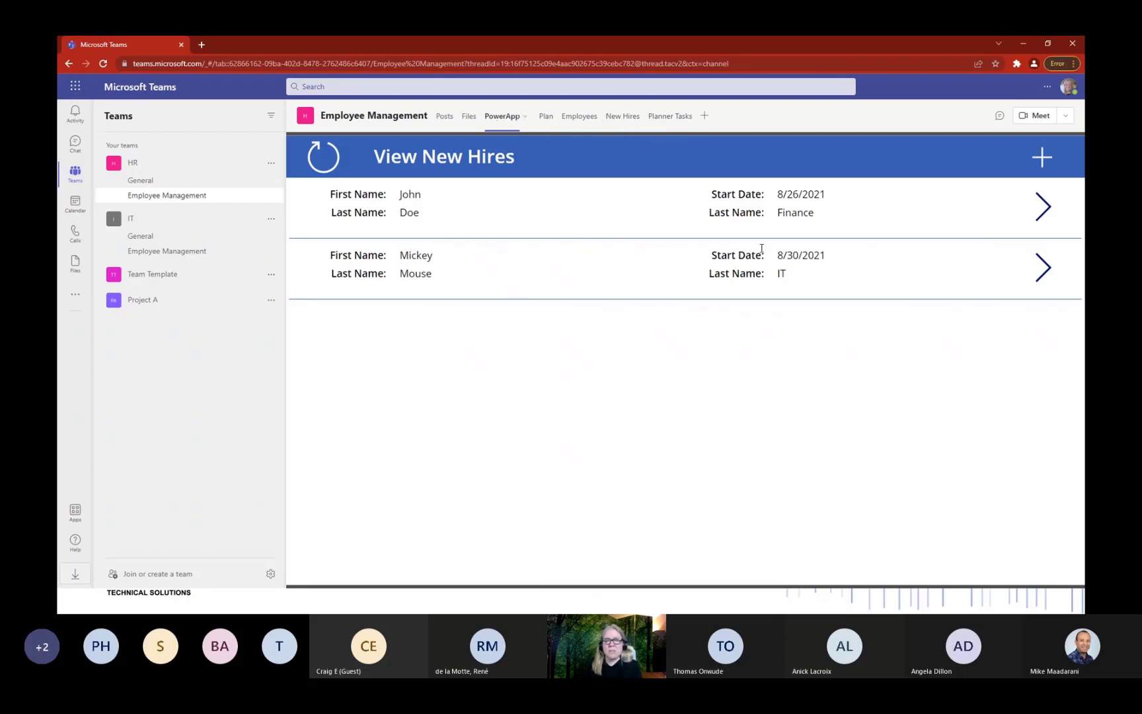
click(1046, 212)
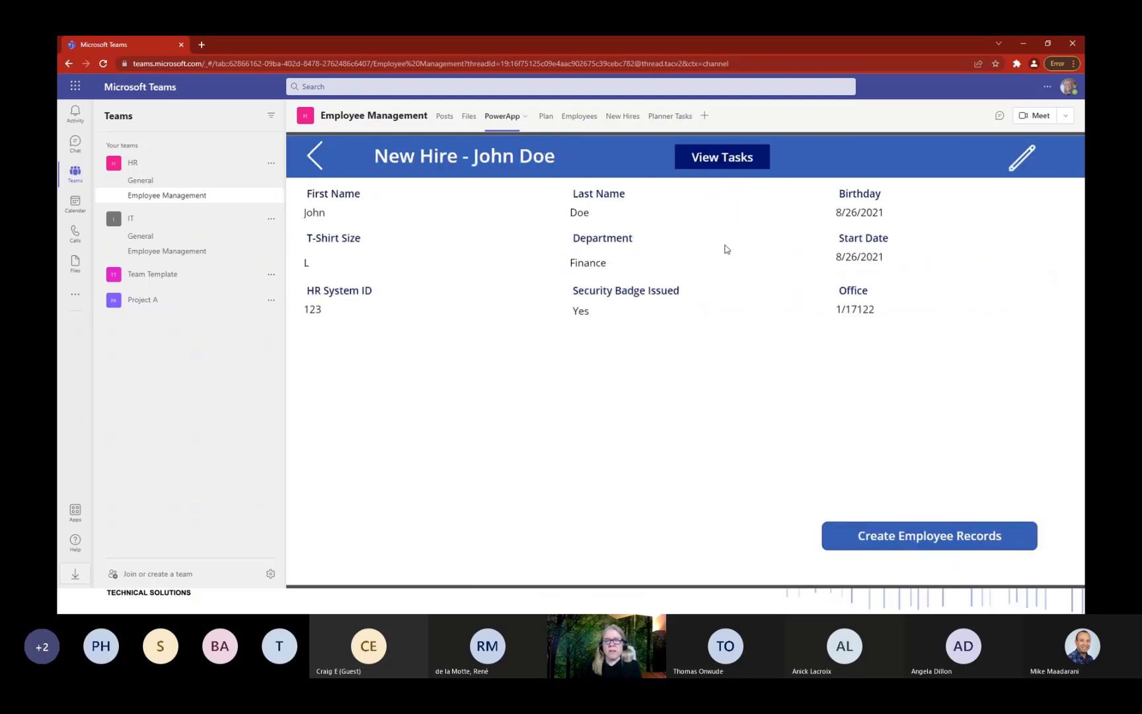
click(732, 164)
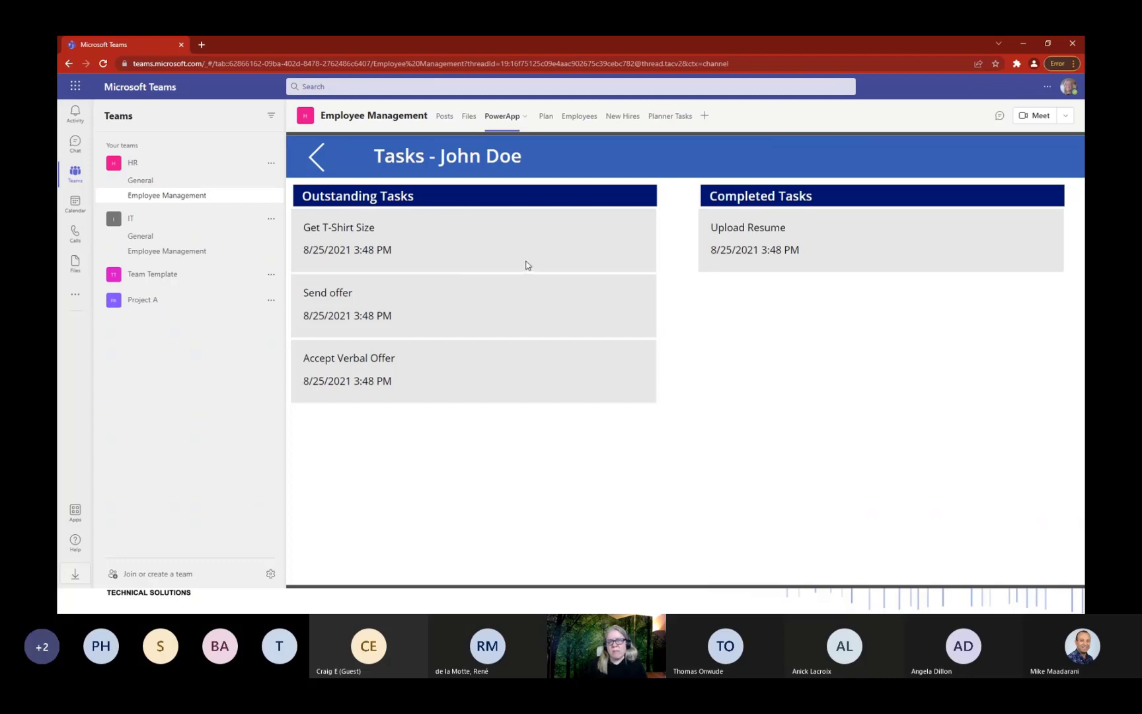
click(315, 159)
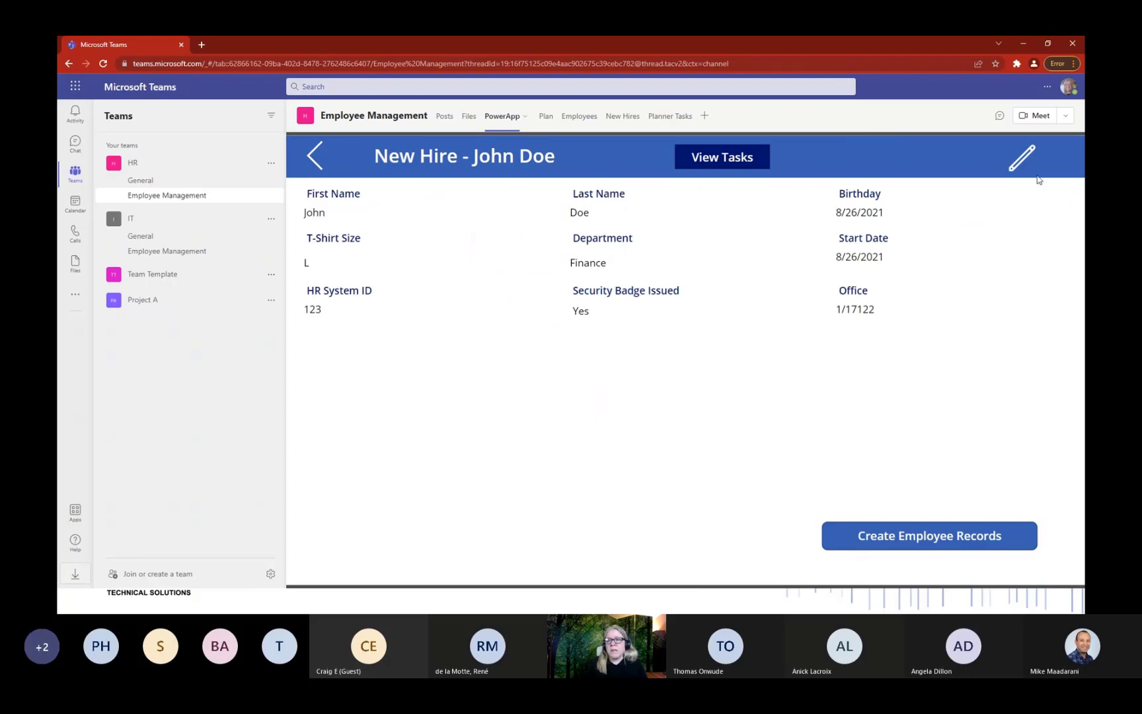
click(1021, 158)
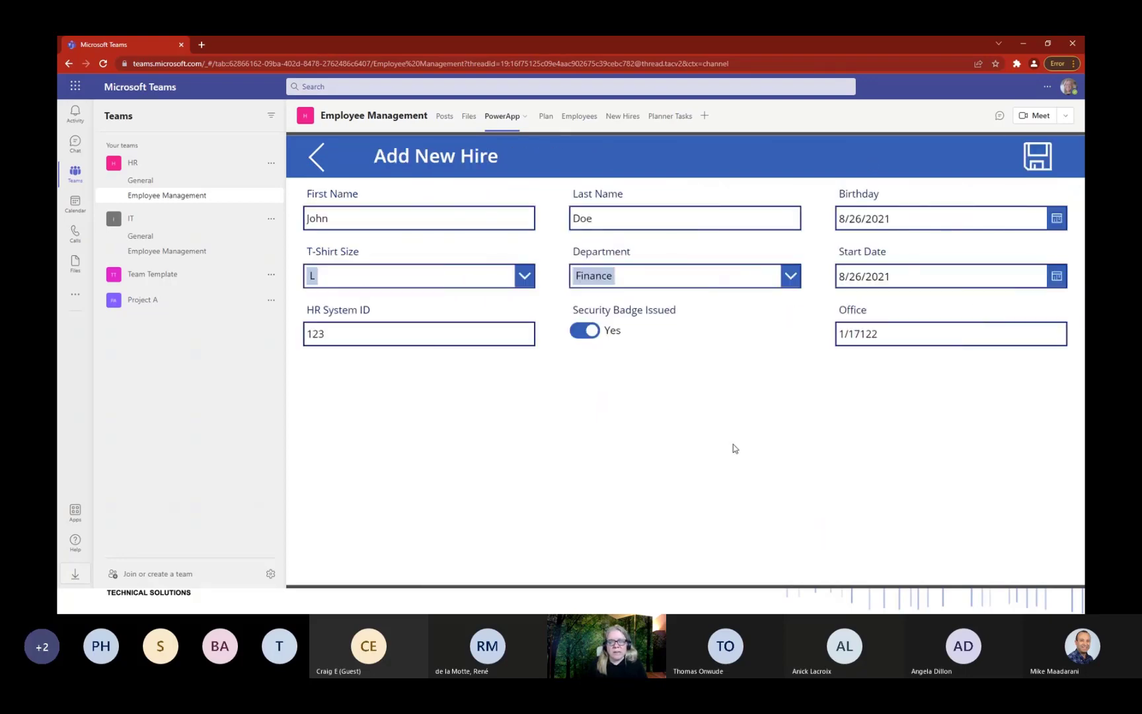
click(313, 163)
Start a new hire record with the hire's first and last name and birthday 12/14/2021.
click(313, 163)
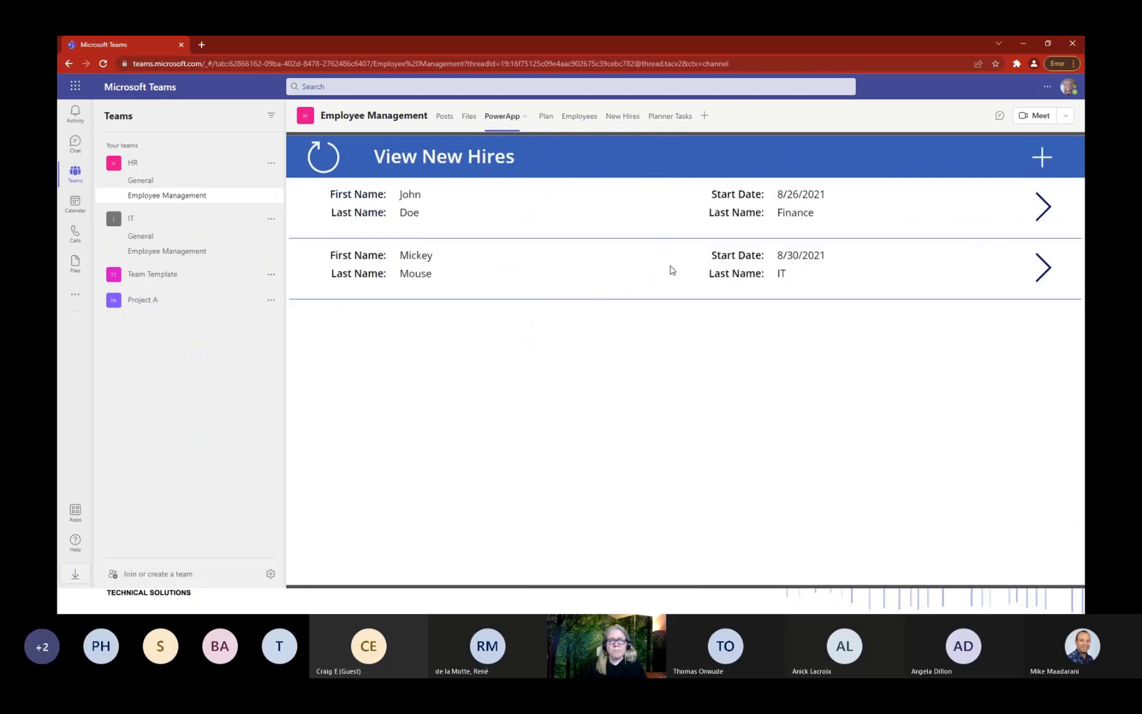
click(1038, 158)
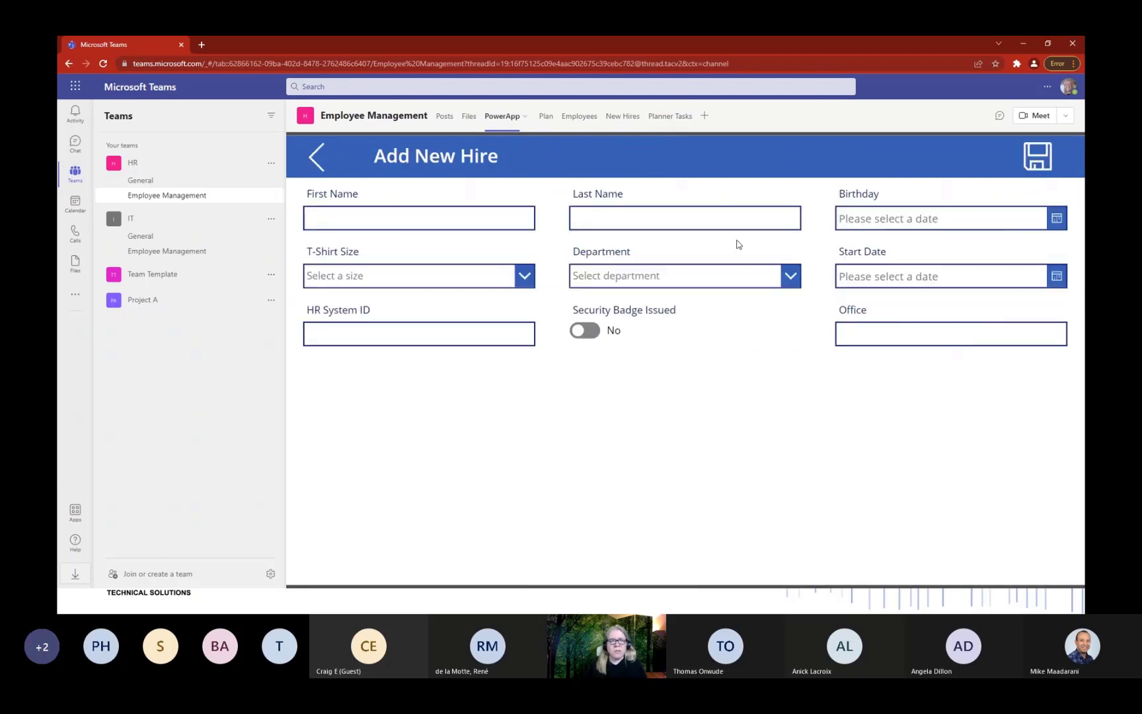
click(500, 219)
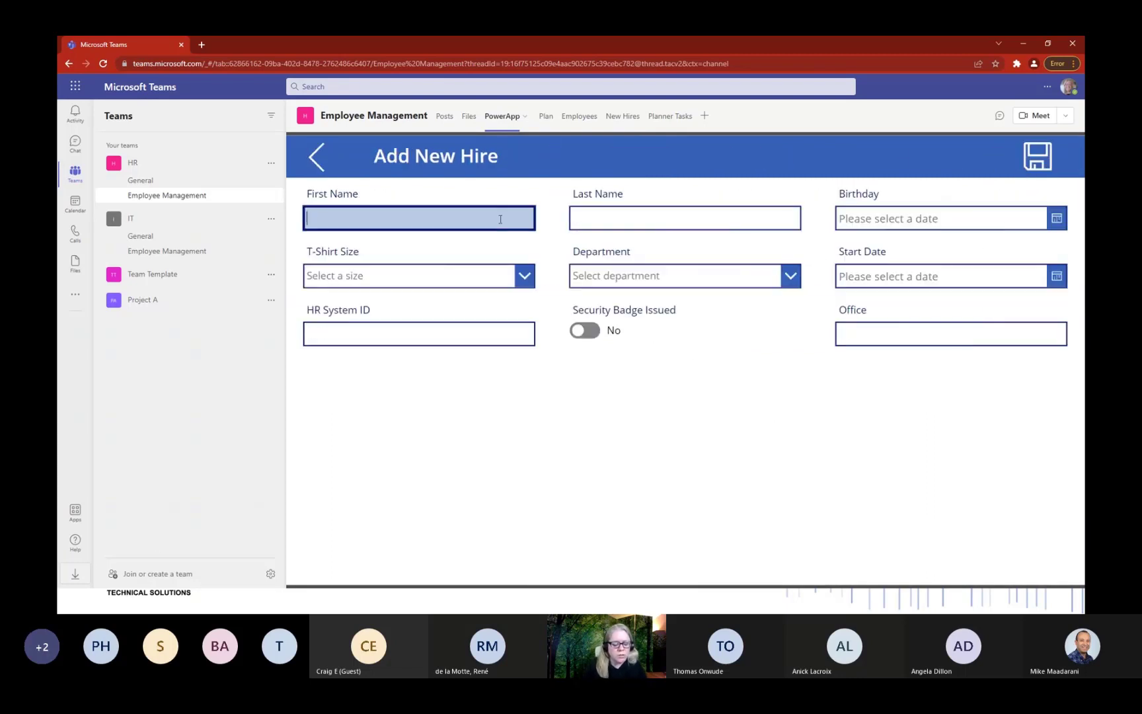
key(Tab)
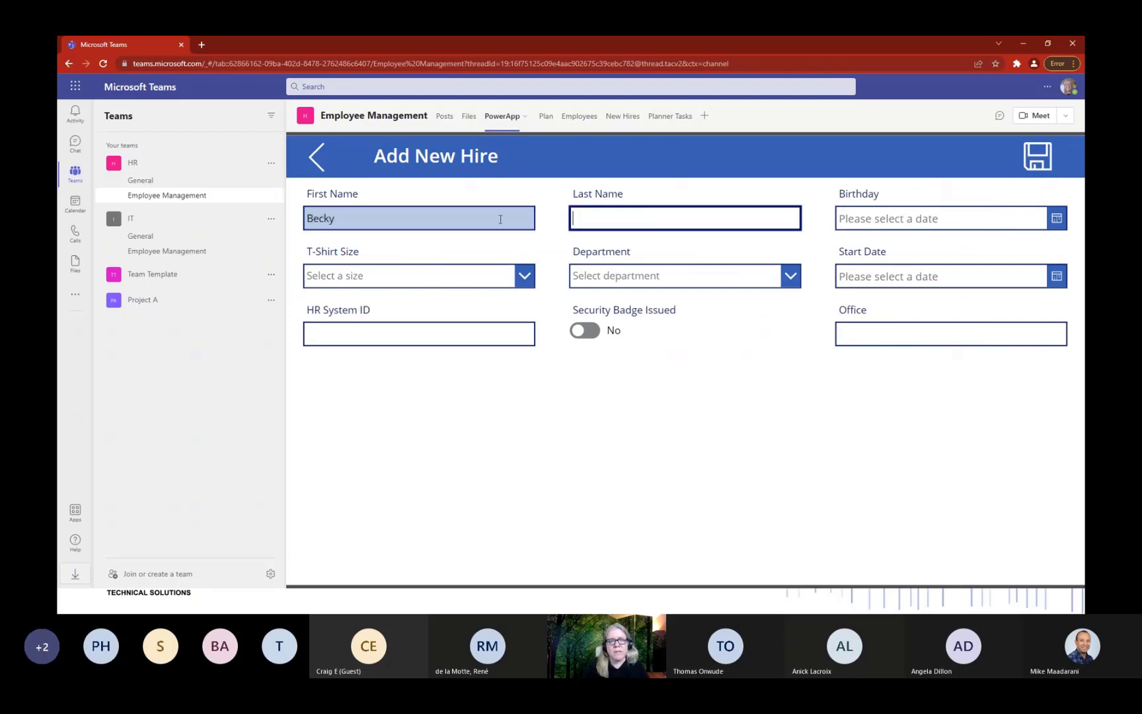
key(Tab)
text(1)
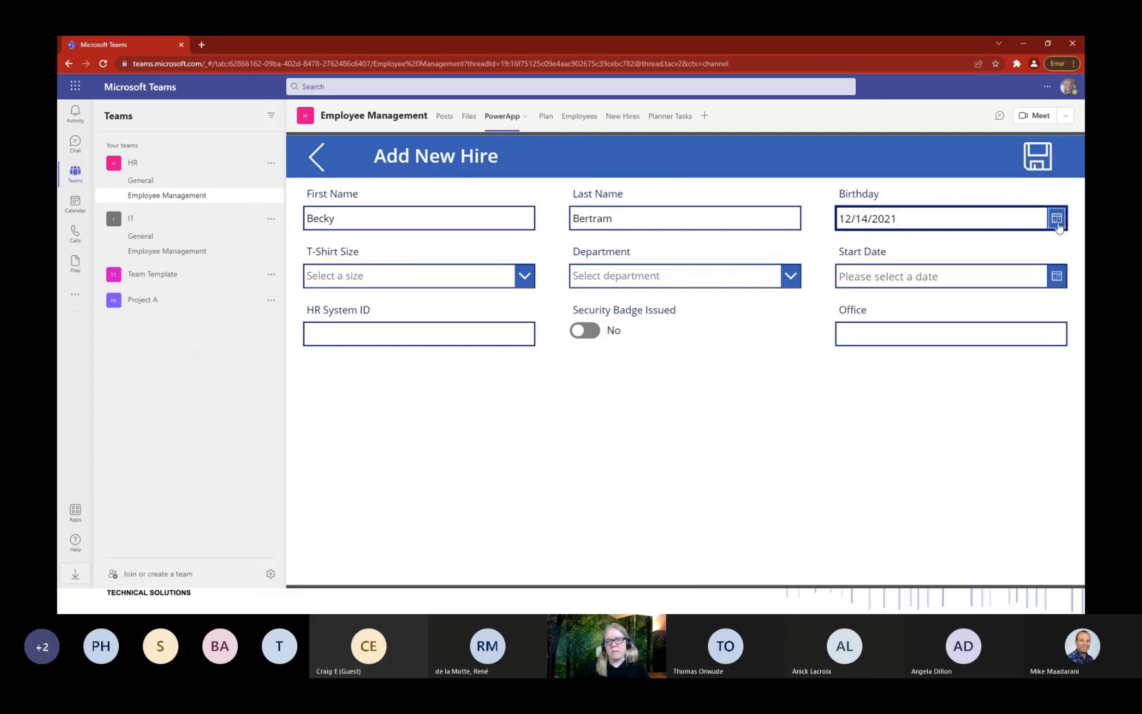
click(1055, 219)
click(962, 518)
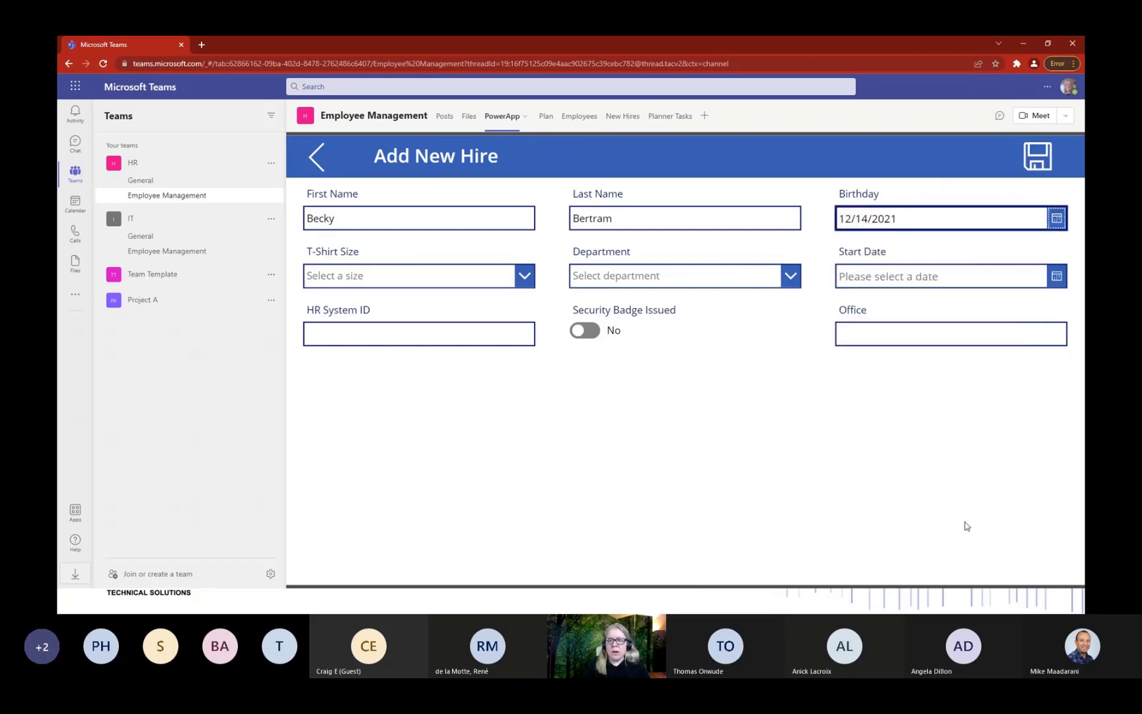
Choose T-shirt size L, department IT and start date February 18, 2022.
click(520, 281)
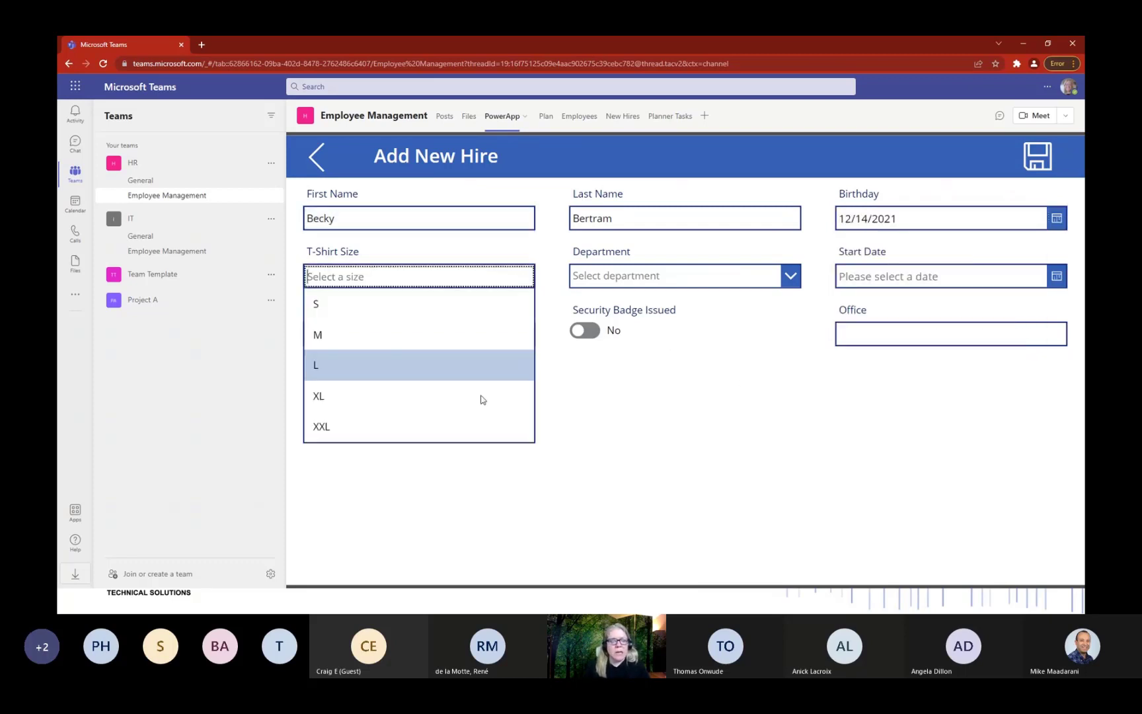
click(454, 369)
click(695, 288)
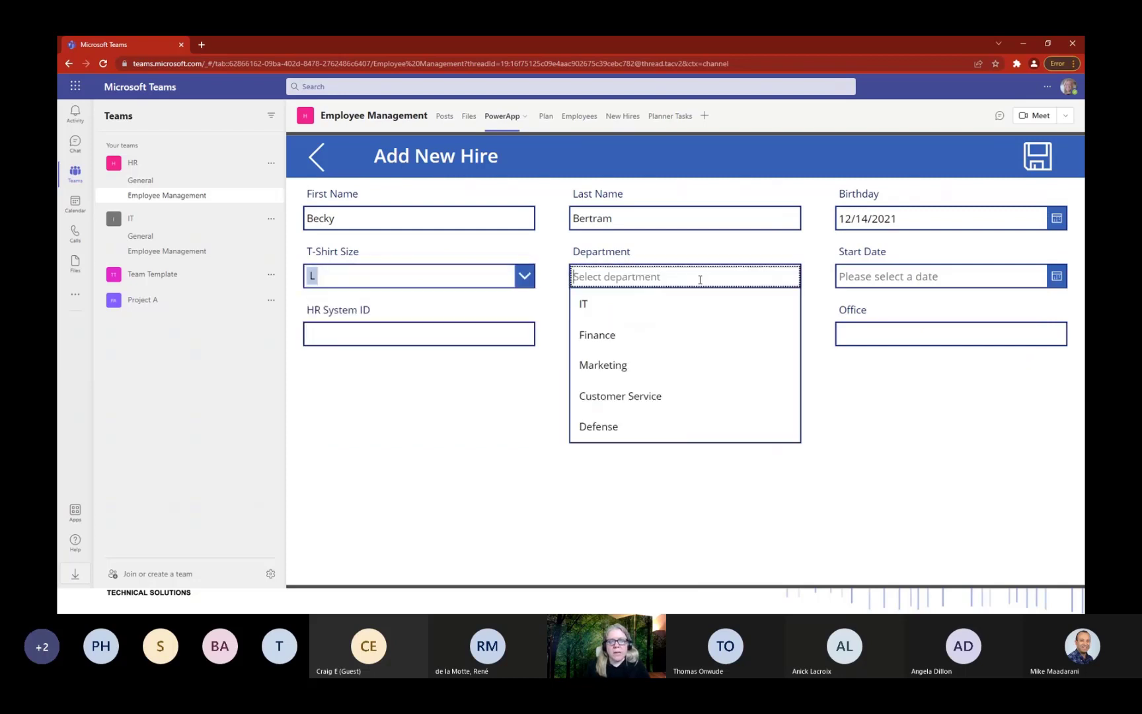
click(670, 308)
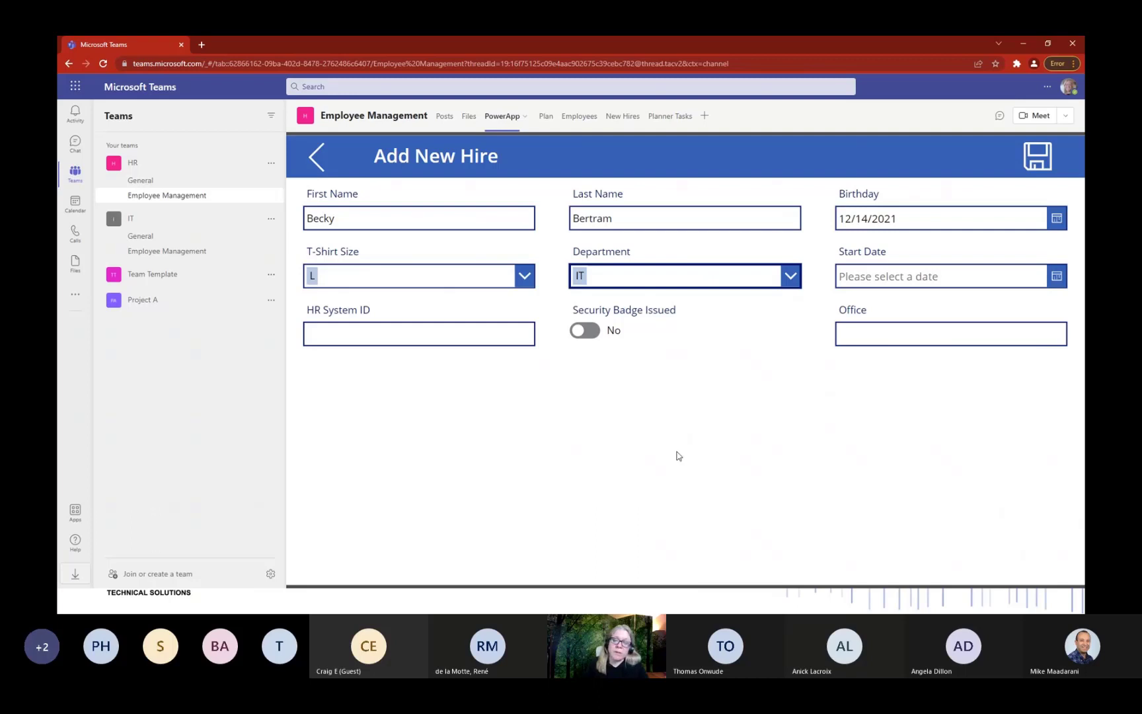
click(1062, 280)
click(996, 488)
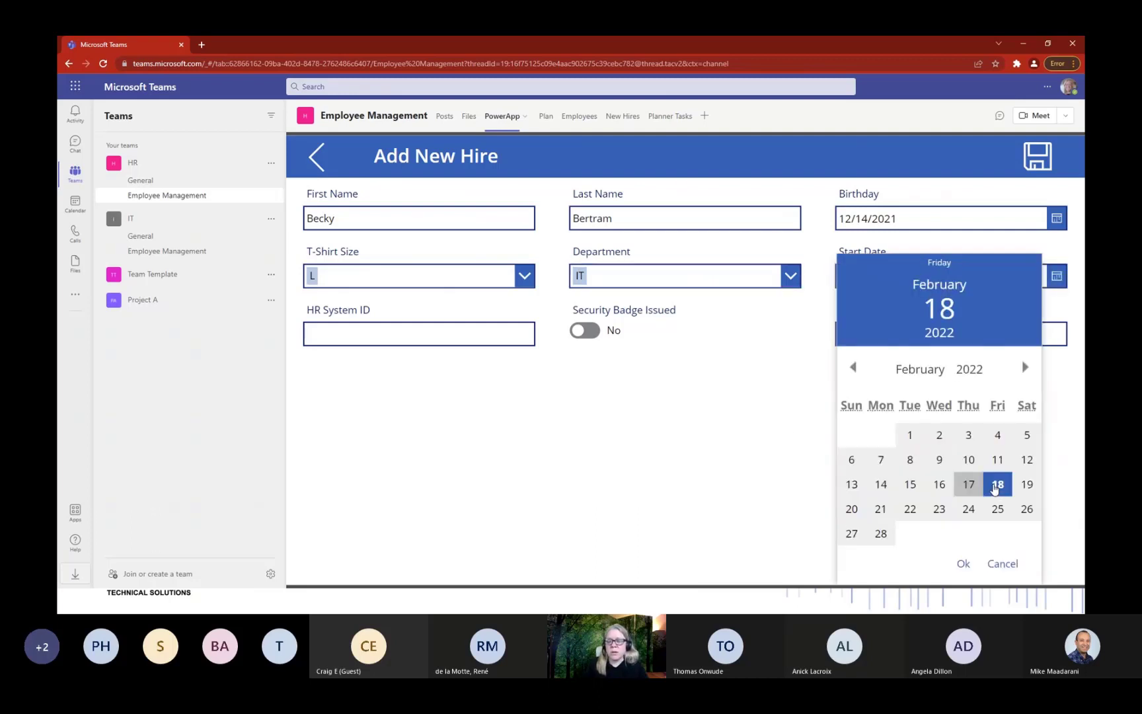
click(963, 565)
Enter HR System ID 789, mark the security badge issued, save, and show the New Hires list.
click(489, 333)
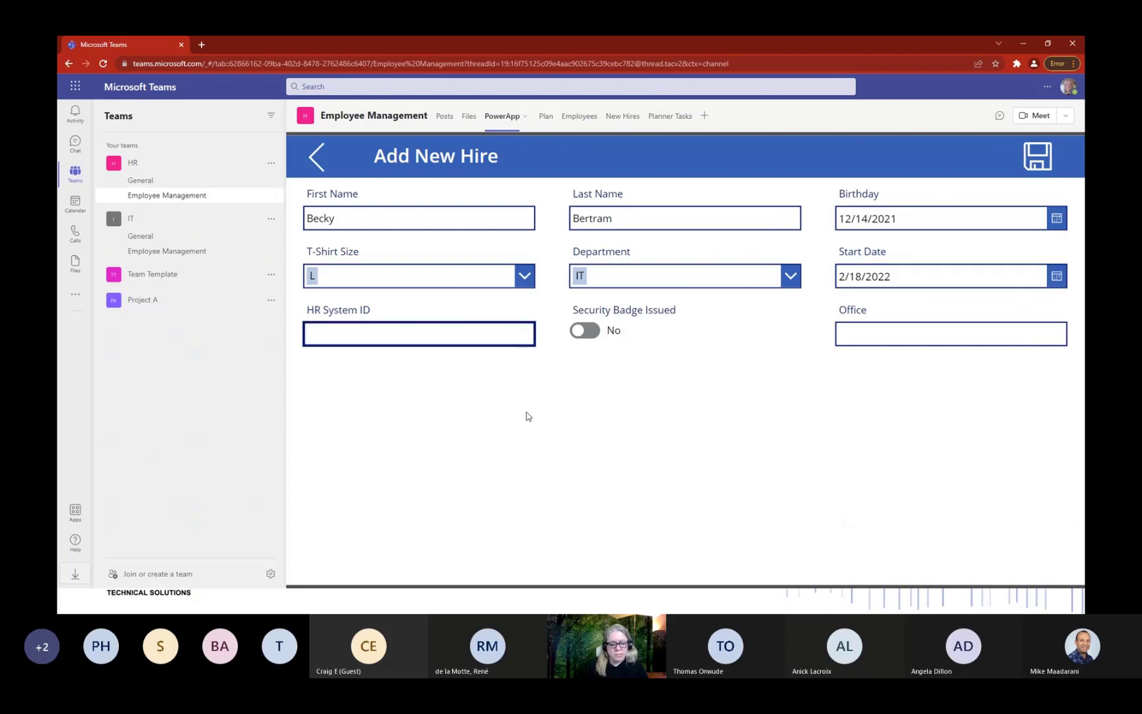
text(789)
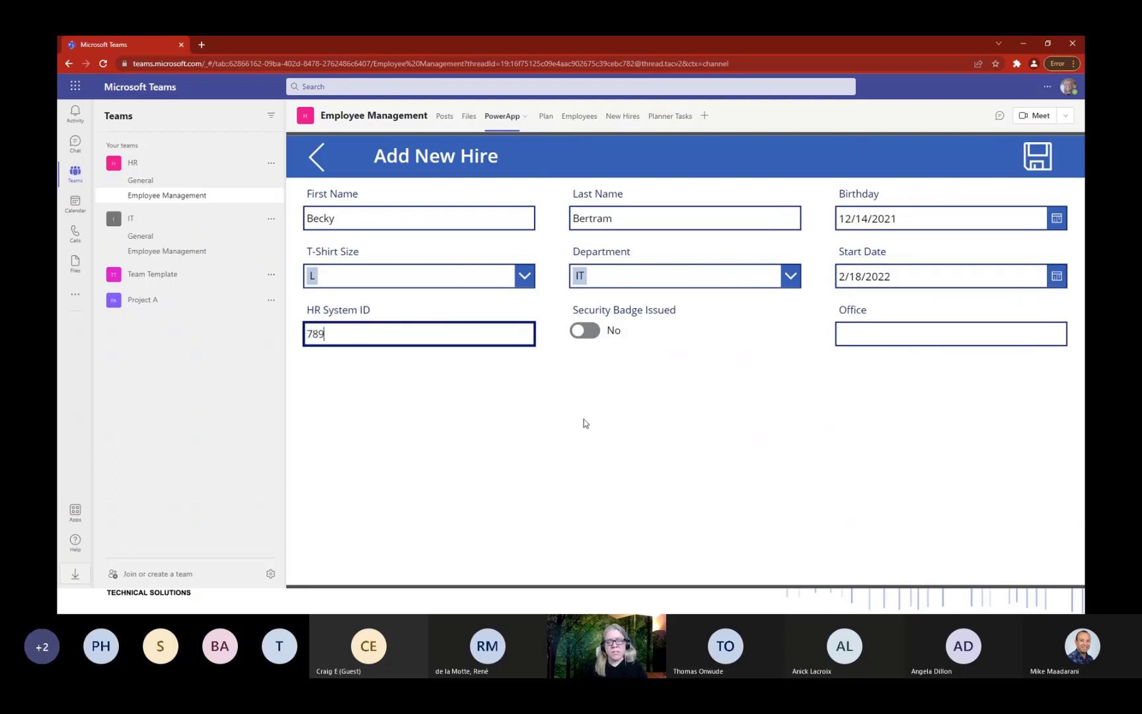
click(593, 336)
click(893, 333)
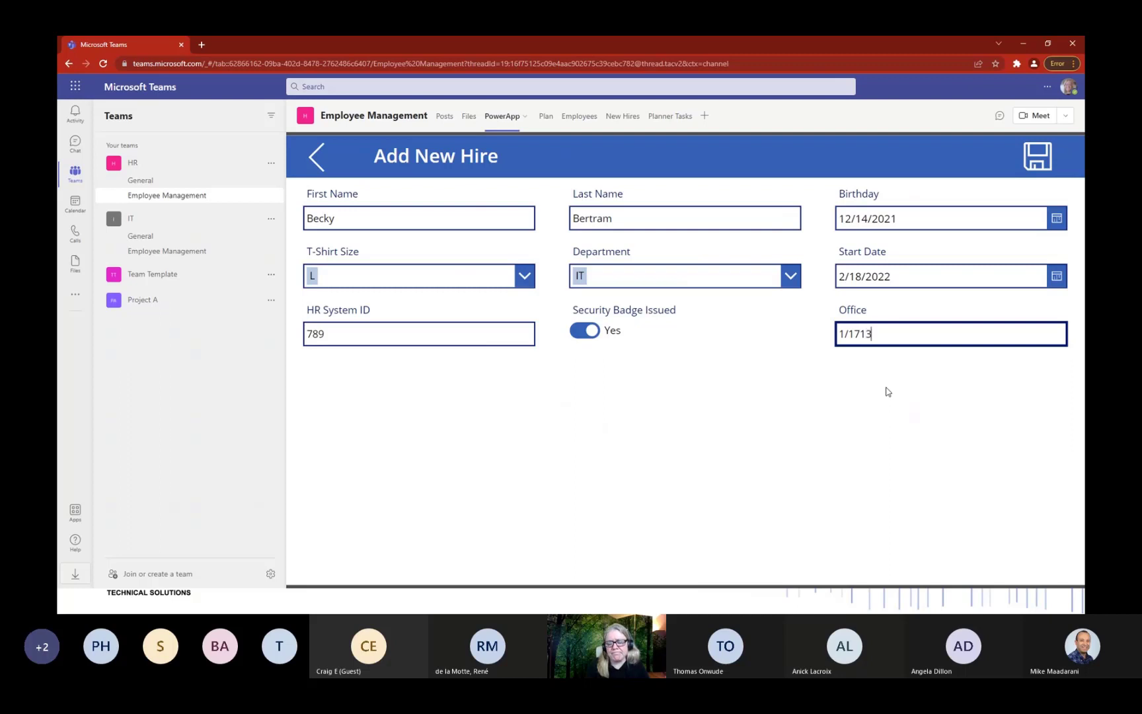
click(1035, 170)
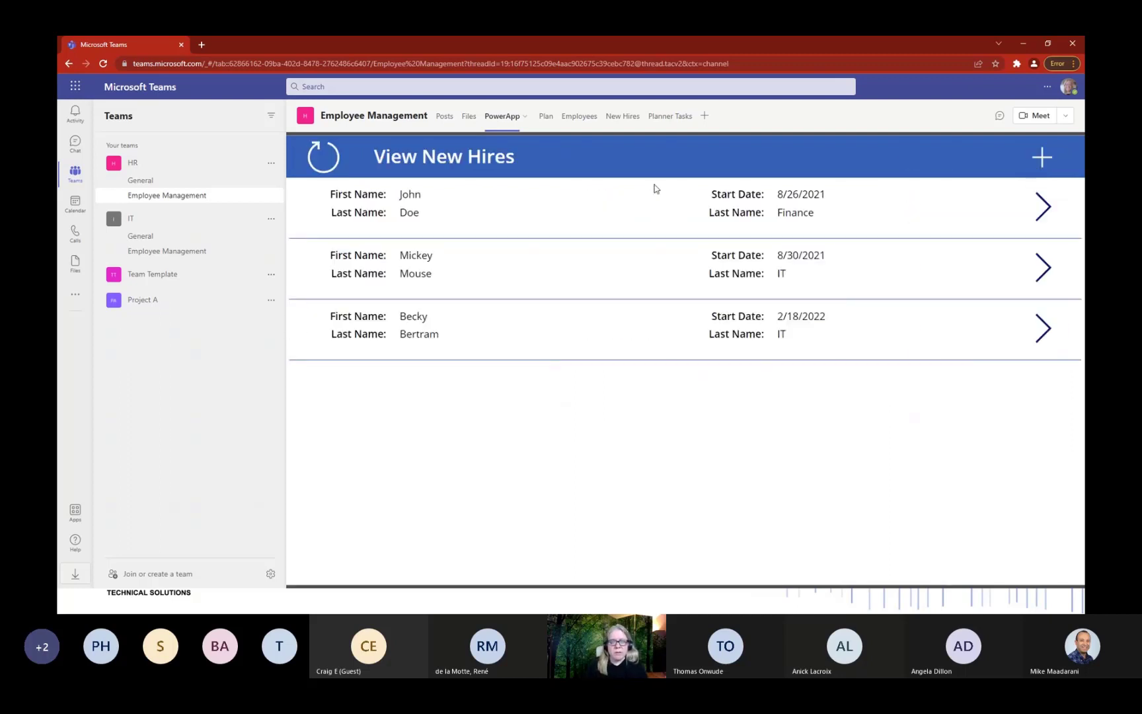
click(625, 117)
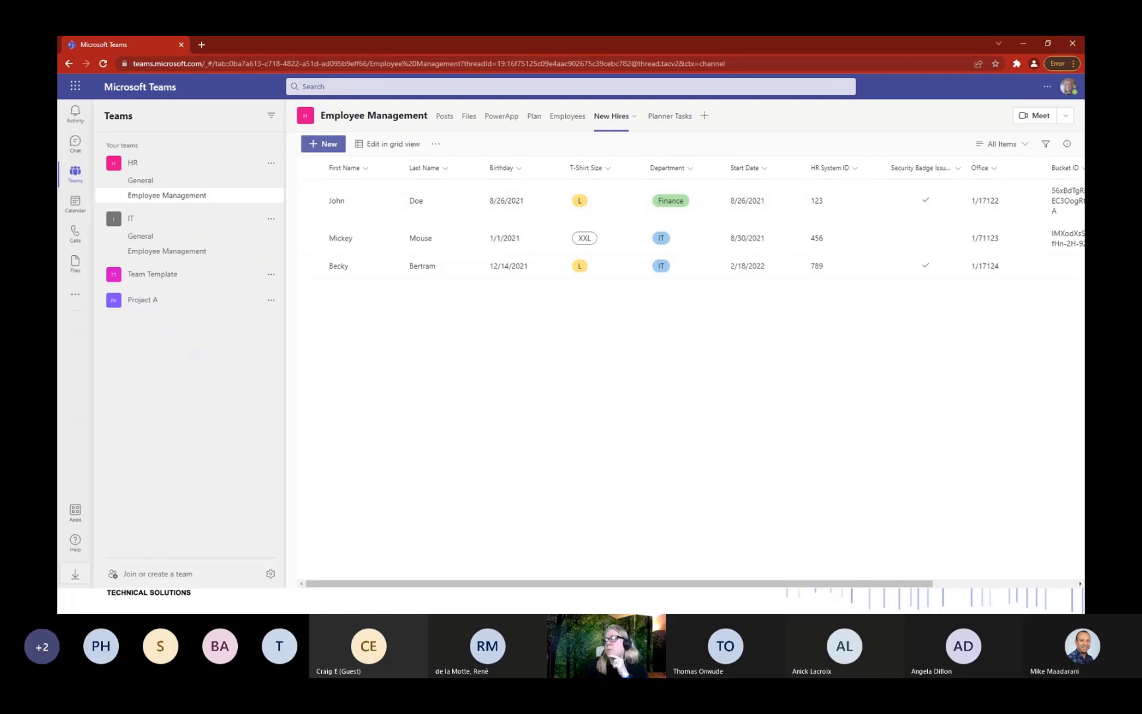
Bring Power Automate over Teams and open the New Hire Item Created flow in the editor.
drag(1083, 284, 515, 121)
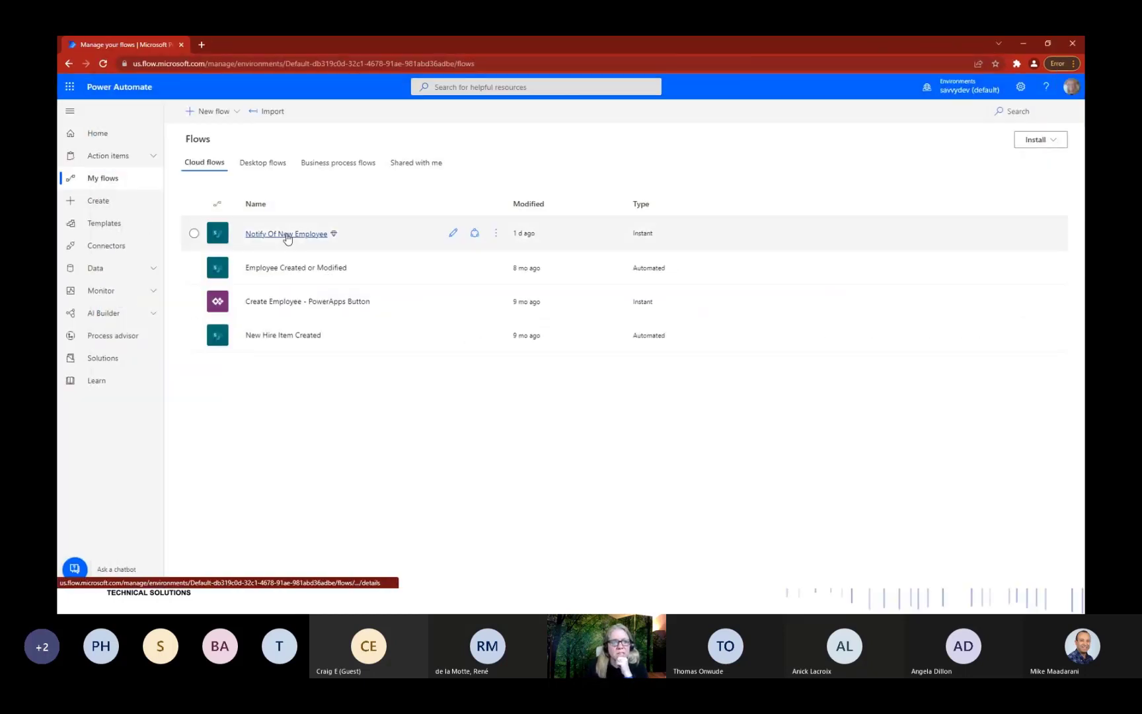
click(286, 336)
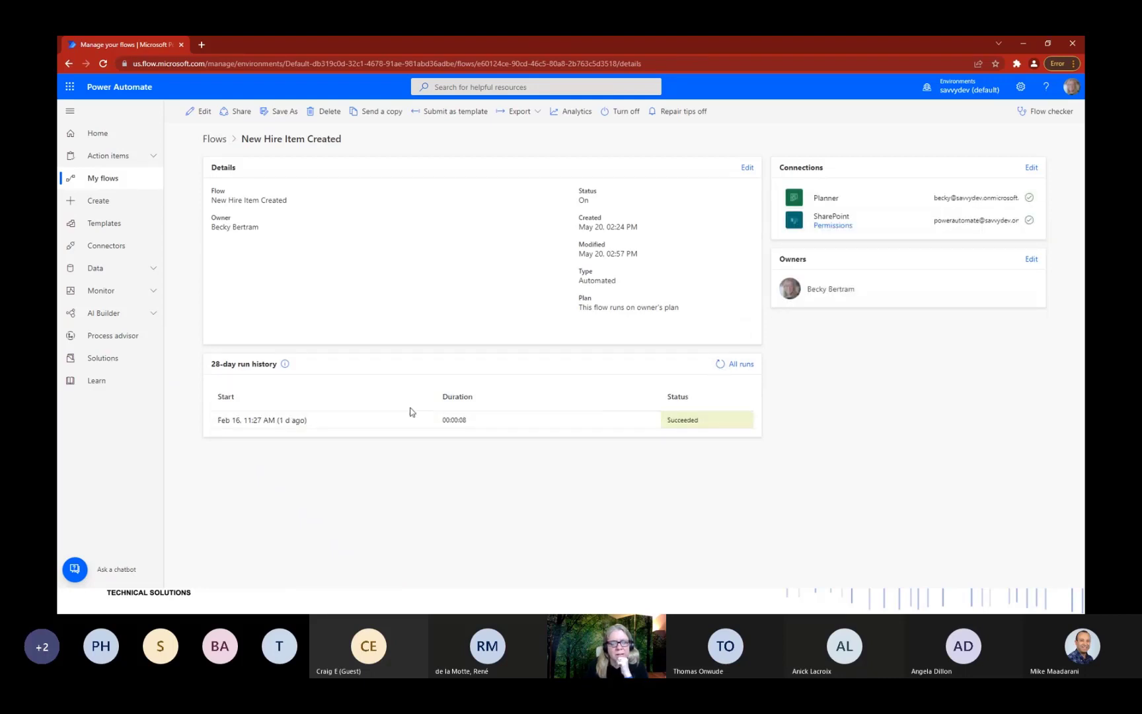
click(200, 113)
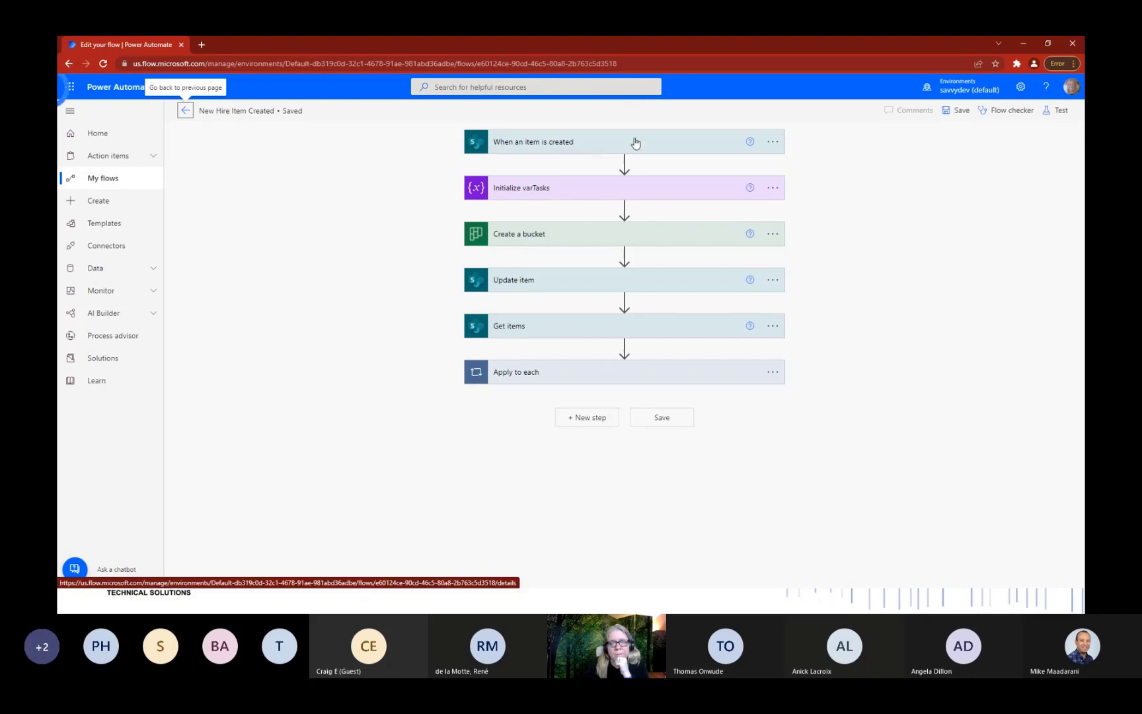
Inspect the Create a bucket and Update item steps, then reveal Get items' Order0 desc advanced options.
click(594, 240)
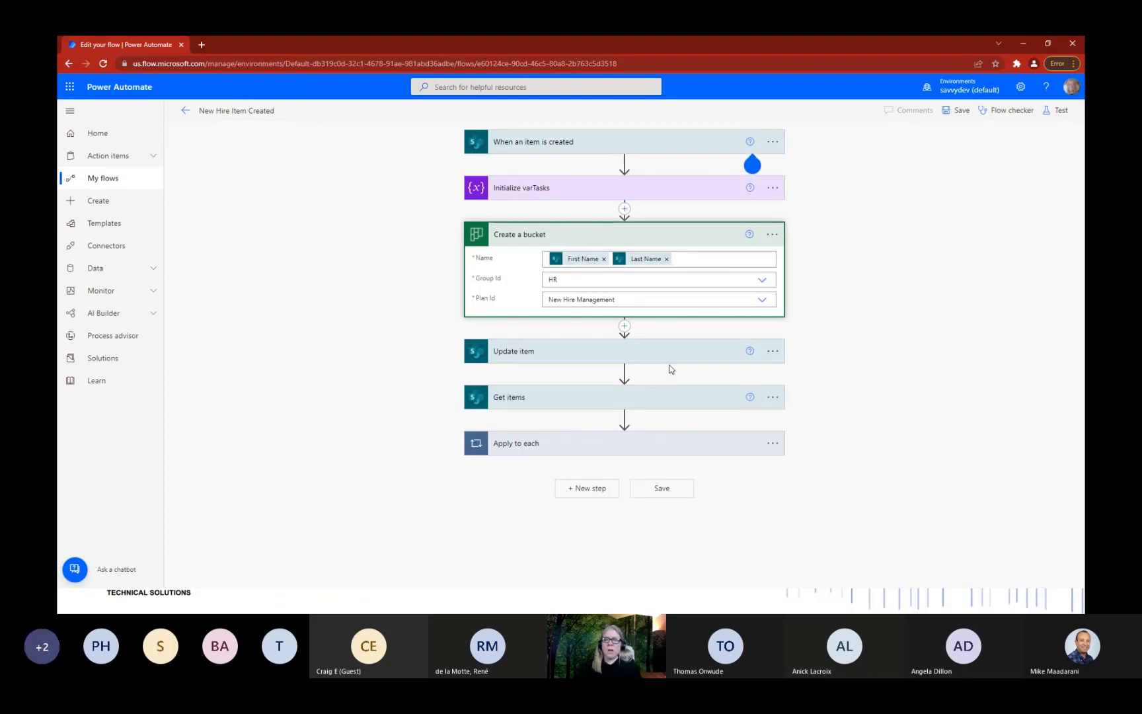
click(639, 355)
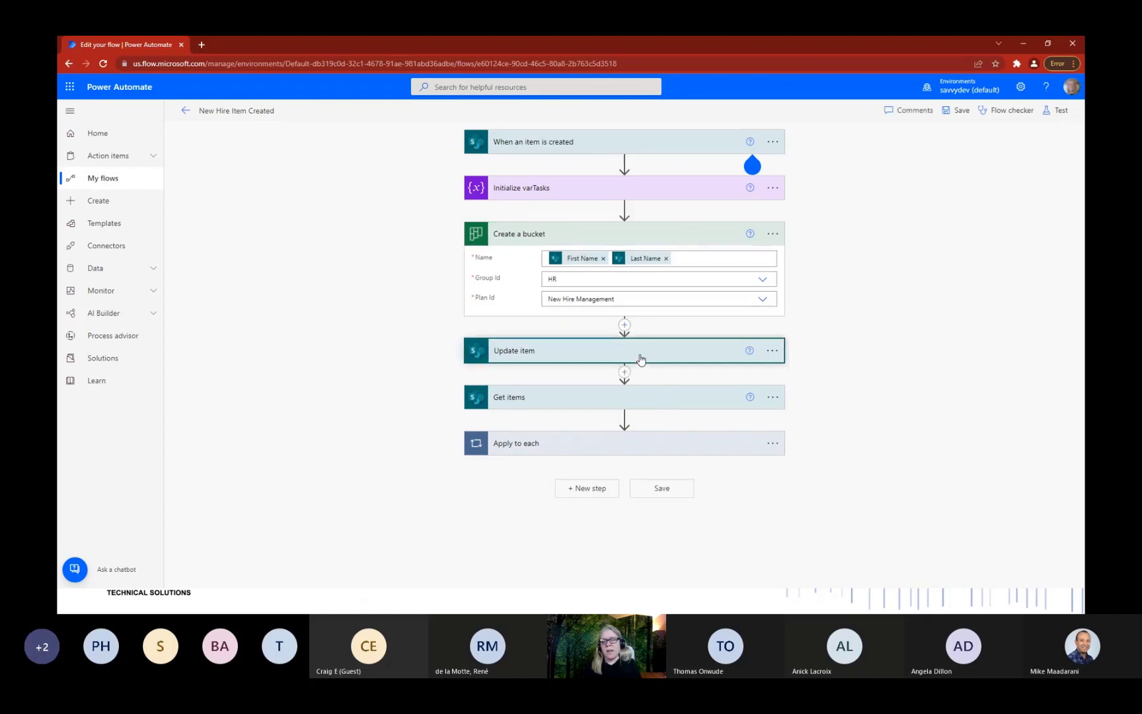
scroll(671, 332, down, 3)
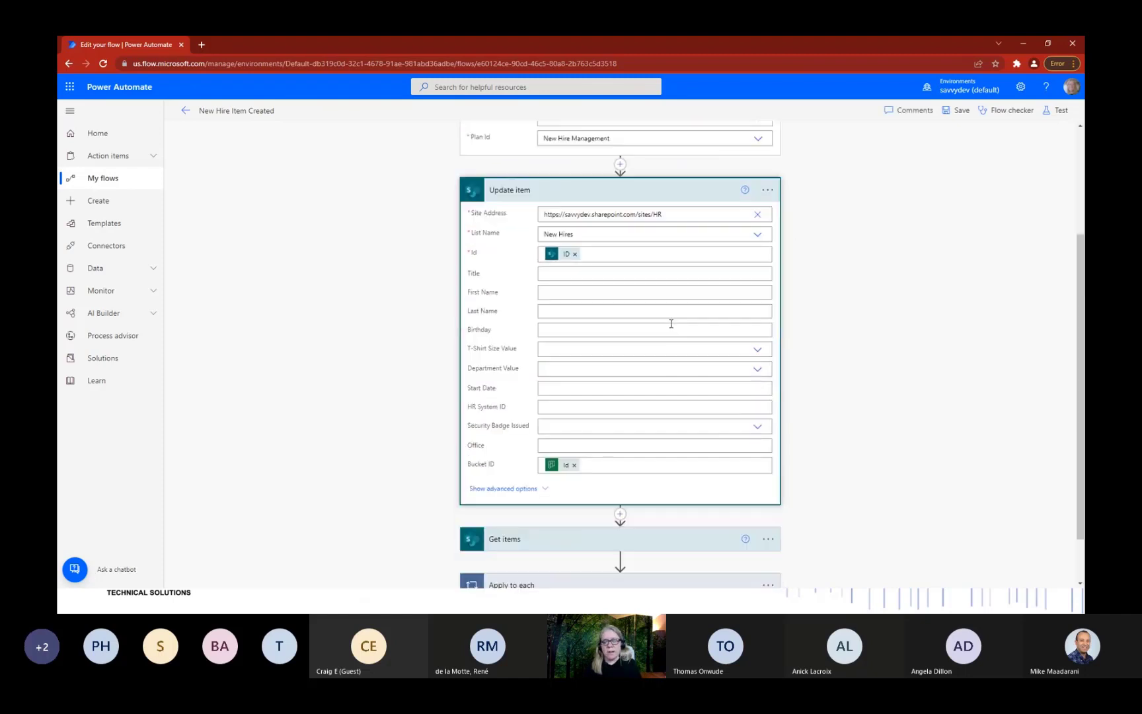
click(617, 197)
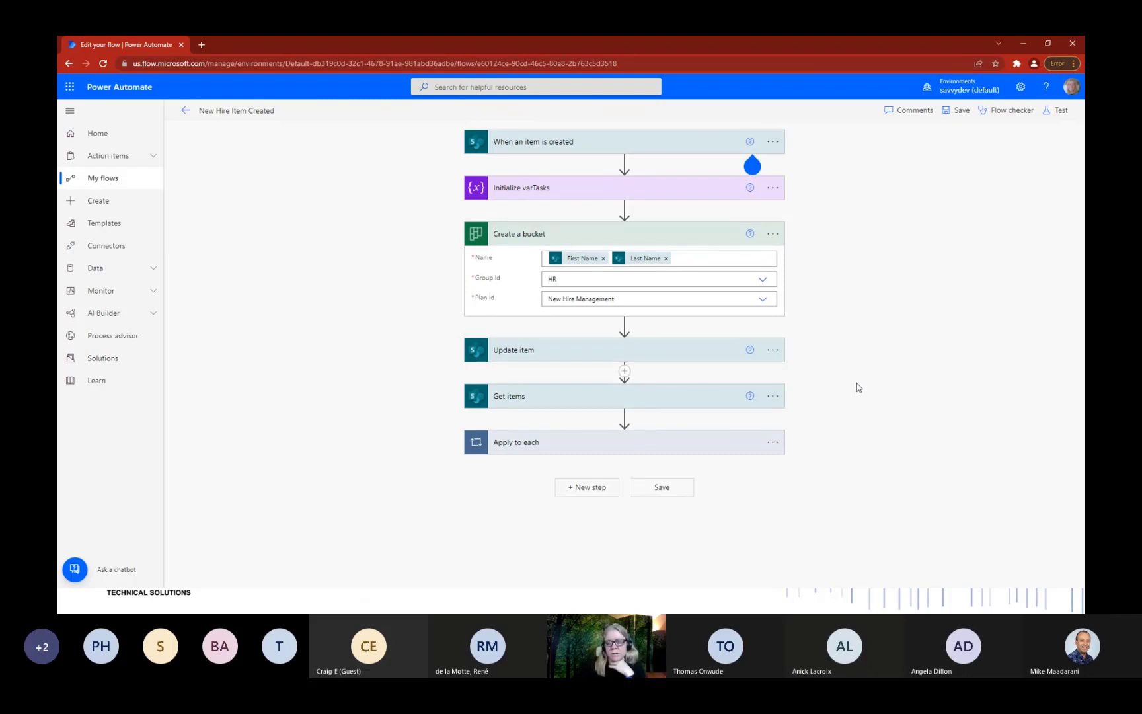
click(596, 403)
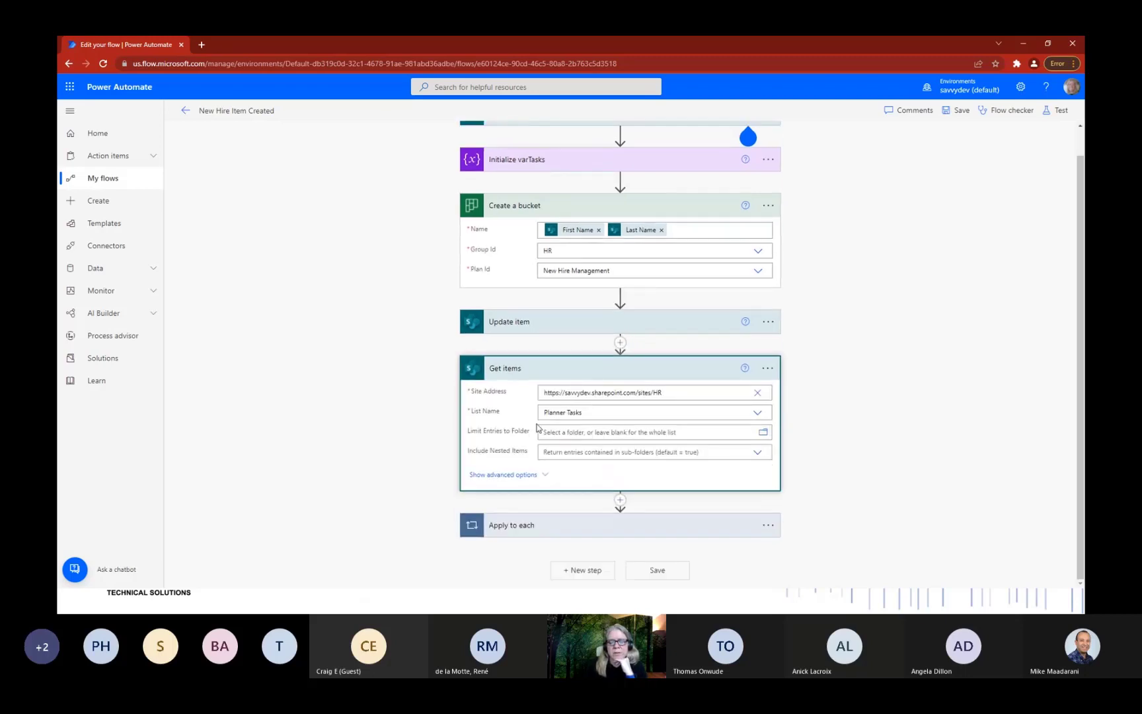
click(529, 476)
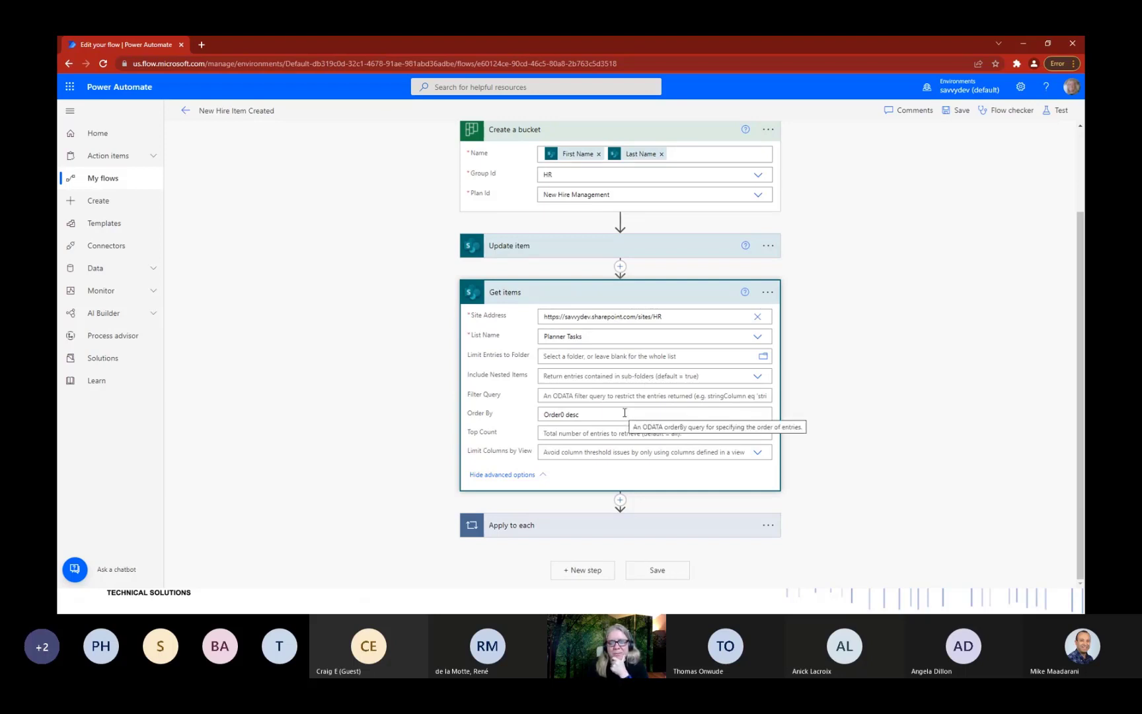
Minimize Power Automate and review the Teams Plan board's four buckets of onboarding tasks.
click(1020, 51)
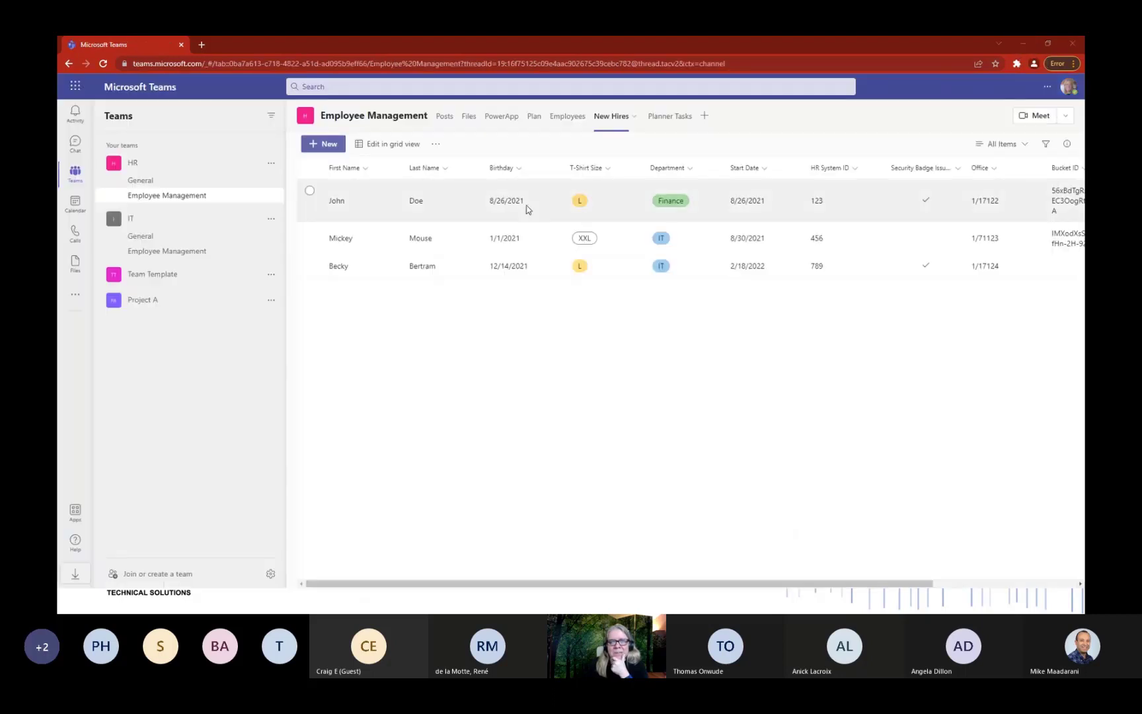
click(533, 129)
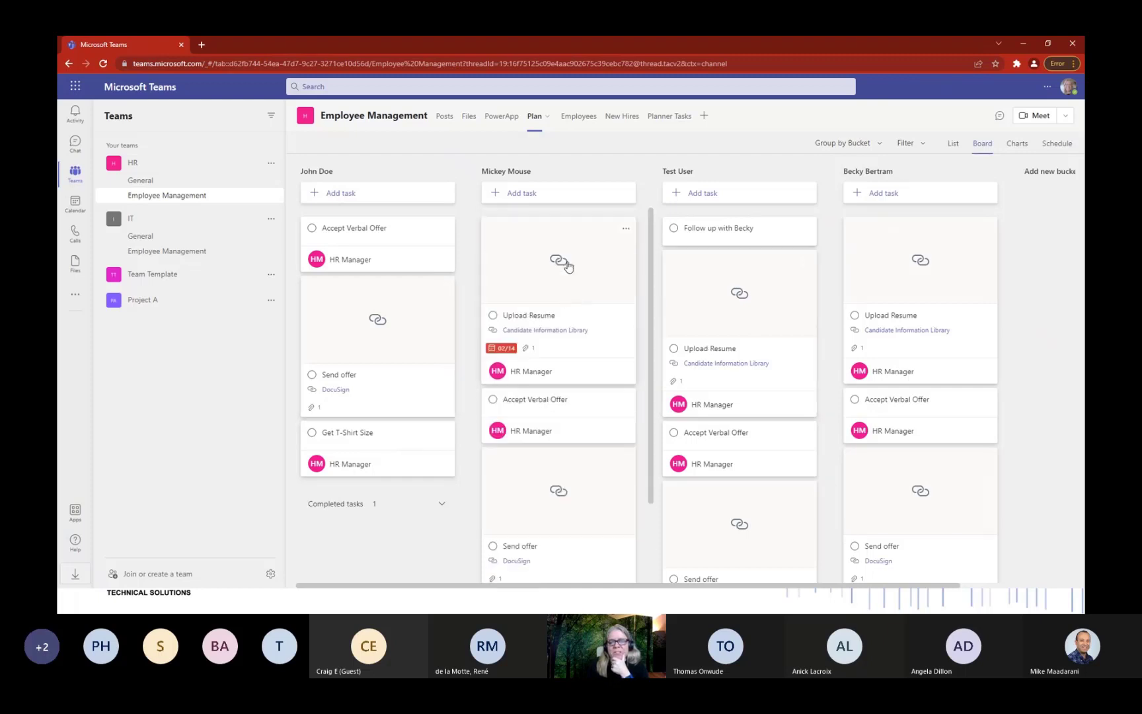
scroll(608, 263, down, 2)
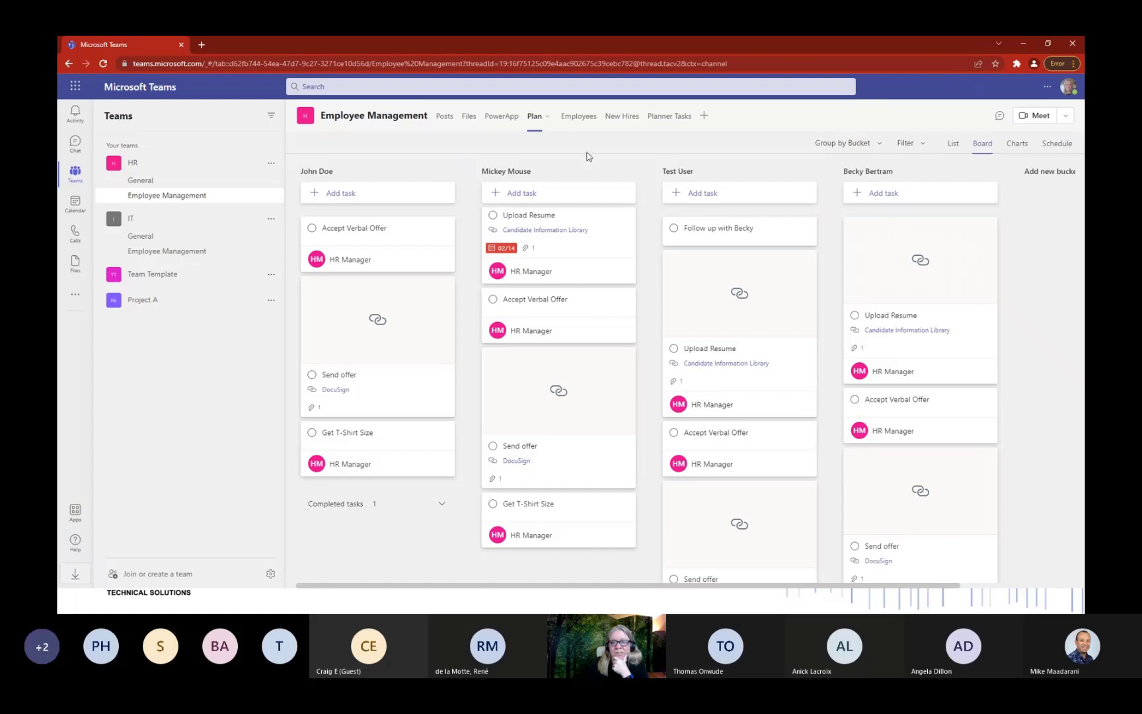
Minimize the Teams window and switch back to the Power Automate flow editor with alt+Tab.
click(1016, 46)
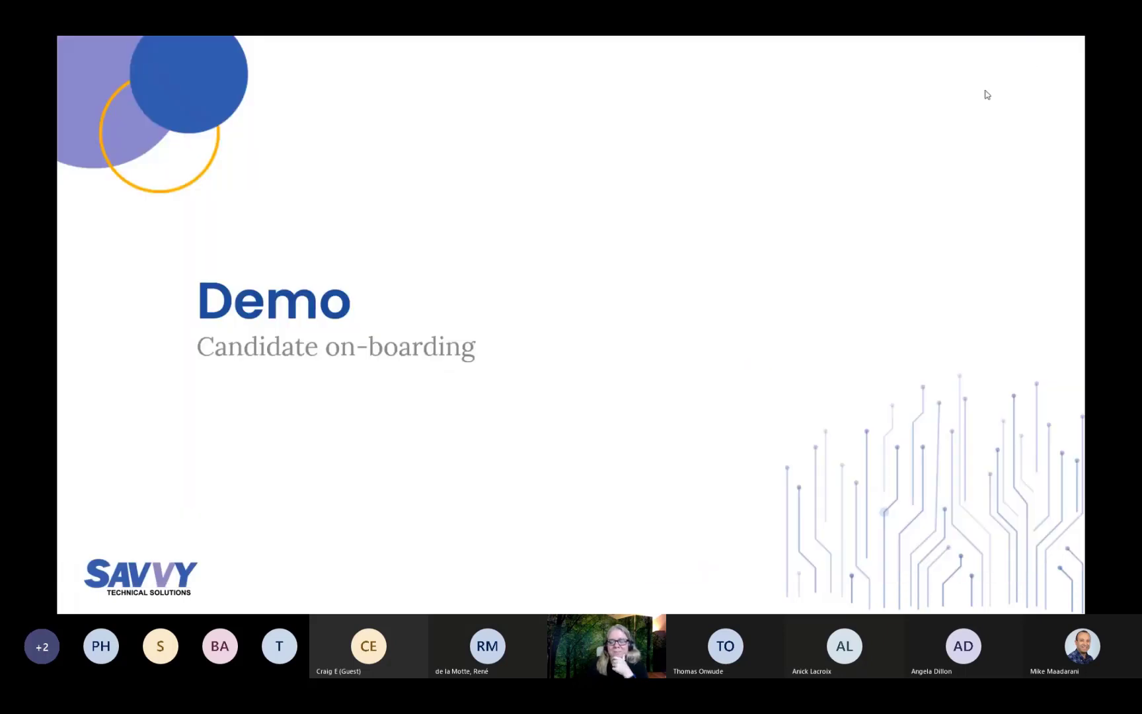
key(alt+Tab)
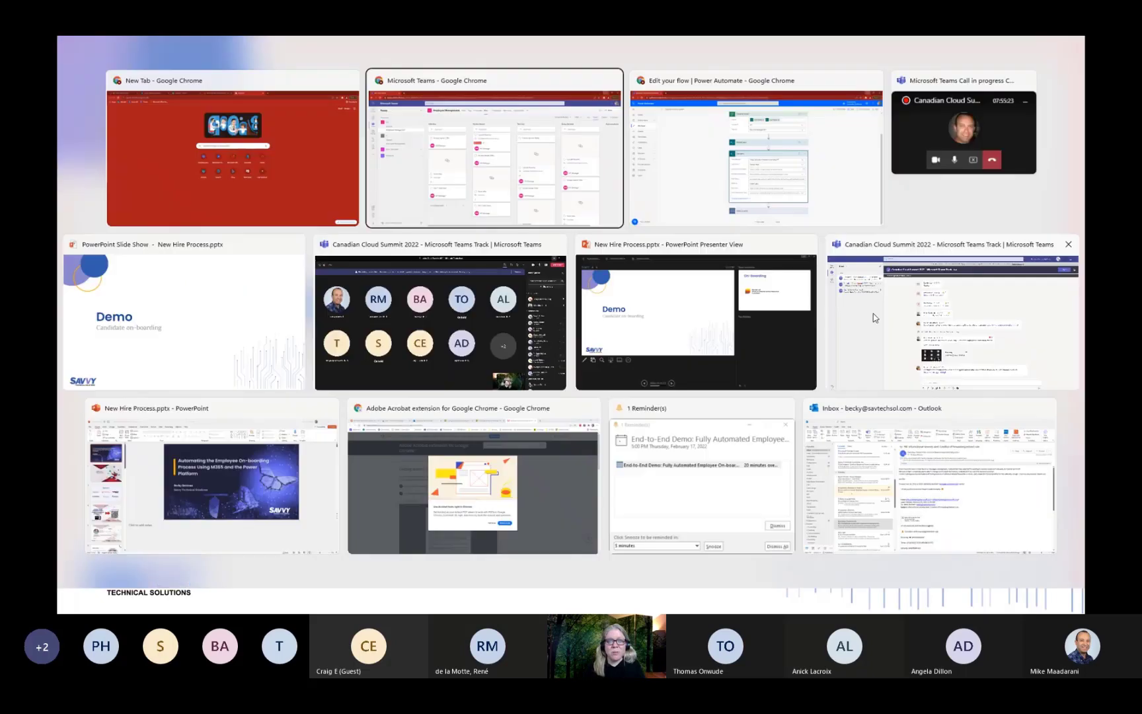
click(774, 201)
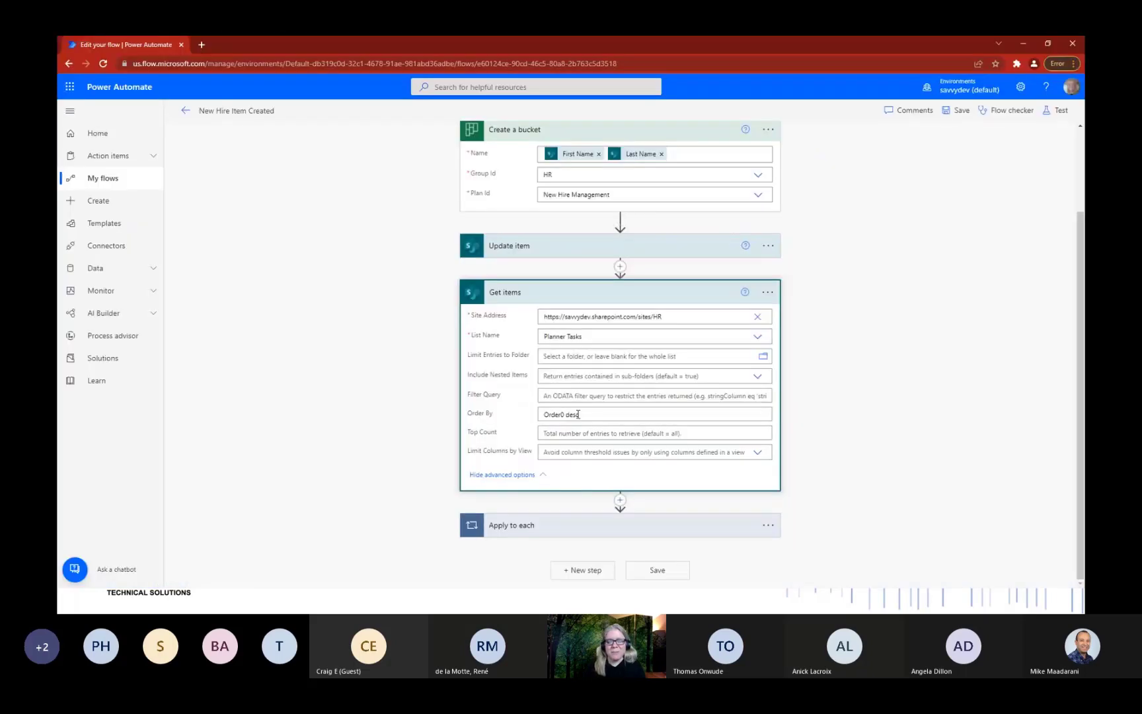
Collapse Get items and expand the Apply to each loop to review its Create a task step.
click(638, 300)
click(604, 441)
scroll(648, 236, down, 2)
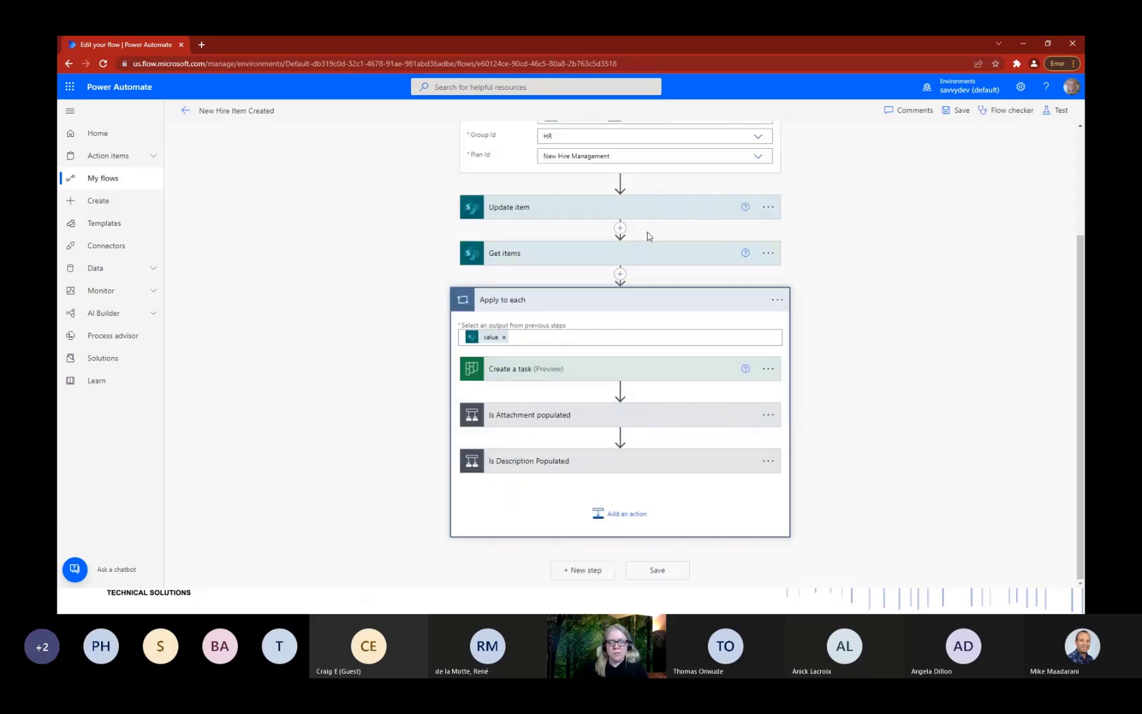
click(577, 375)
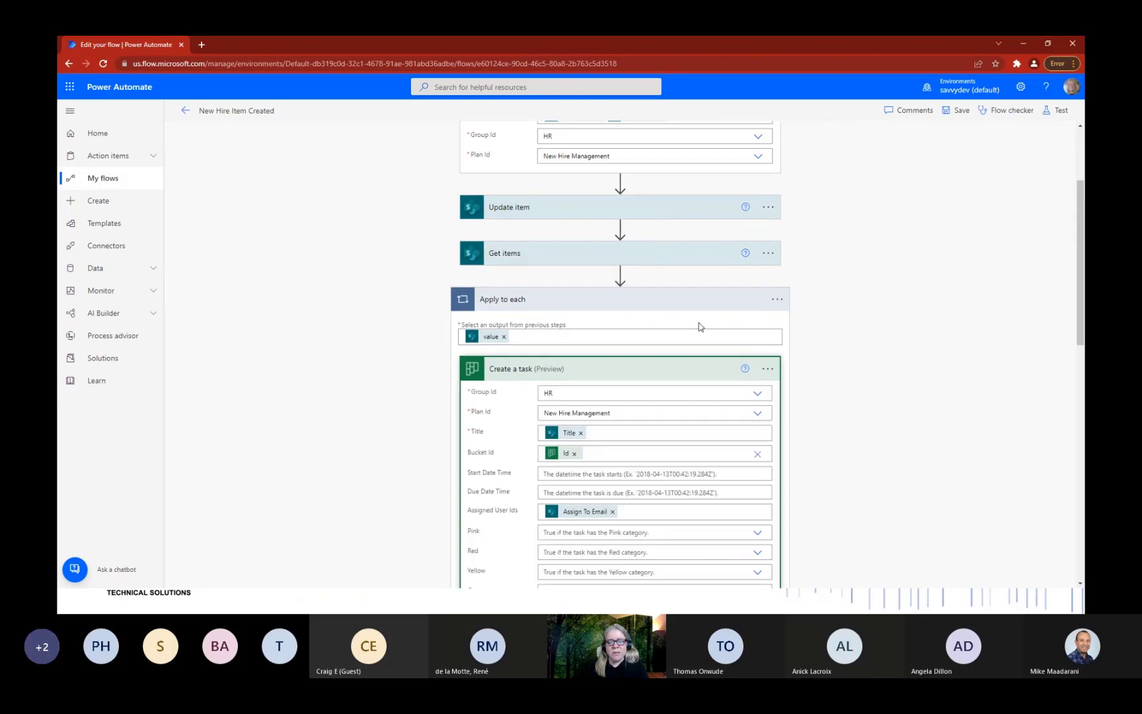
scroll(700, 326, down, 2)
scroll(616, 257, down, 2)
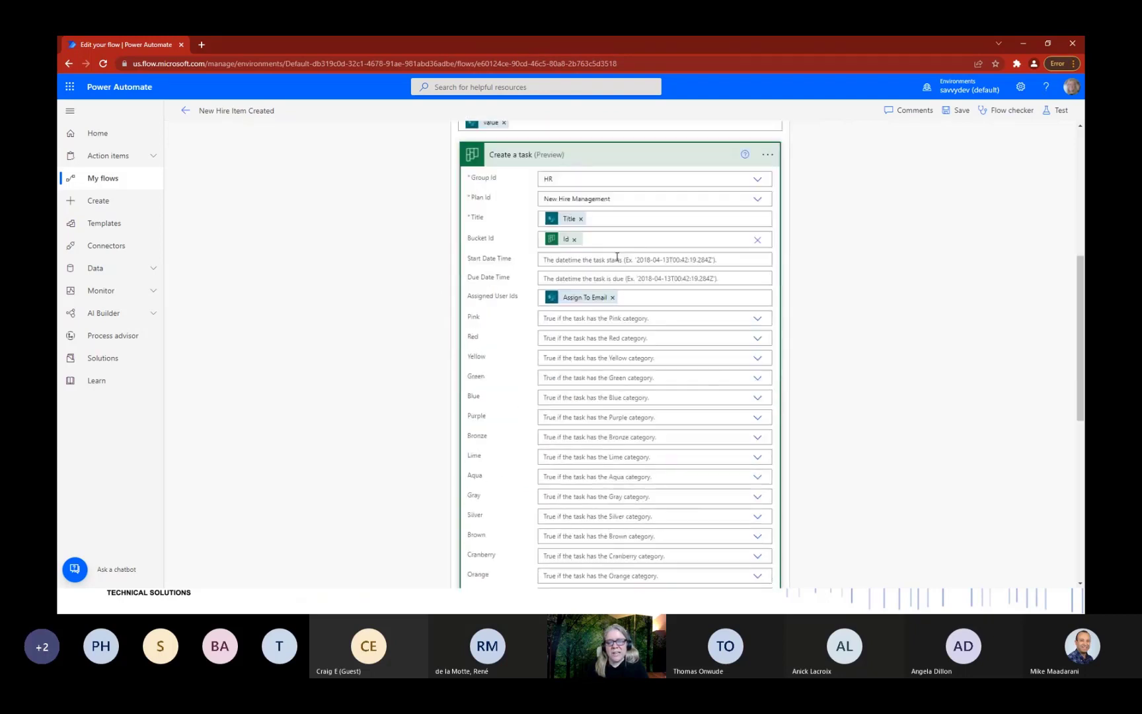
click(628, 159)
Review the Is Attachment populated condition and its Update task details action.
click(644, 416)
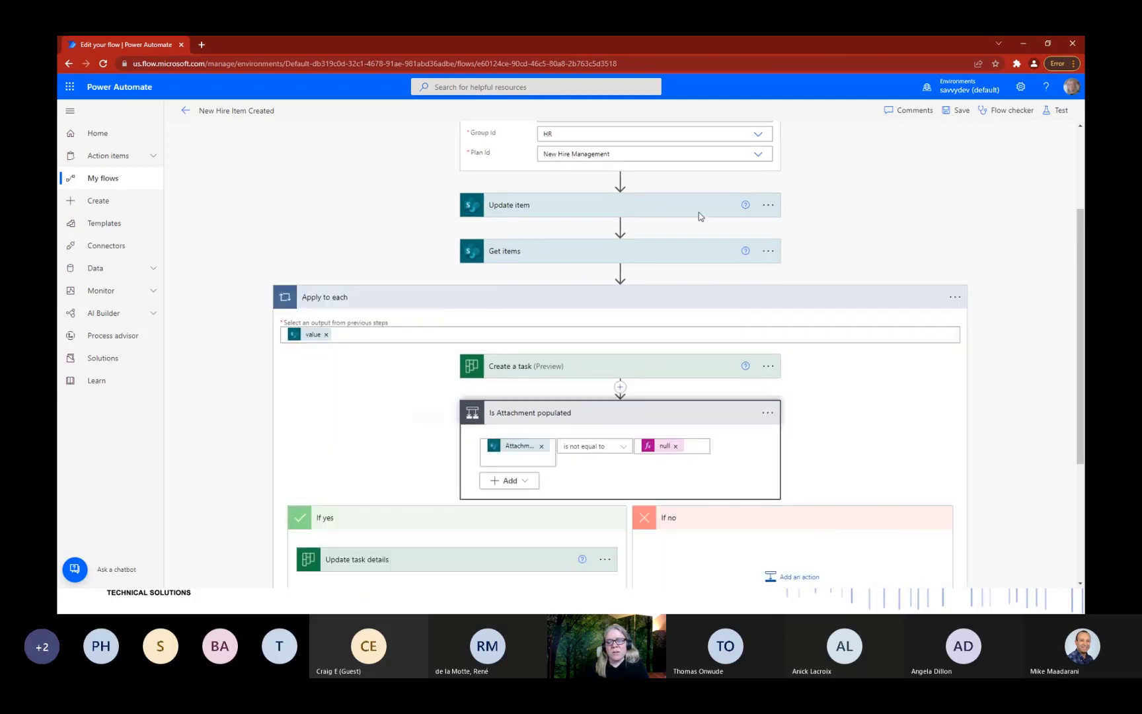
scroll(698, 212, down, 2)
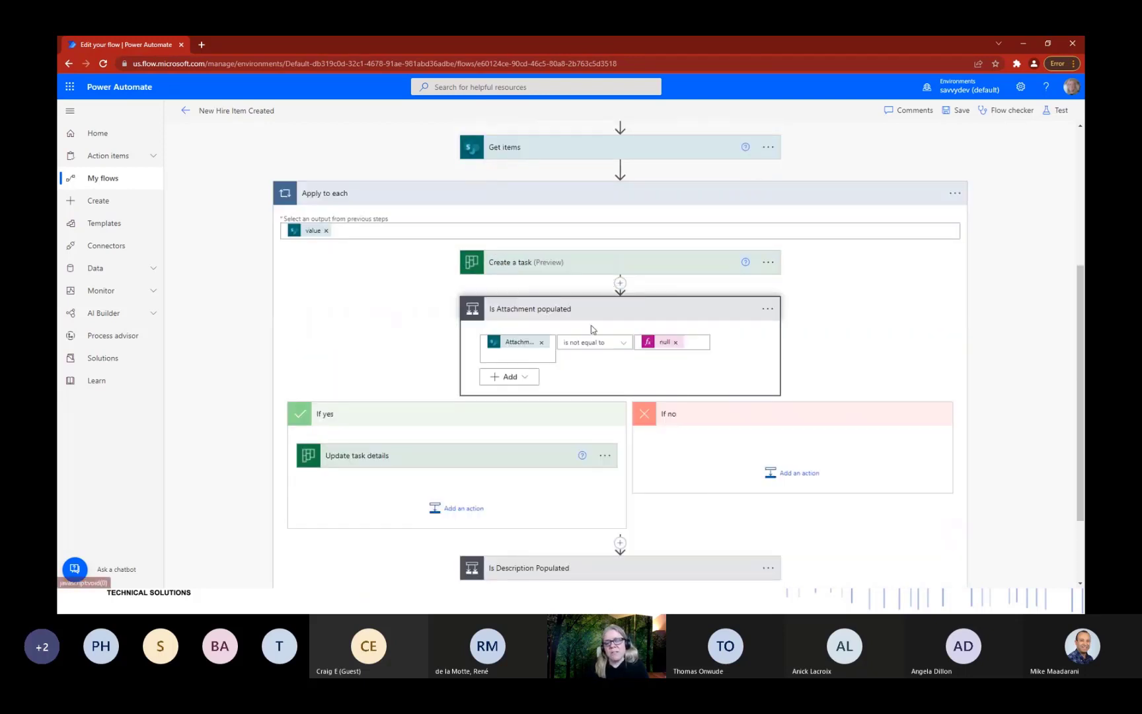
scroll(566, 375, down, 2)
click(466, 360)
scroll(485, 302, down, 1)
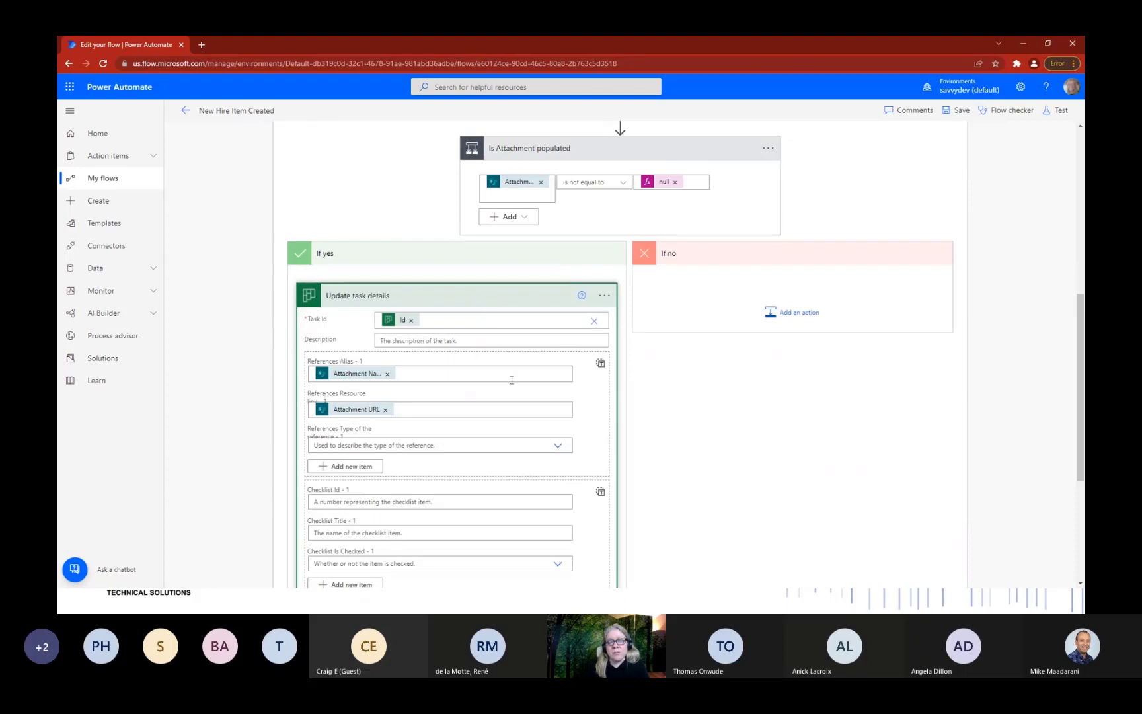
click(545, 260)
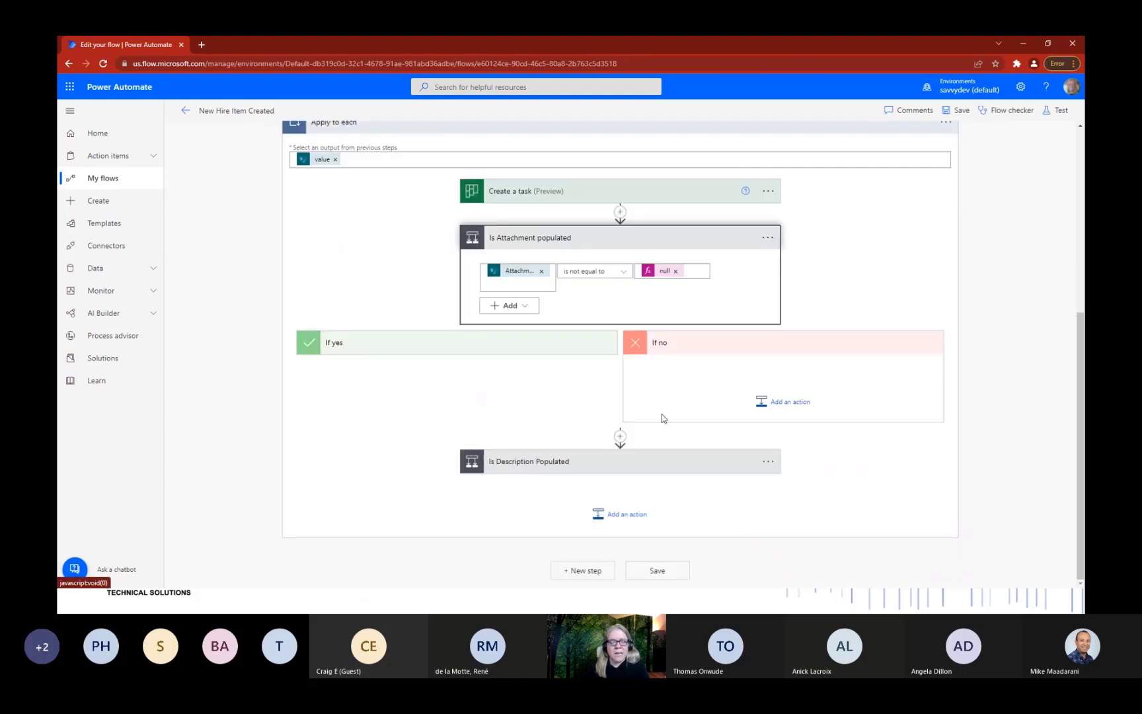
Review the Is Description Populated condition and its Update Task Description action.
click(644, 473)
scroll(523, 390, down, 2)
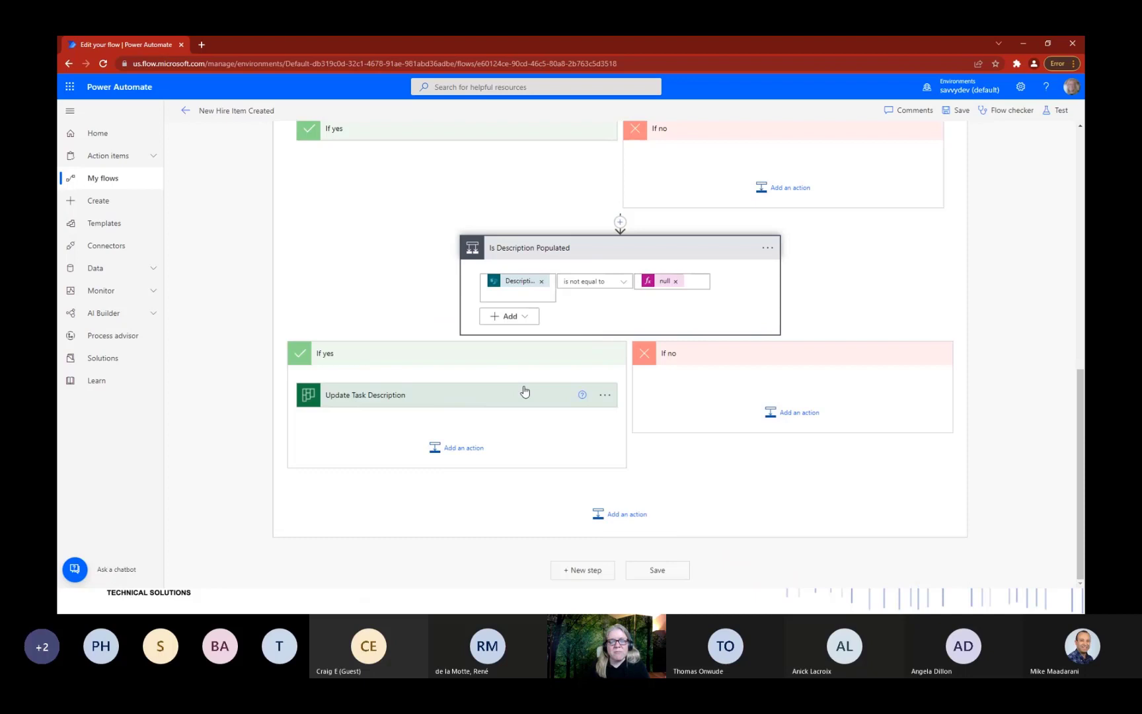
click(484, 398)
scroll(597, 456, down, 4)
scroll(596, 456, up, 1)
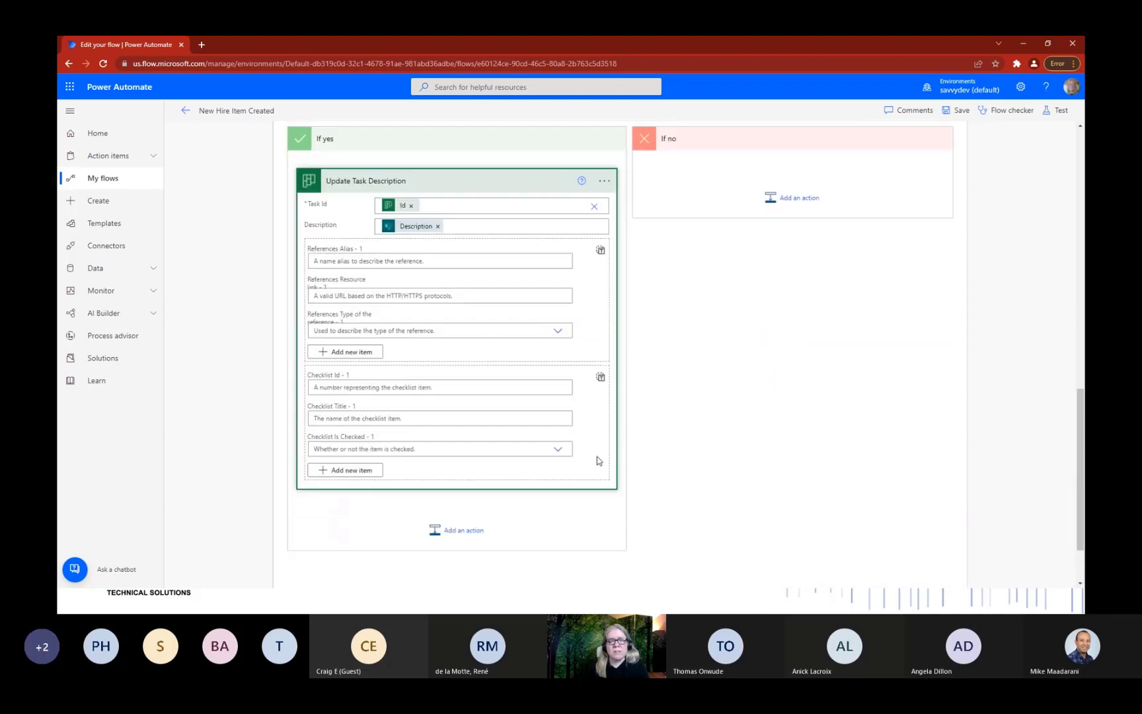
scroll(596, 456, up, 8)
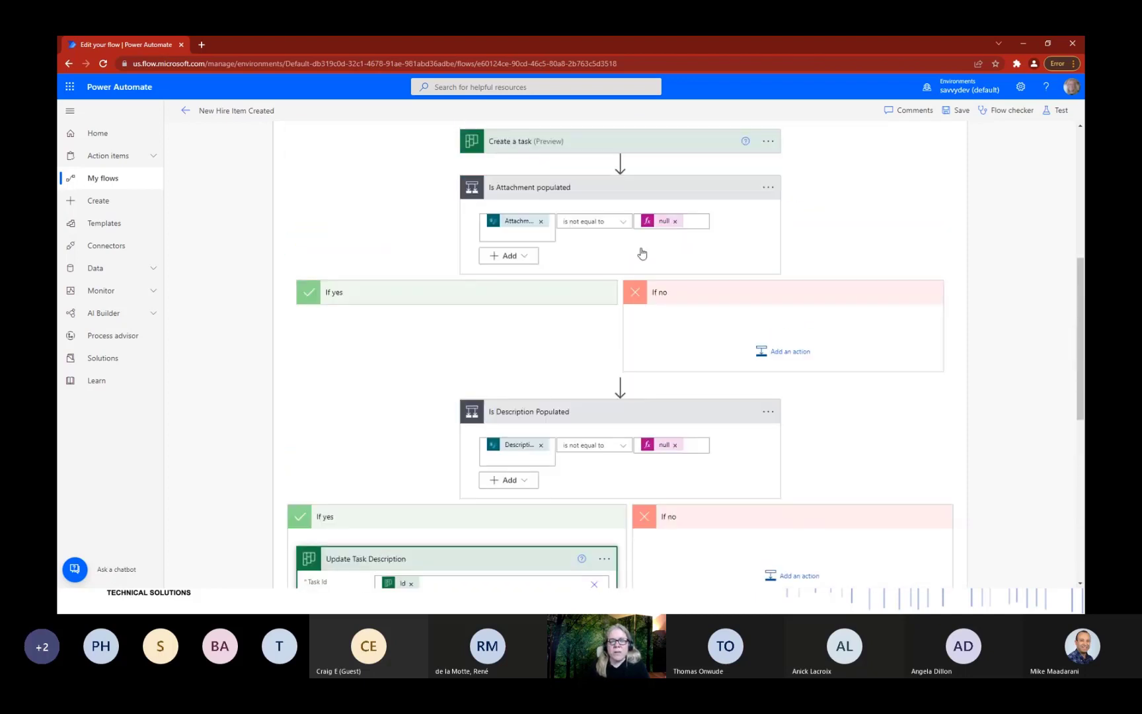
Examine the Create a task action's fields, then return to the flow's details page.
click(620, 298)
scroll(655, 256, down, 1)
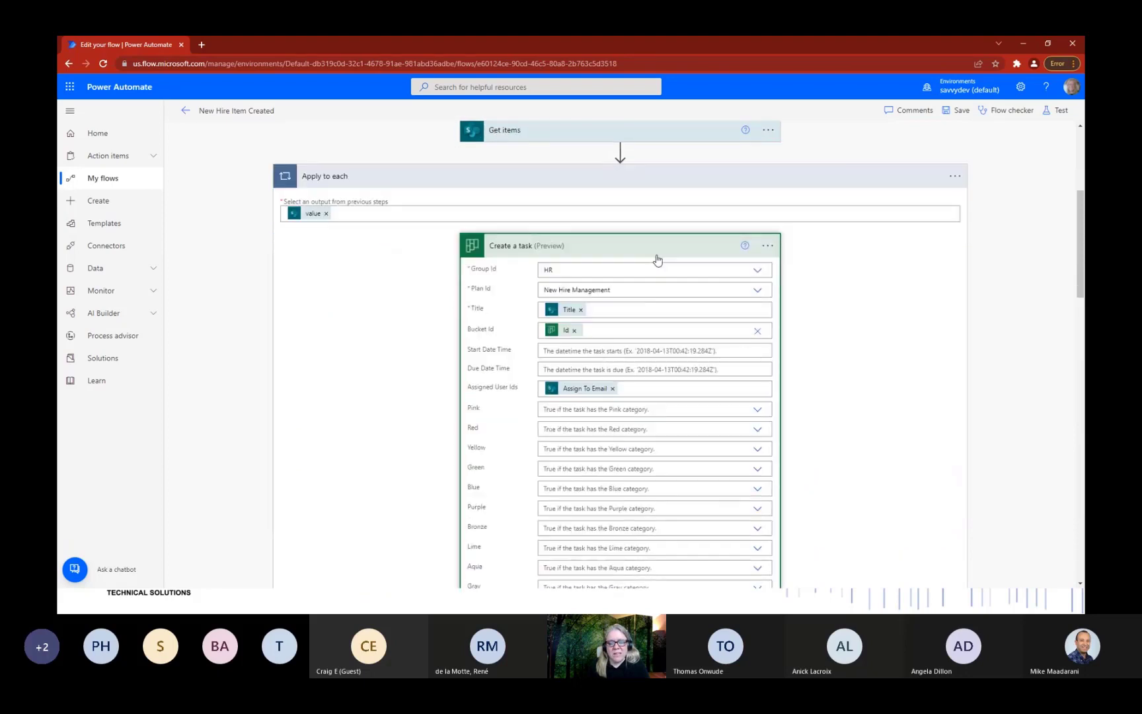
scroll(723, 340, down, 7)
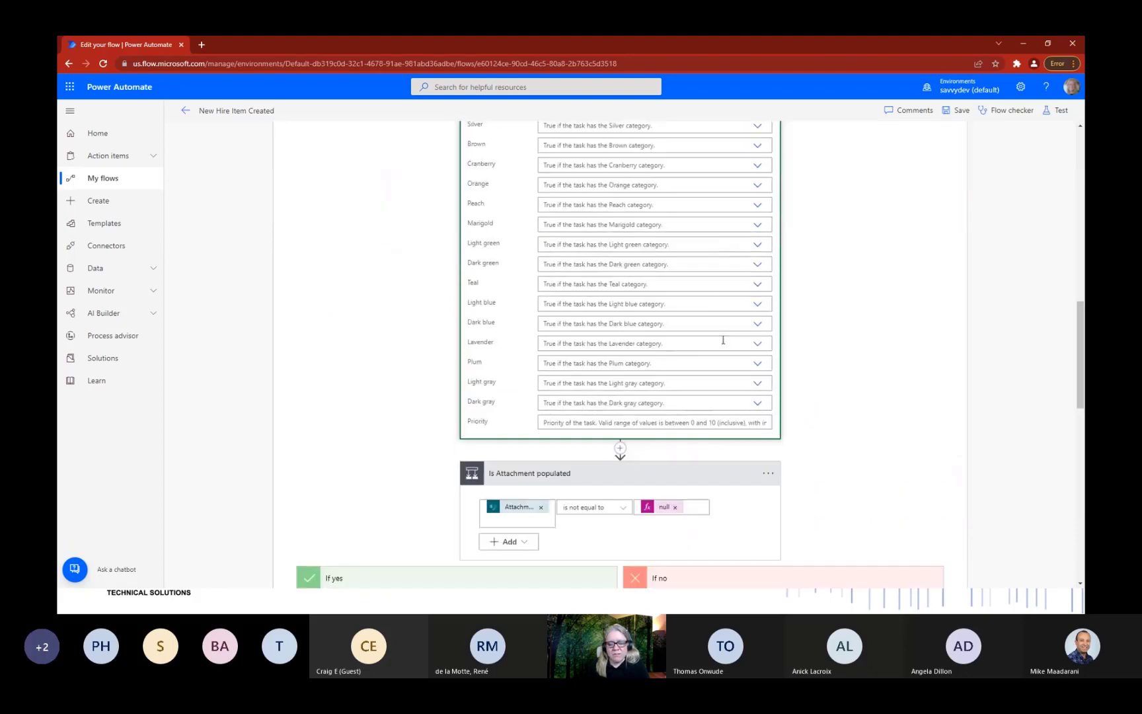
scroll(723, 339, up, 7)
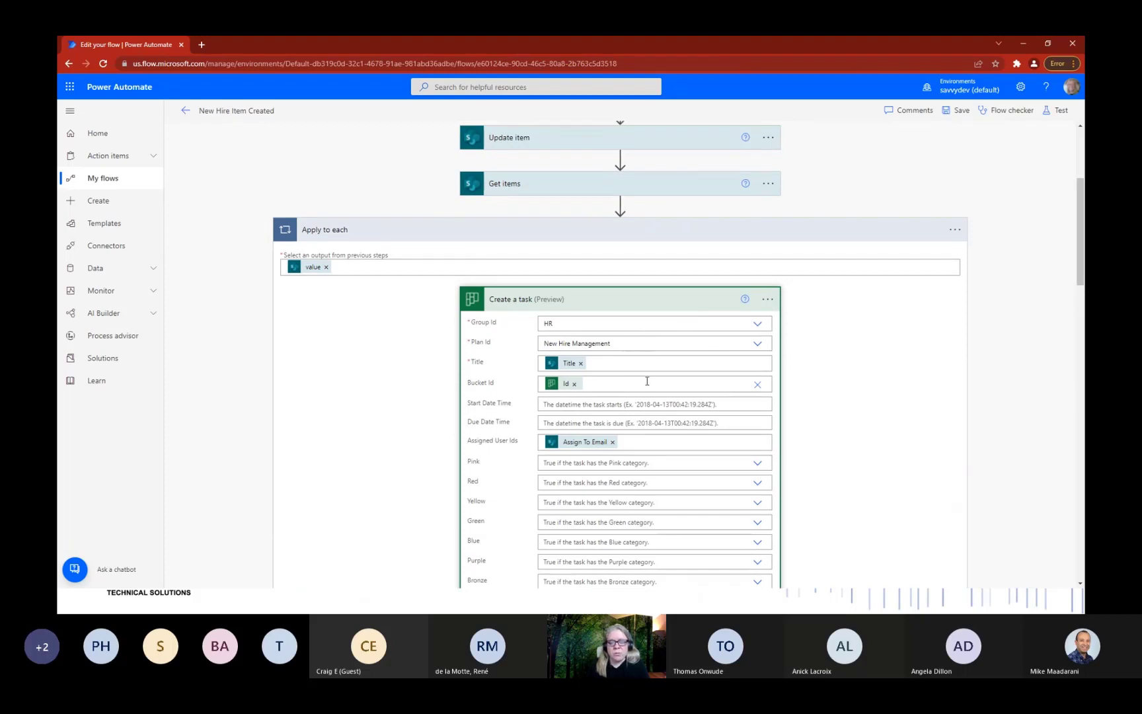
scroll(646, 382, down, 2)
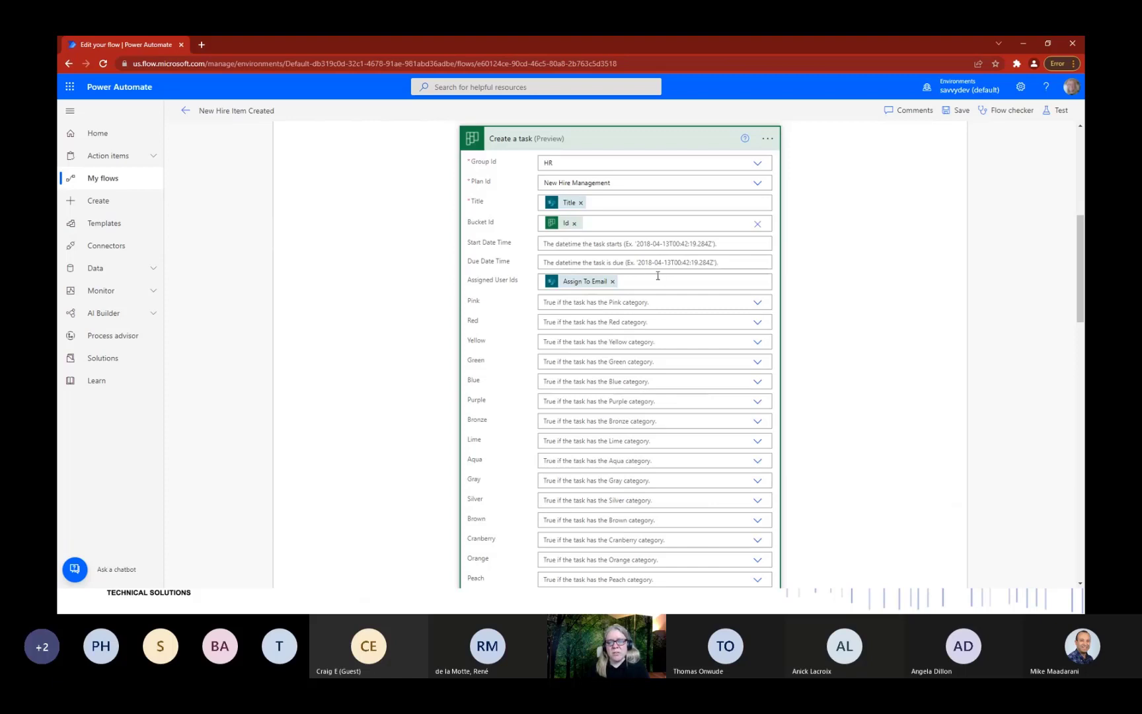
scroll(668, 327, down, 4)
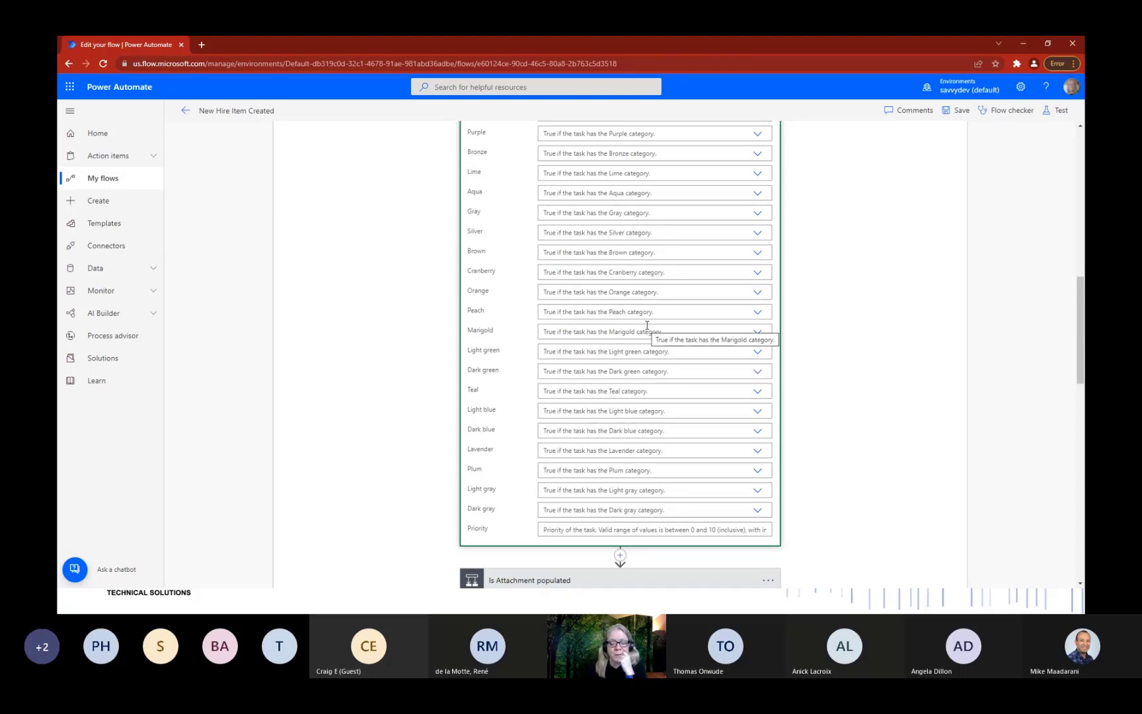
scroll(647, 325, up, 3)
scroll(646, 325, up, 4)
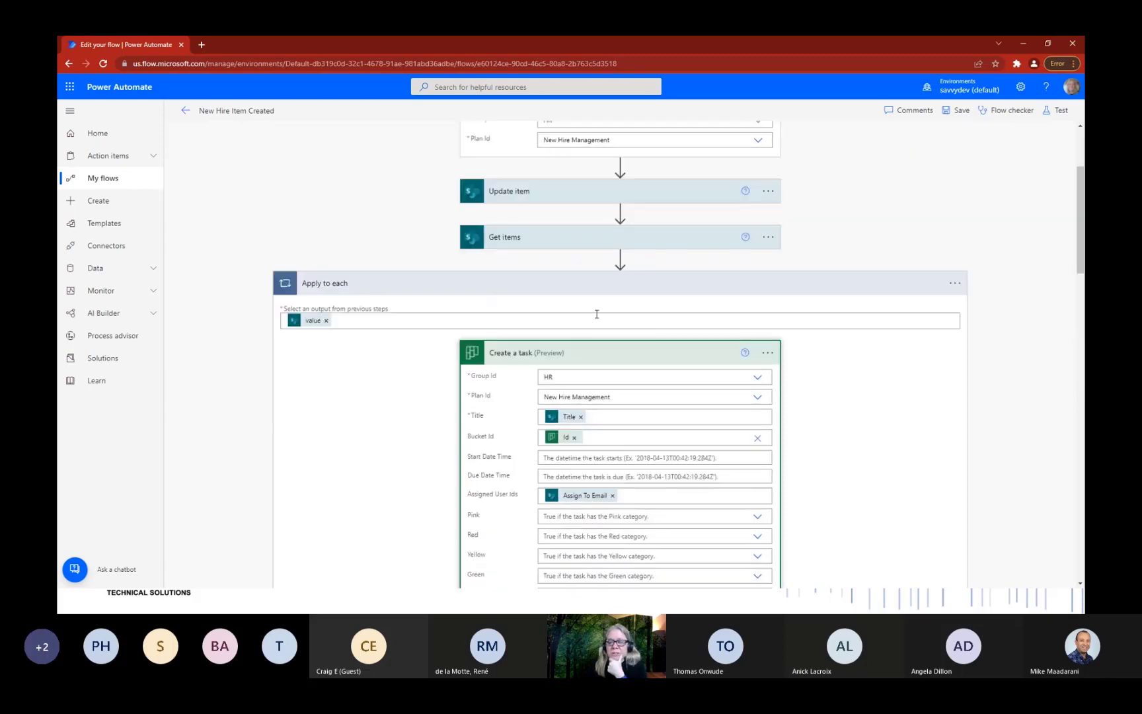
click(581, 357)
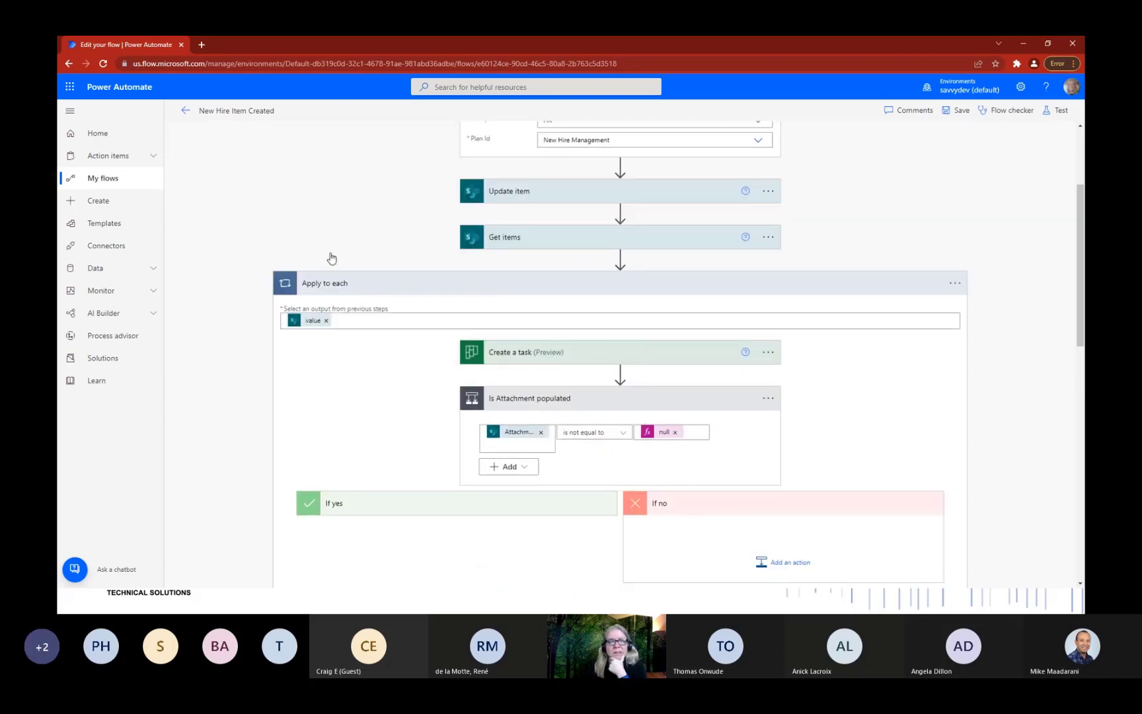
click(185, 111)
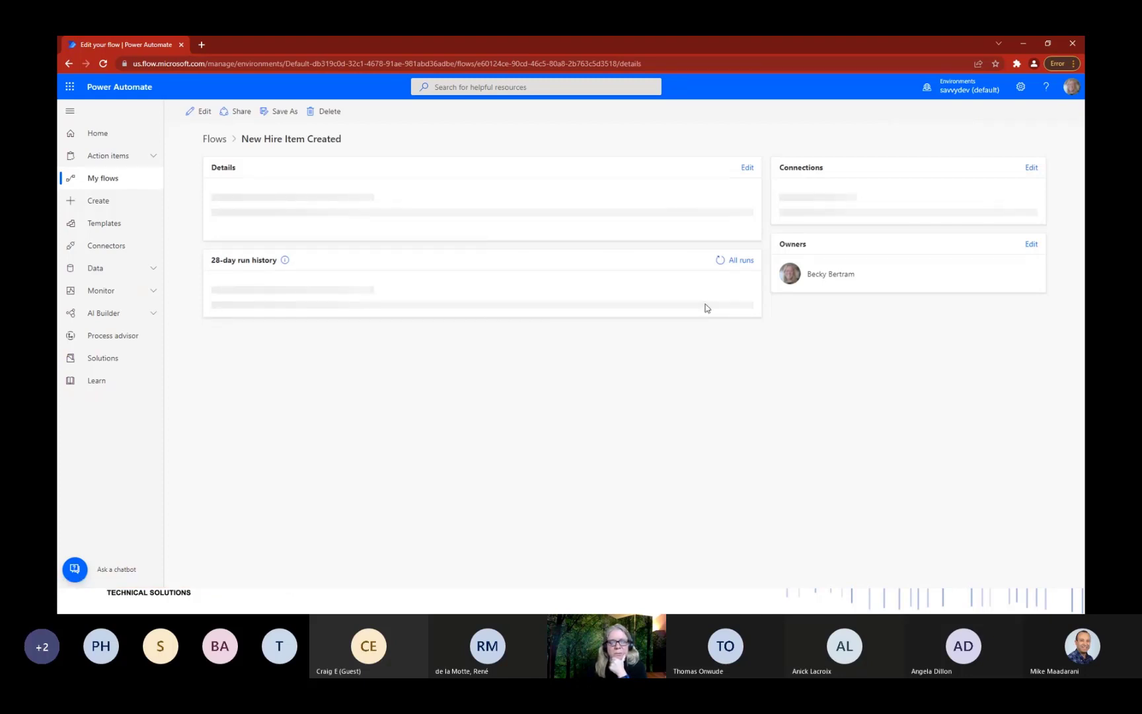
Open the successful 2/17/2022 5:19:45 PM run and inspect Update item and Apply to each results.
click(280, 434)
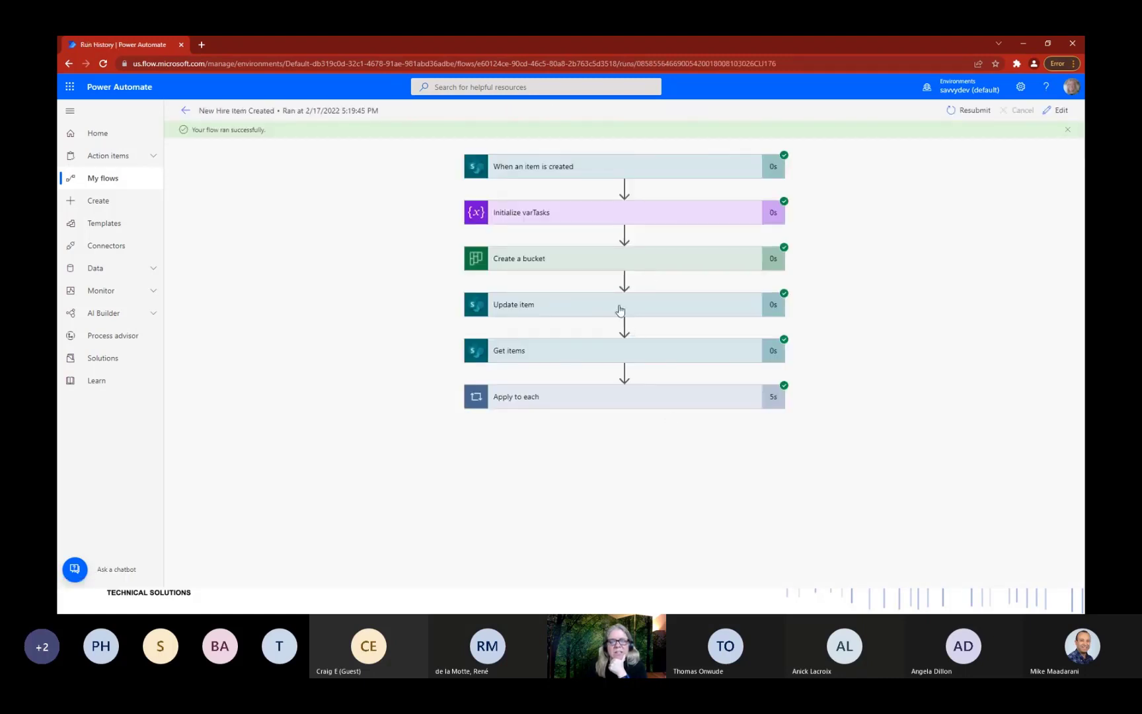
click(627, 306)
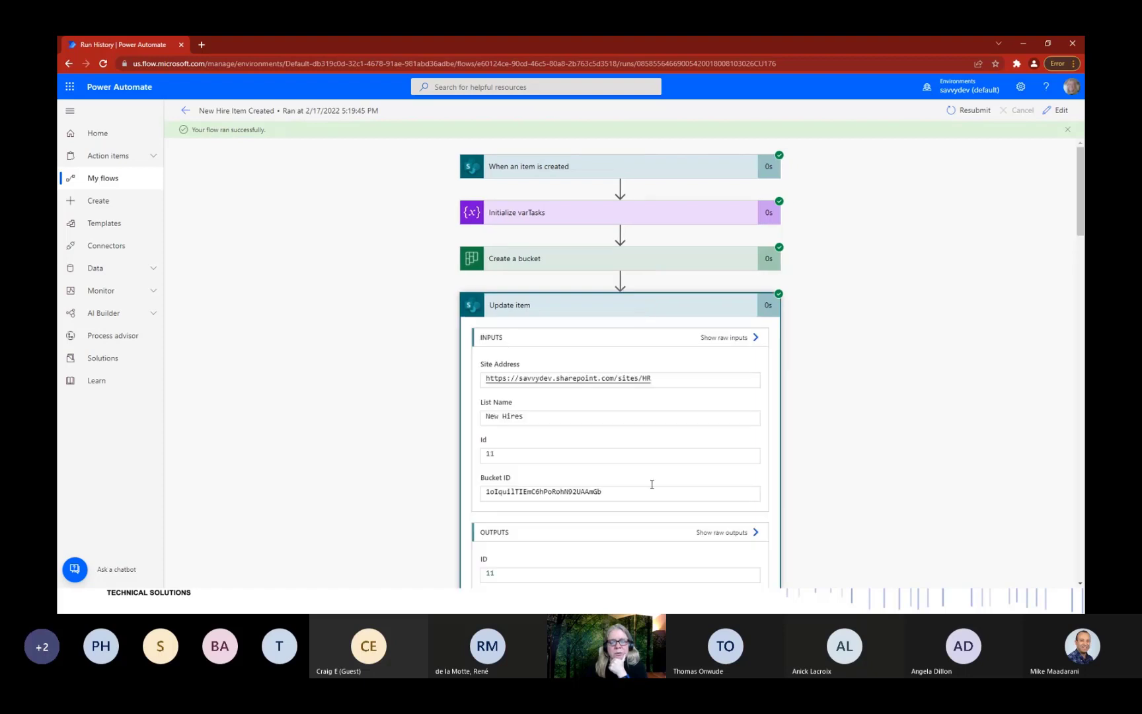
scroll(651, 485, down, 6)
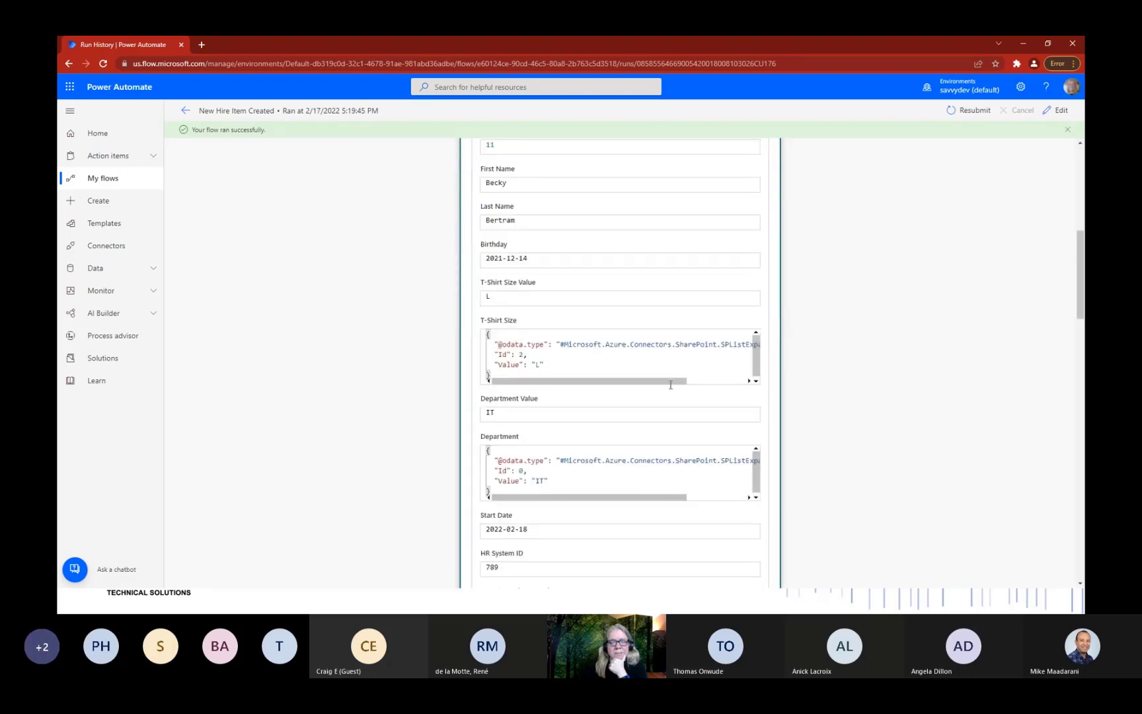
scroll(670, 384, down, 4)
scroll(879, 332, down, 15)
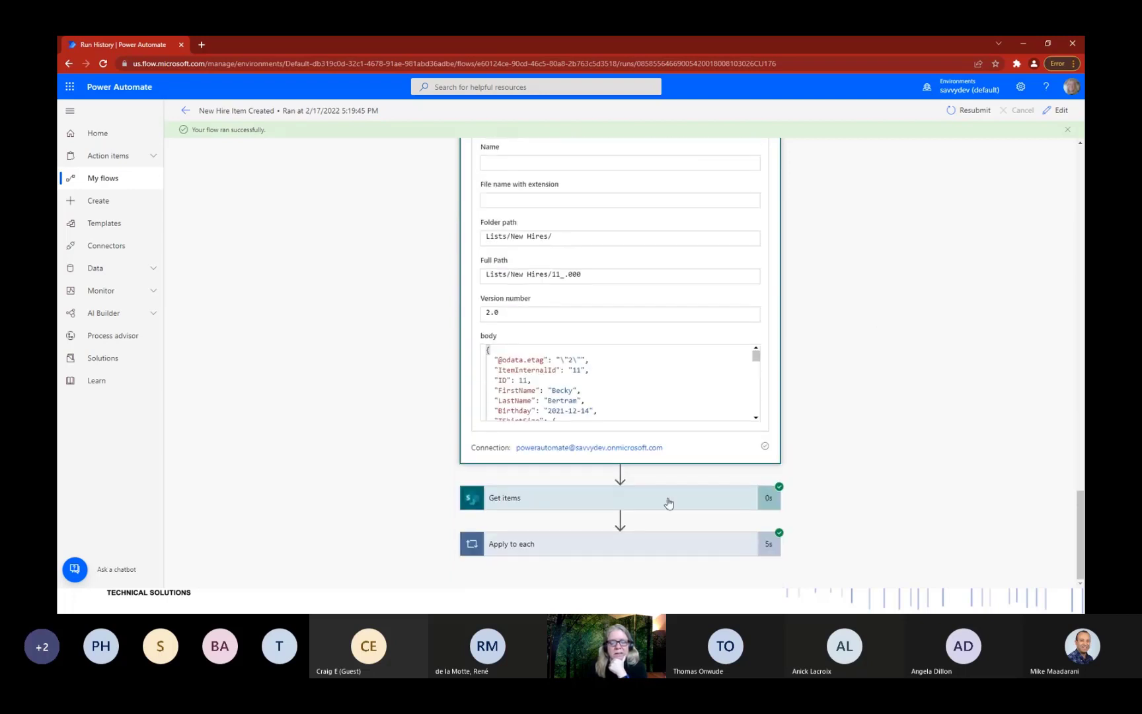
click(607, 545)
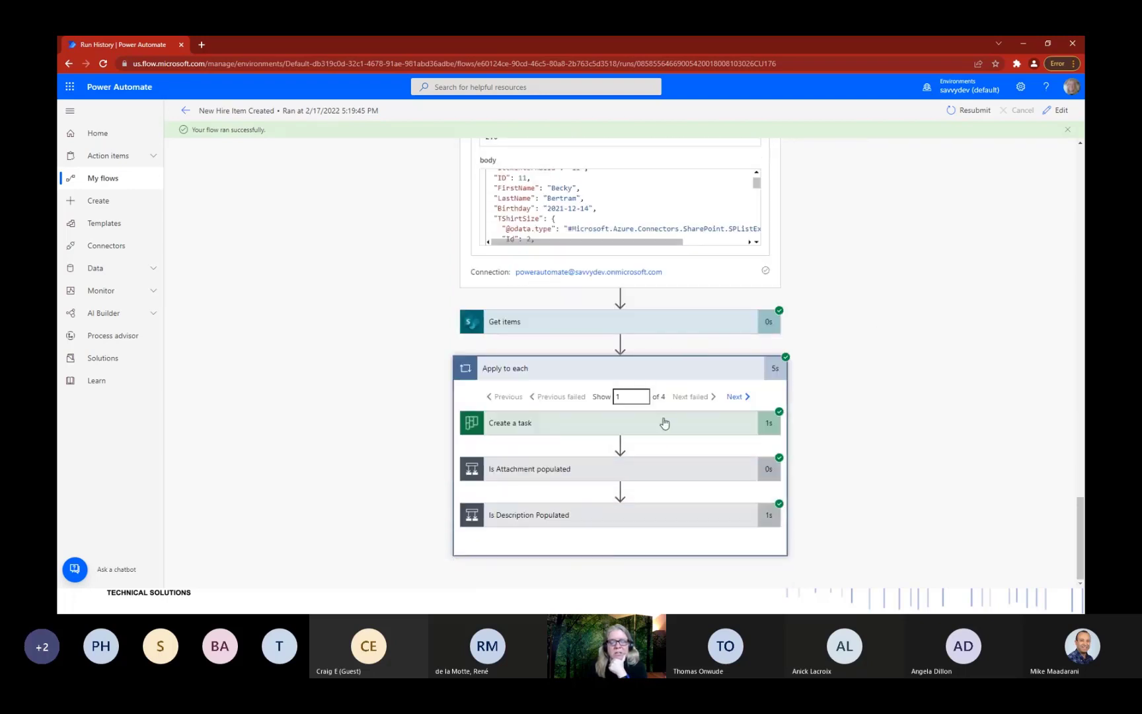
Check the new hire's Planner bucket in Teams for its onboarding tasks, then advance the slideshow to Employee Hired.
click(1023, 43)
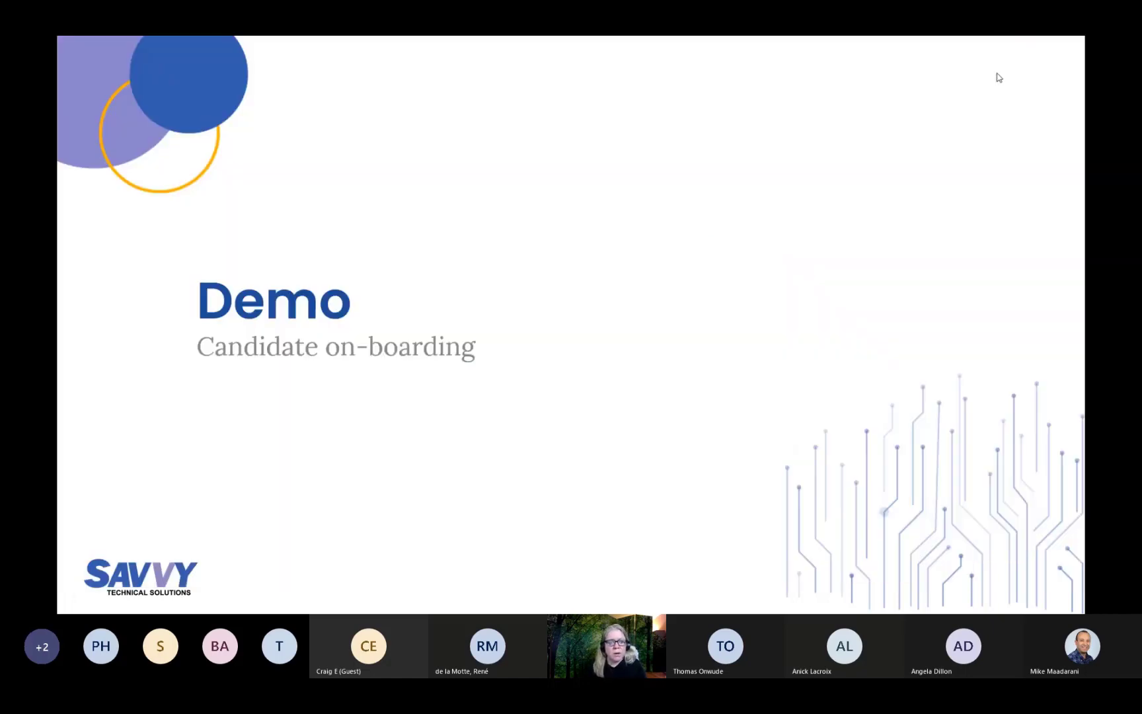
key(alt+Tab)
key(alt+Tab)
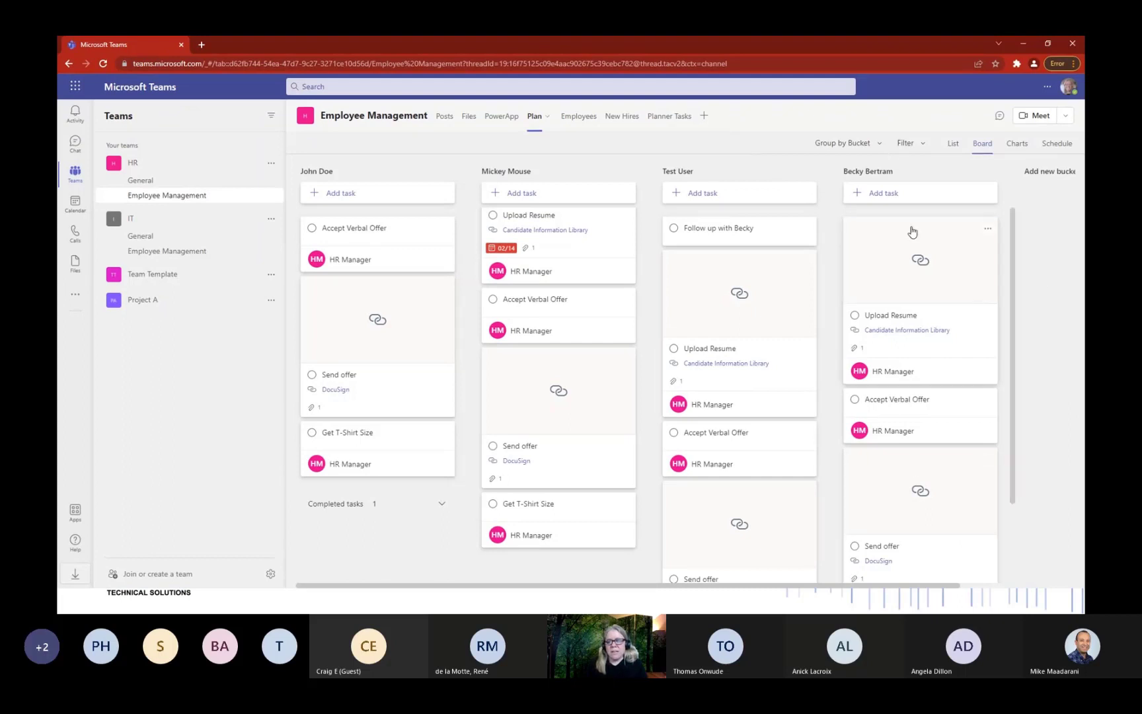
scroll(947, 324, down, 2)
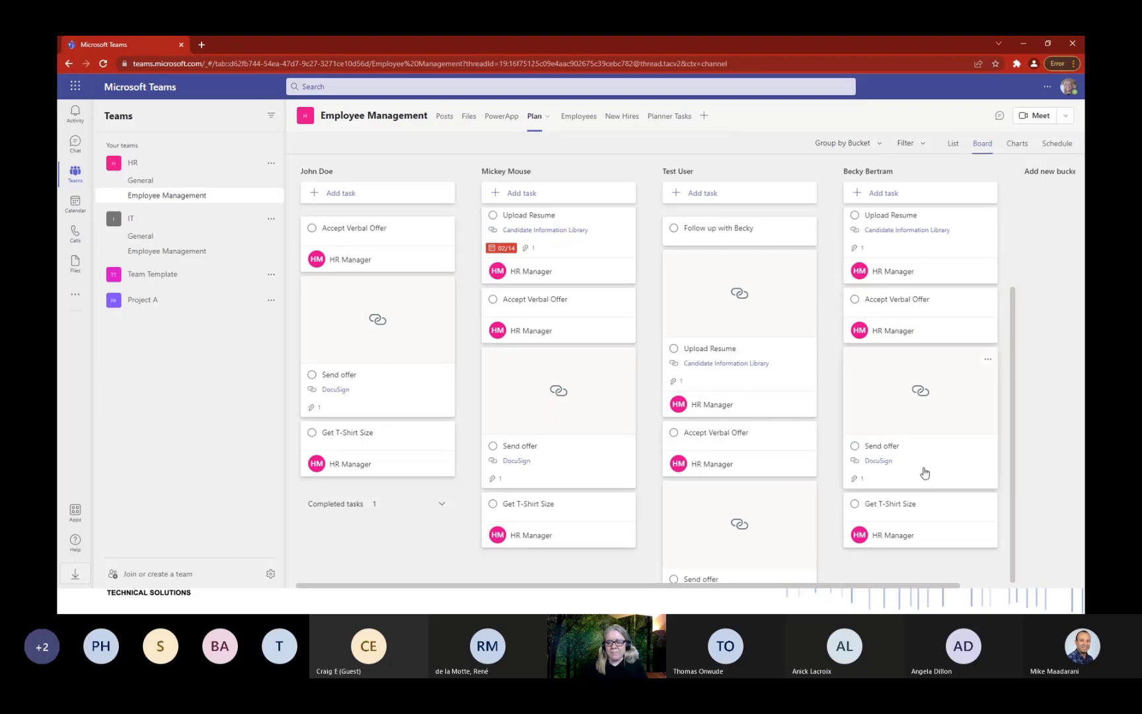
scroll(924, 472, up, 2)
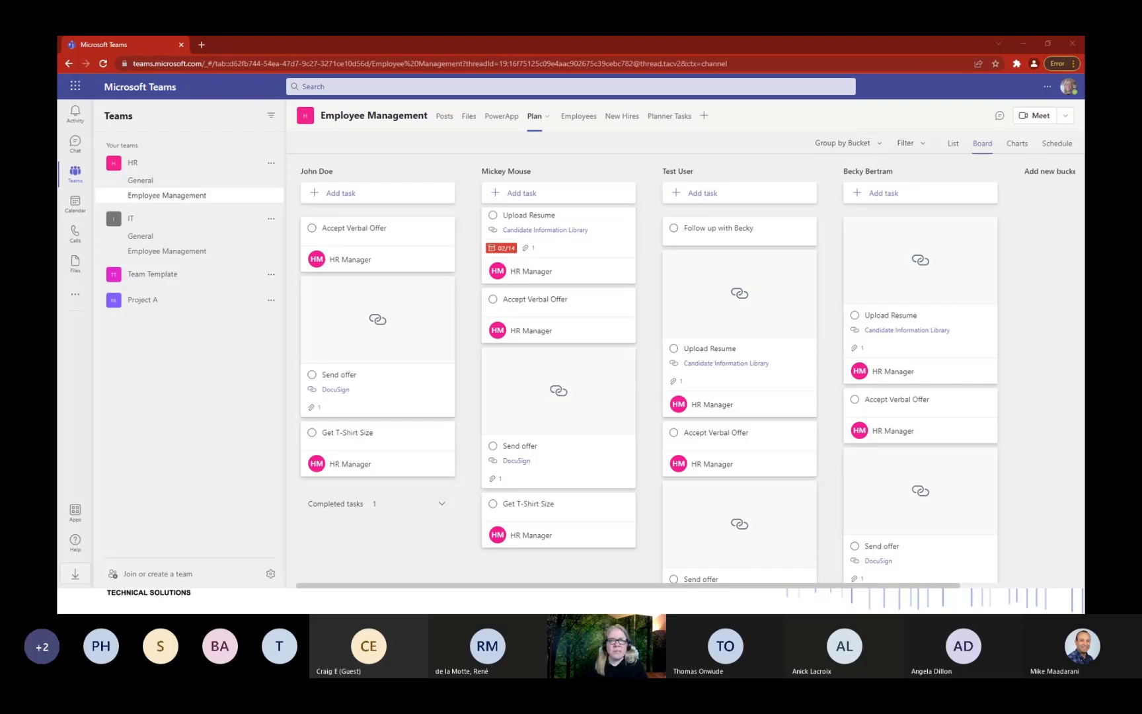
click(1022, 44)
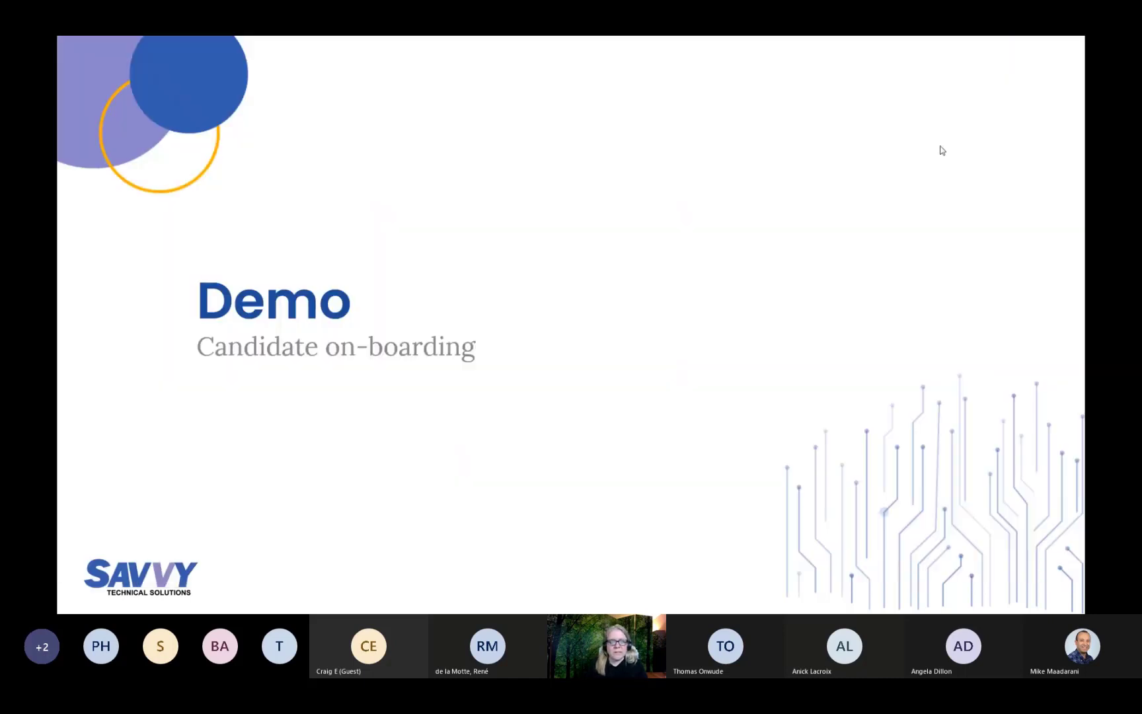
click(703, 411)
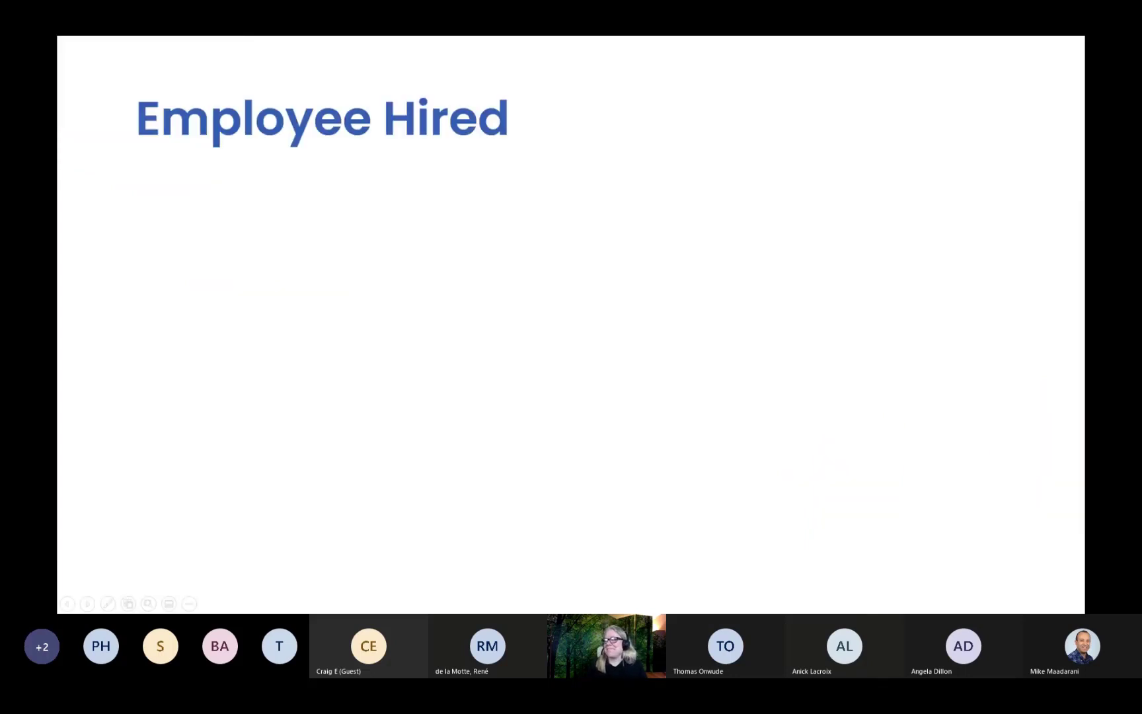
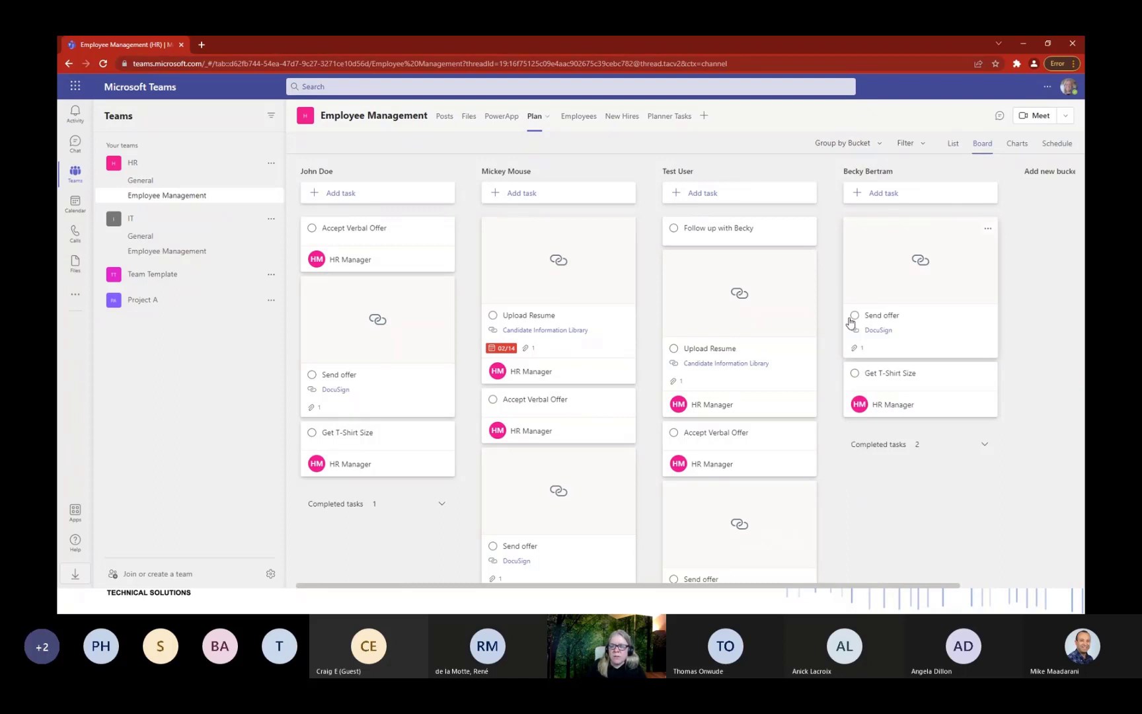
Mark Send offer and Get T-Shirt Size complete, then switch to the PowerApp tab.
click(855, 315)
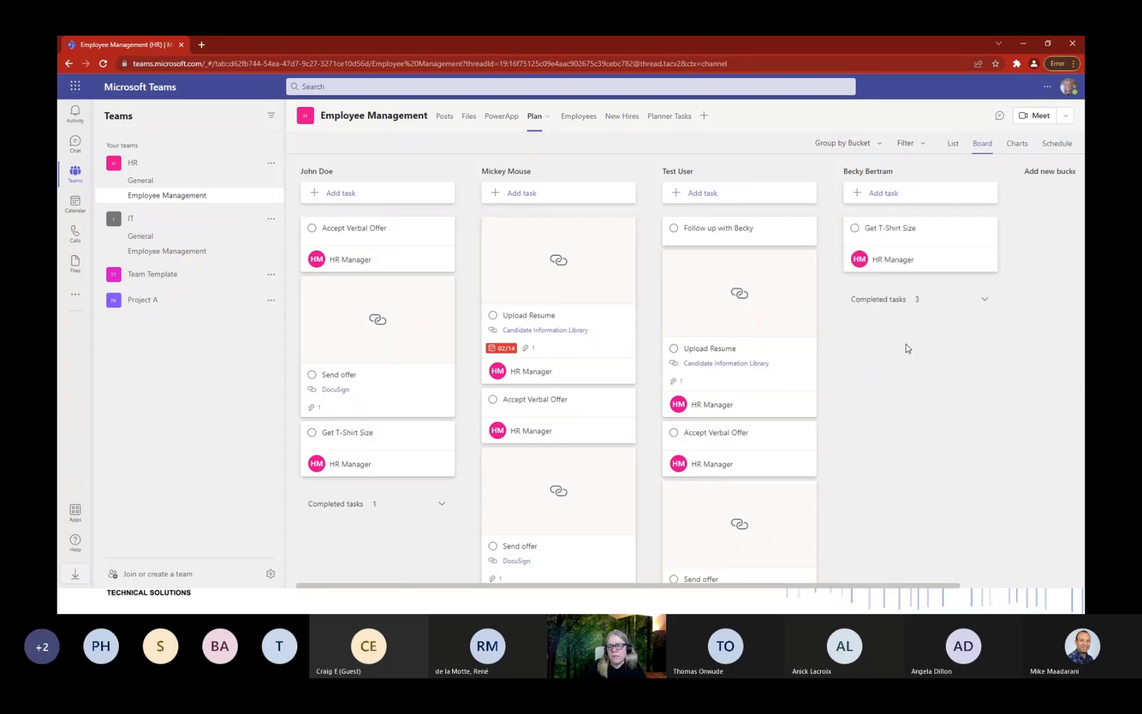
click(854, 228)
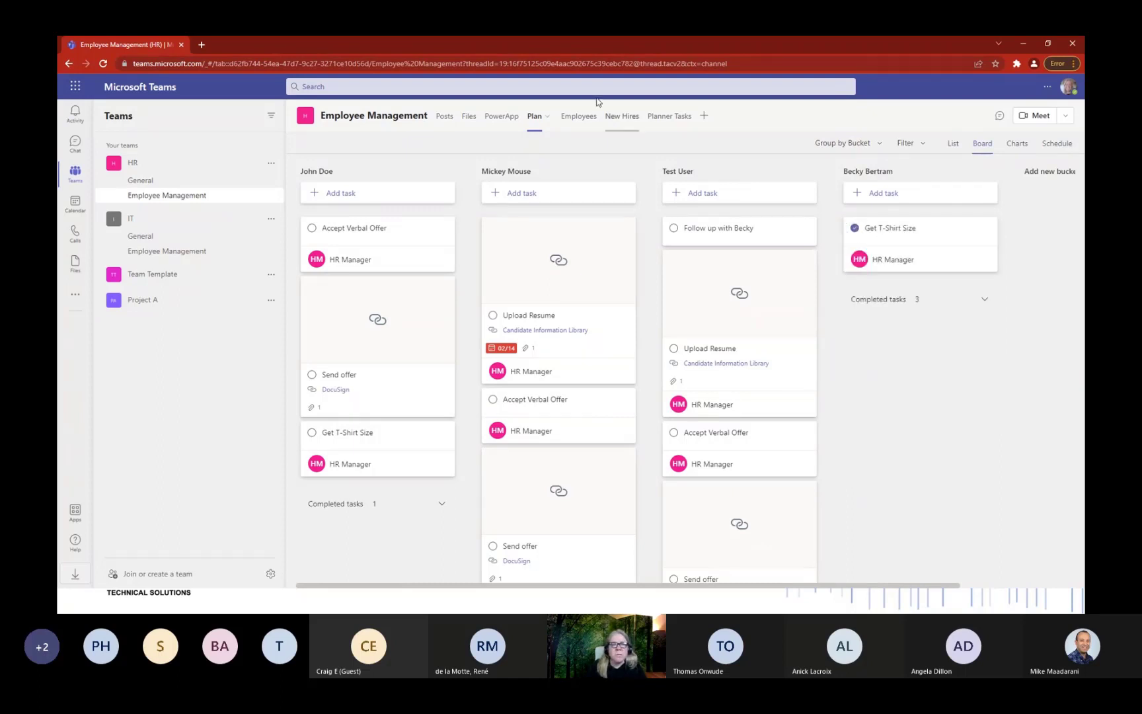
click(502, 117)
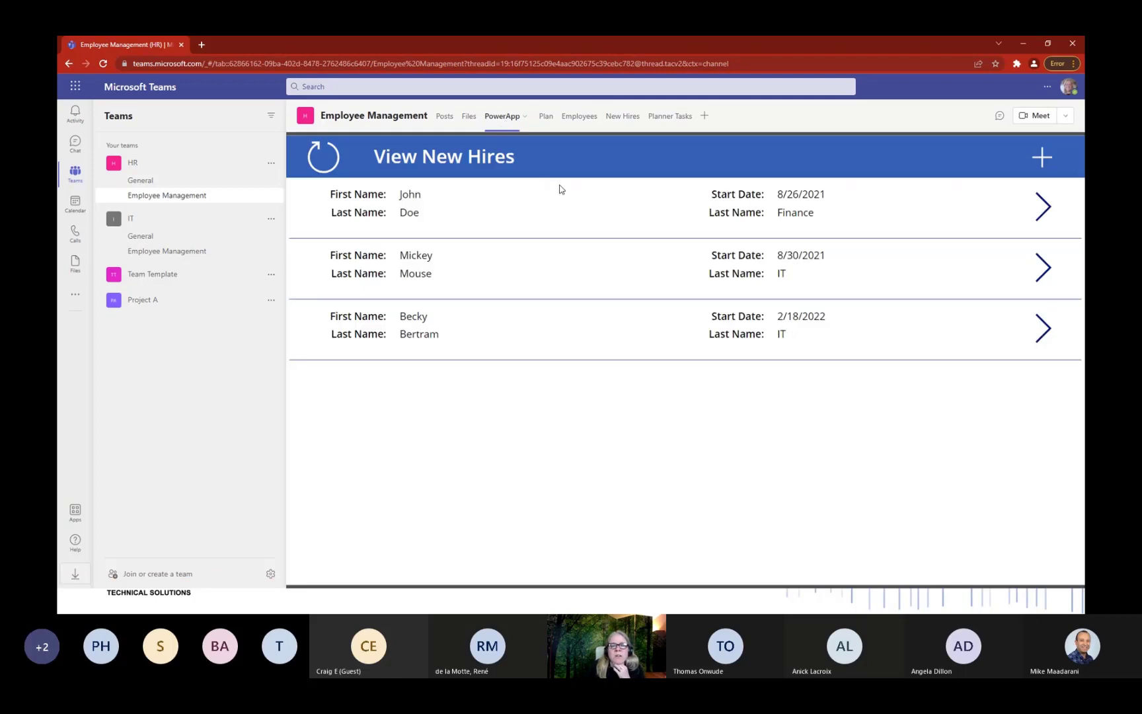
Refresh the new-hire list, confirm the newest hire's tasks are done, and create her employee records.
click(324, 173)
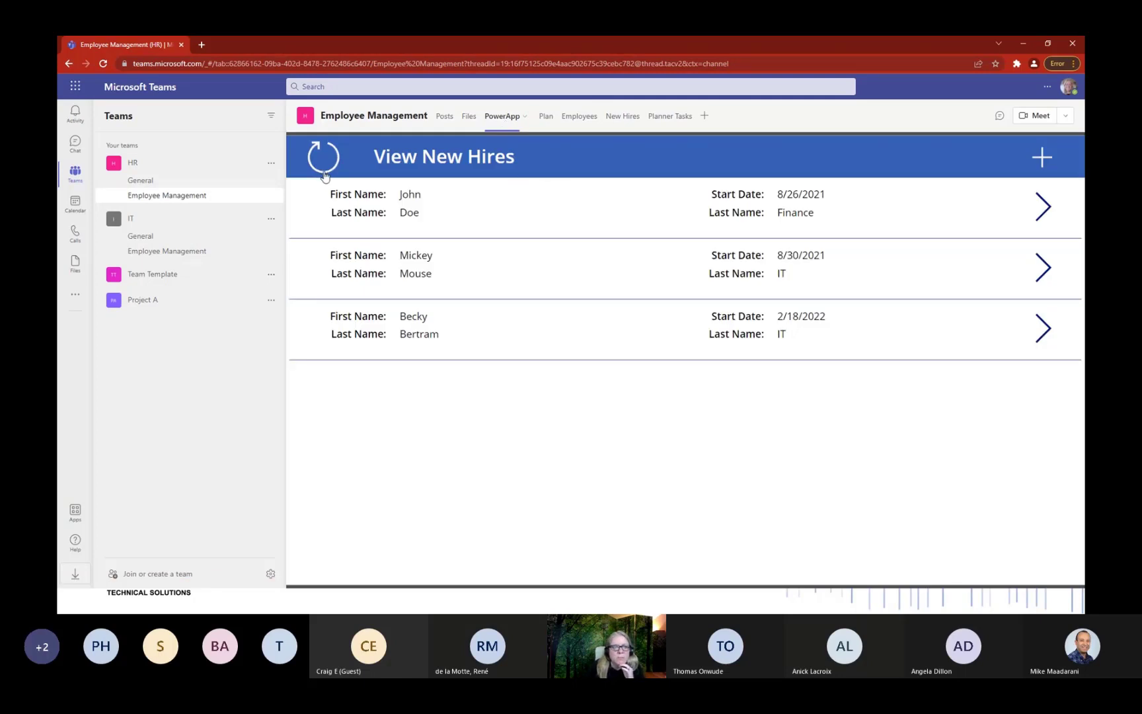
click(1041, 330)
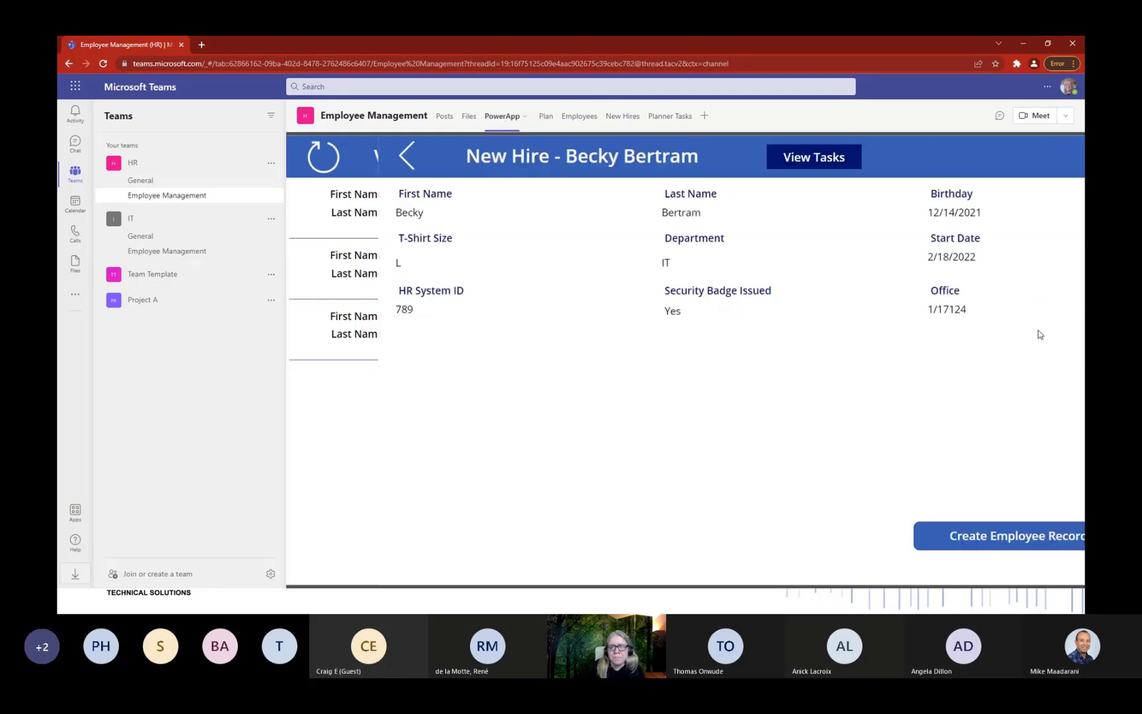
click(755, 156)
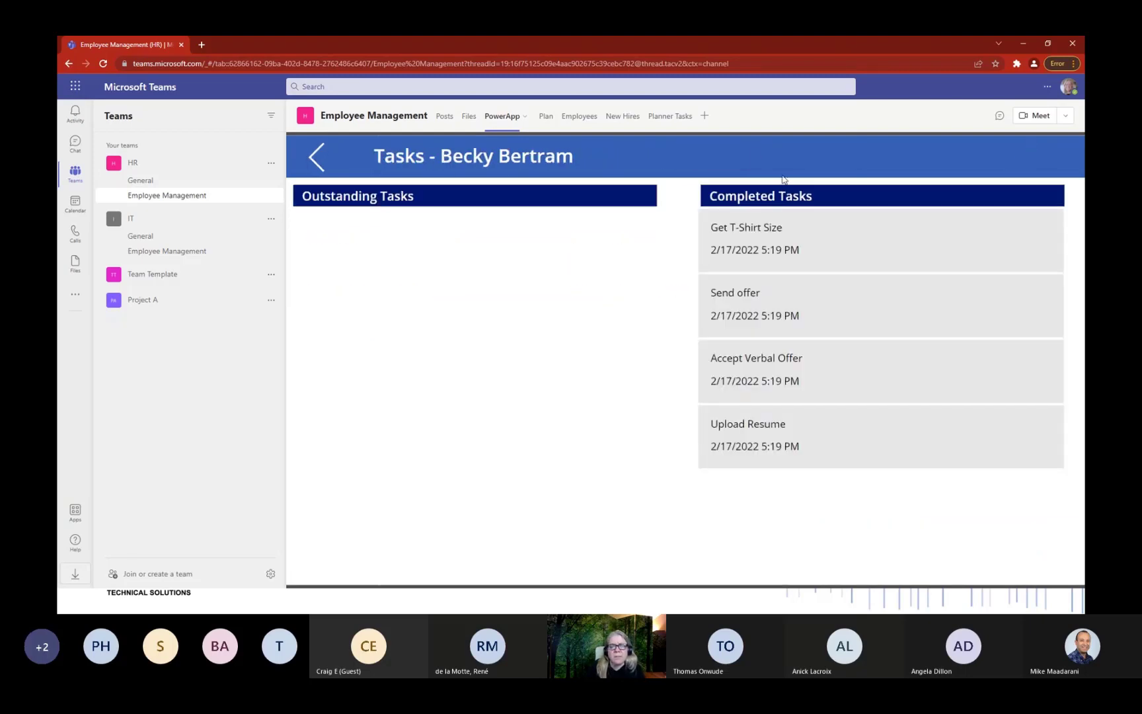
click(309, 165)
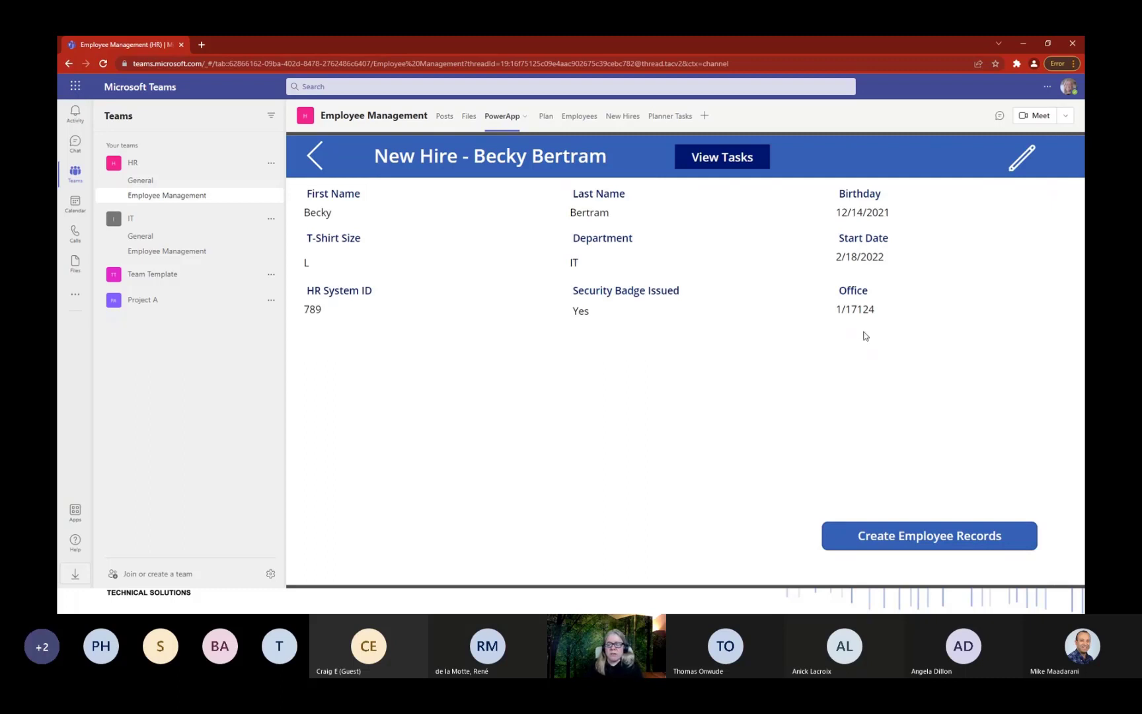
click(935, 542)
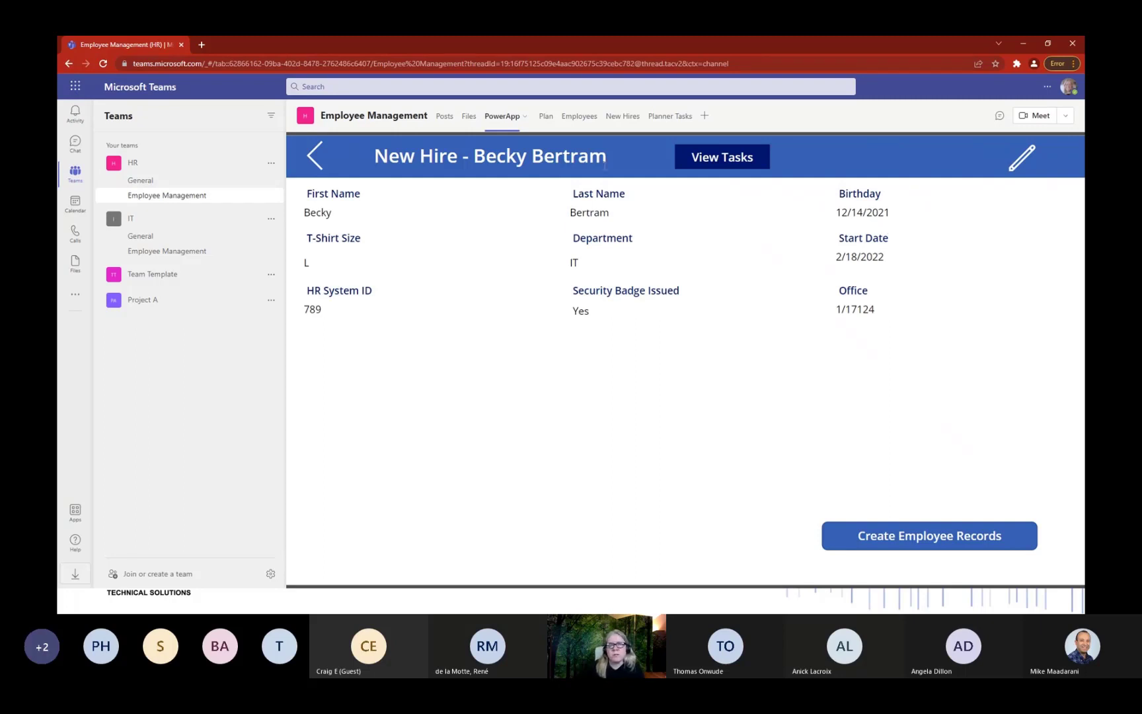
In the Employees list, inspect the second employee's User Account in the details pane.
click(581, 118)
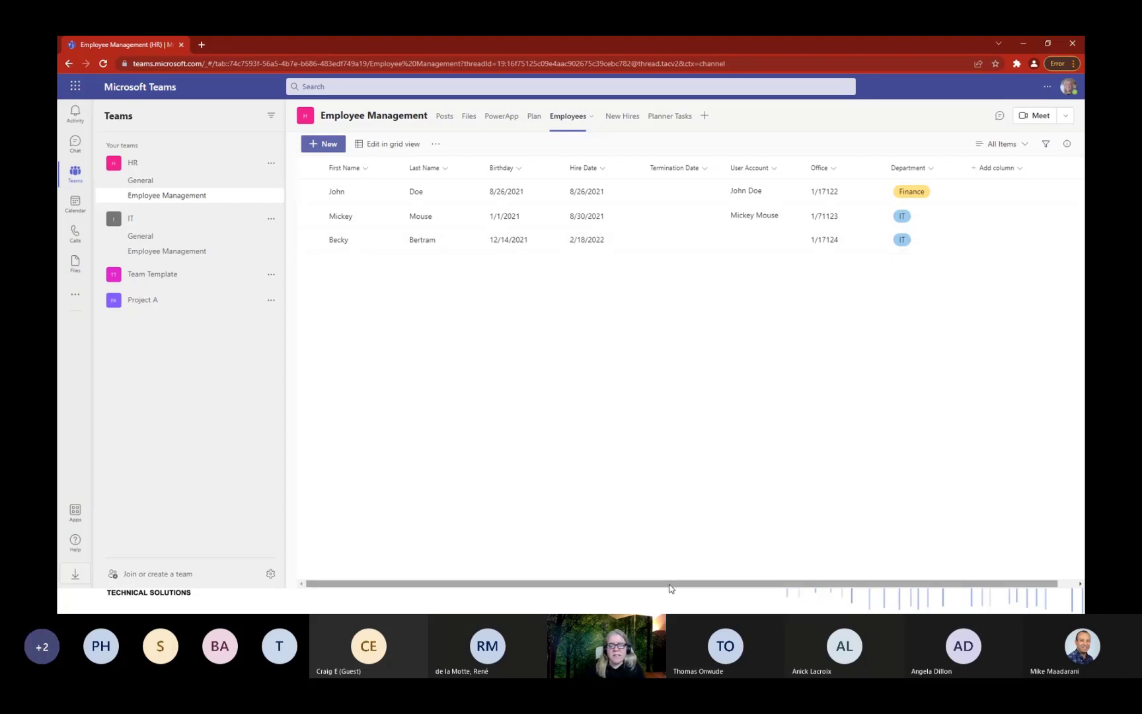
mouse_move(670, 584)
mouse_down()
mouse_move(865, 583)
mouse_move(661, 584)
mouse_up()
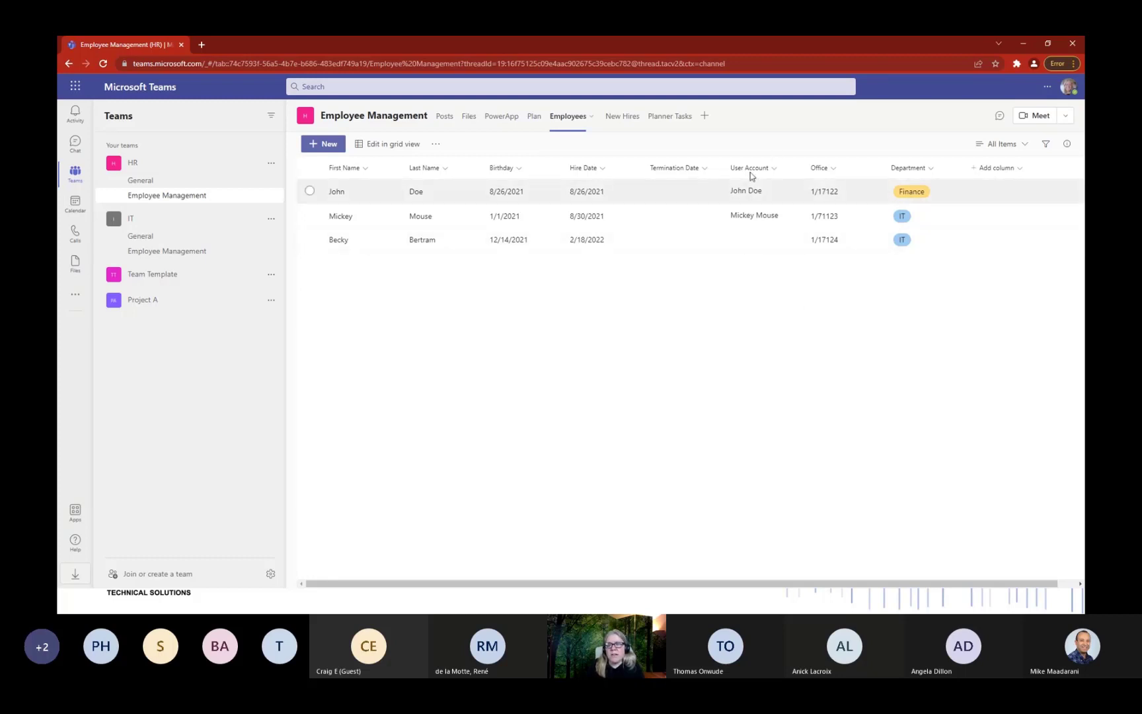
click(749, 218)
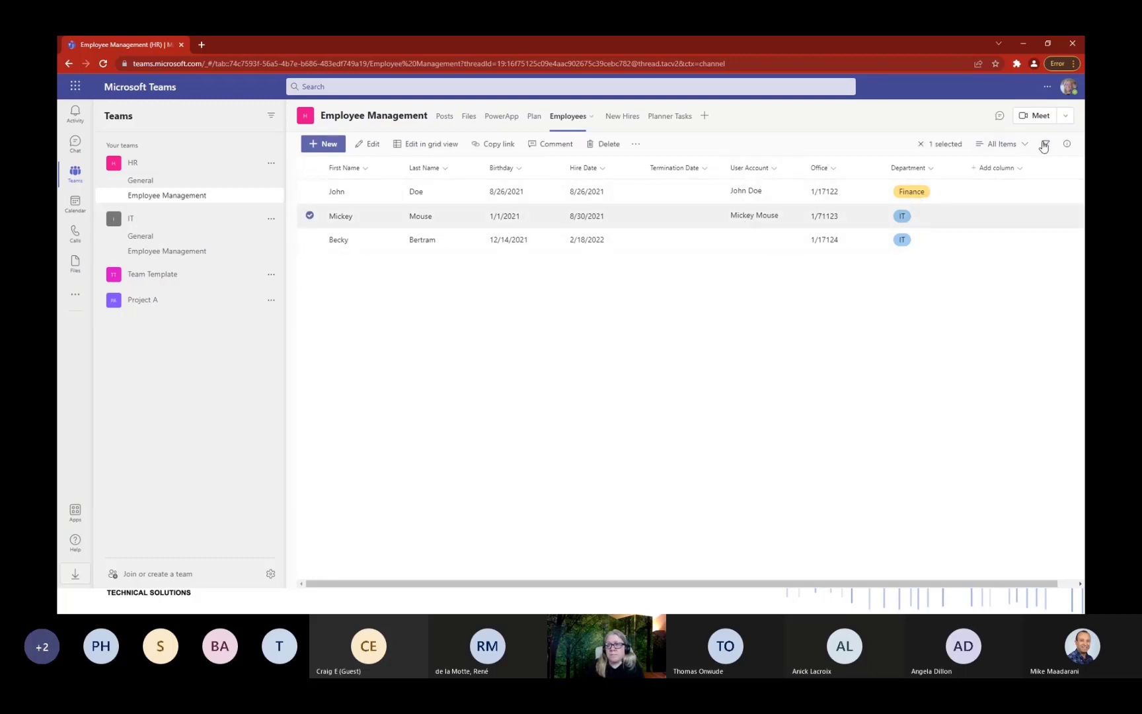
click(1066, 144)
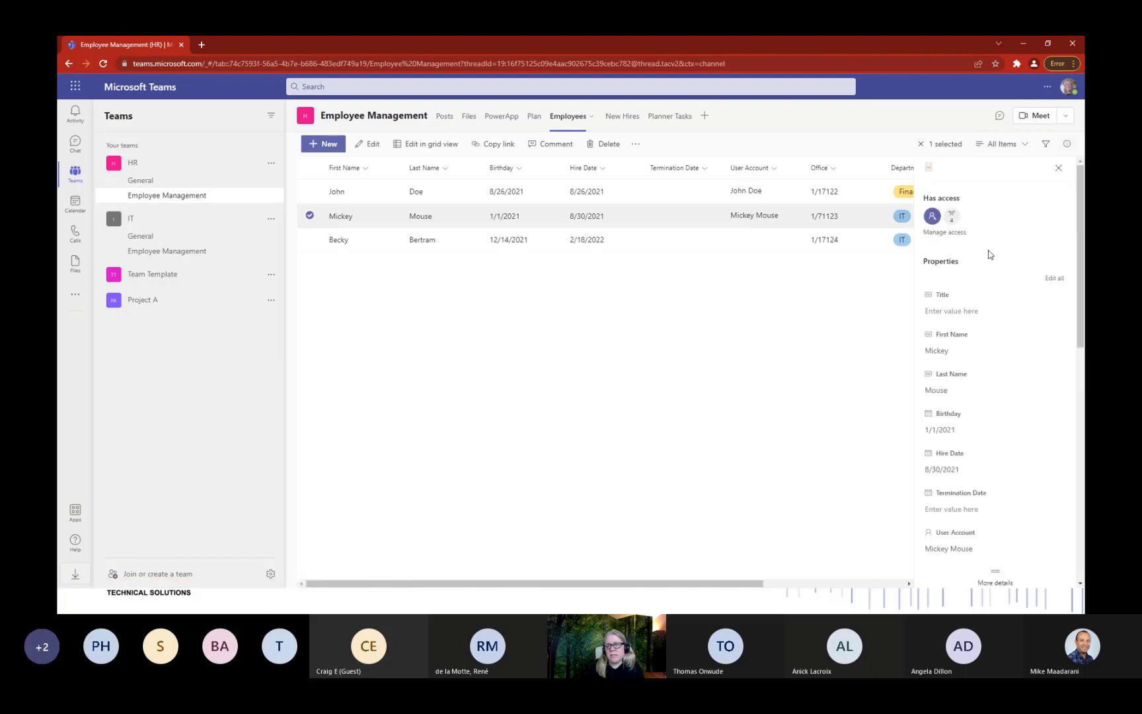
scroll(991, 376, down, 3)
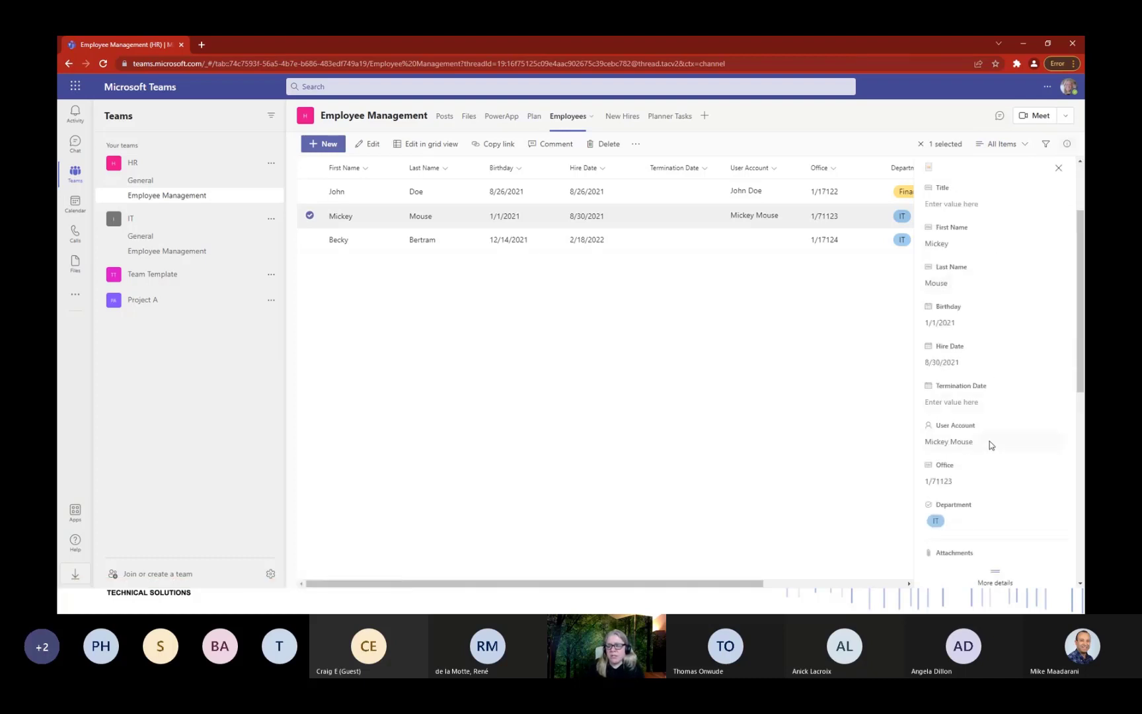
click(989, 441)
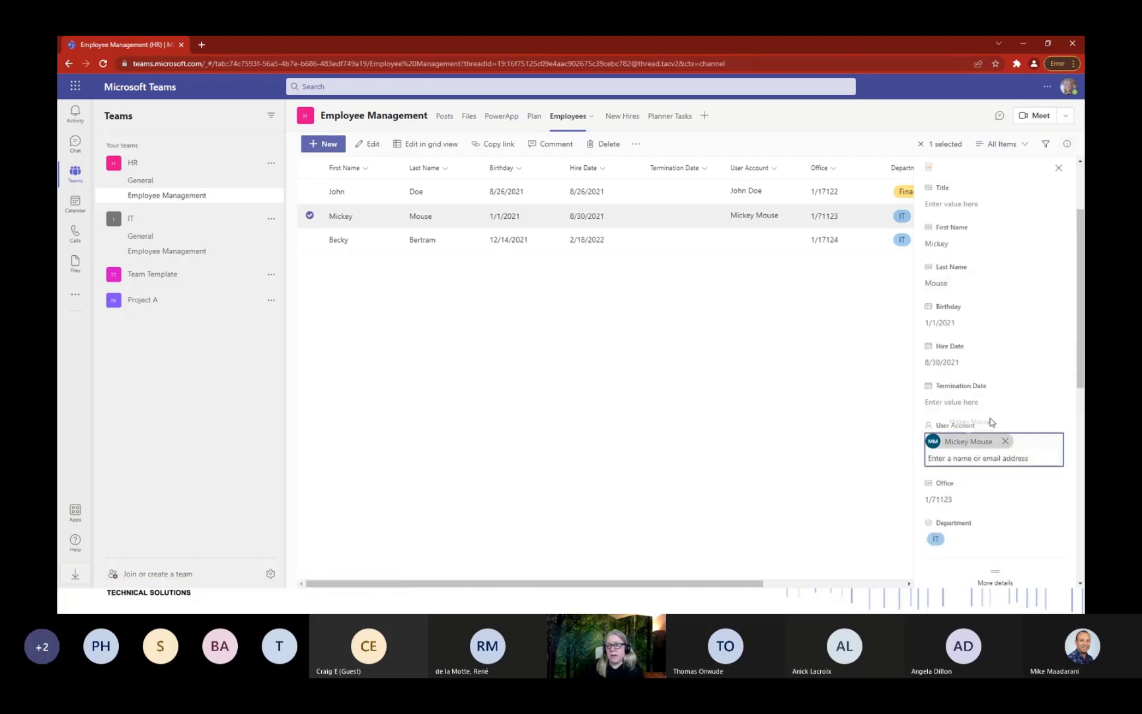
click(1059, 169)
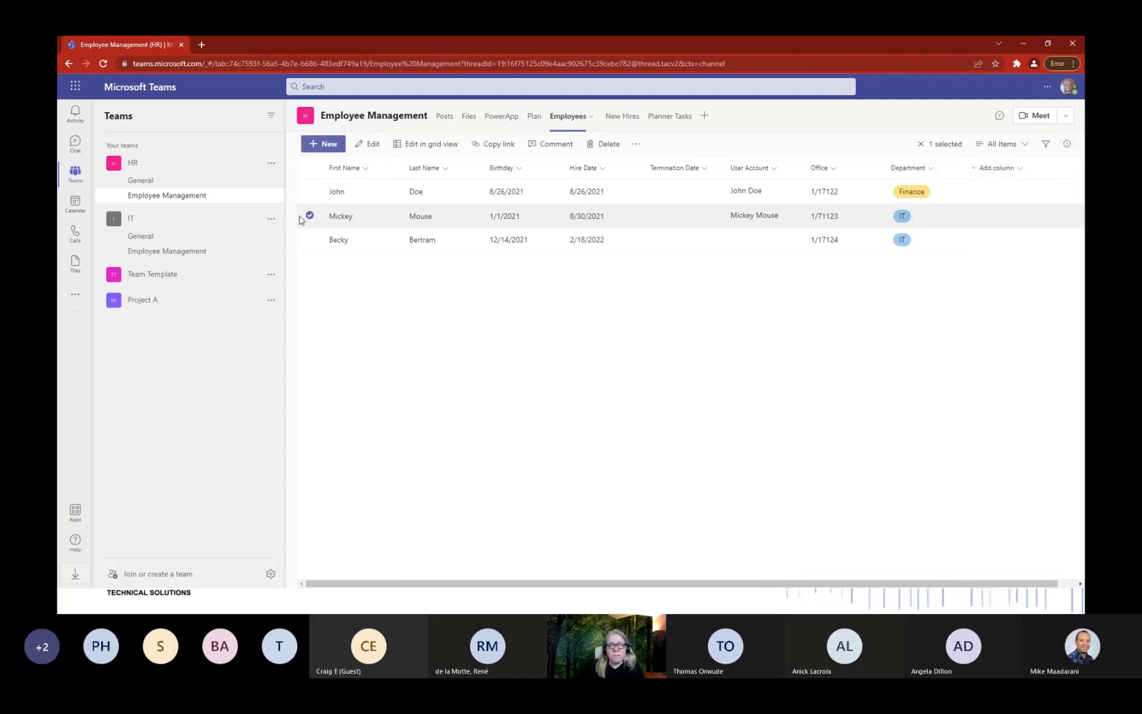
click(309, 215)
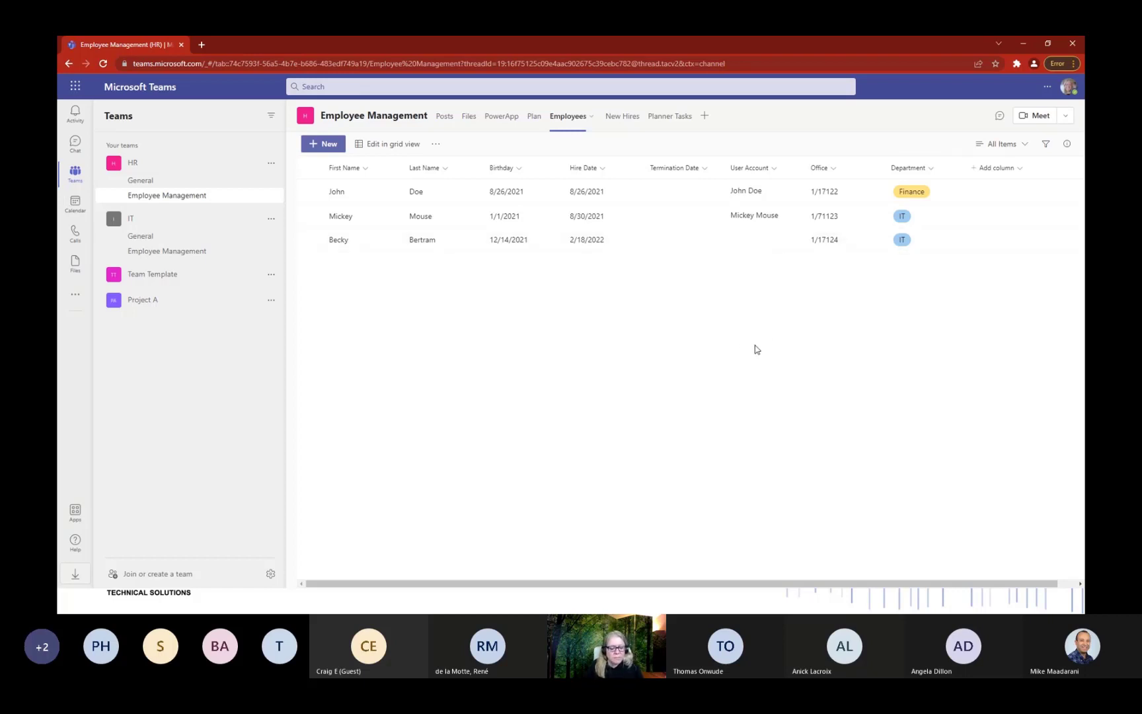
Switch to Power Automate and open the latest Employee Created or Modified run.
key(alt+Tab)
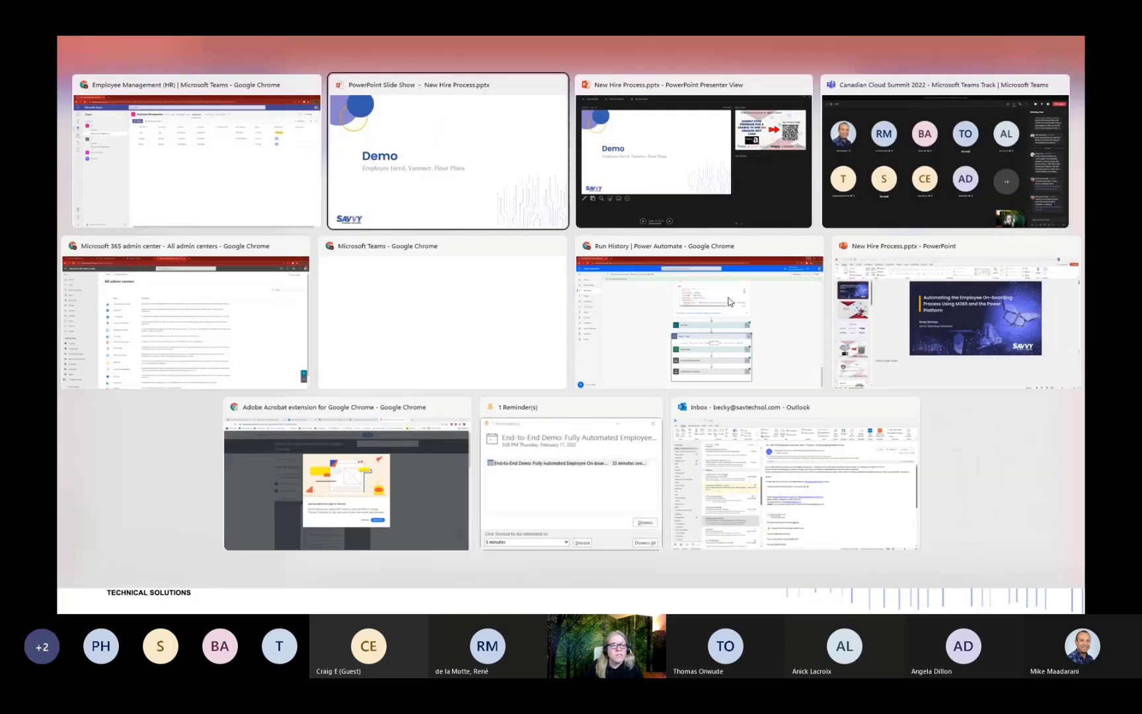
click(668, 327)
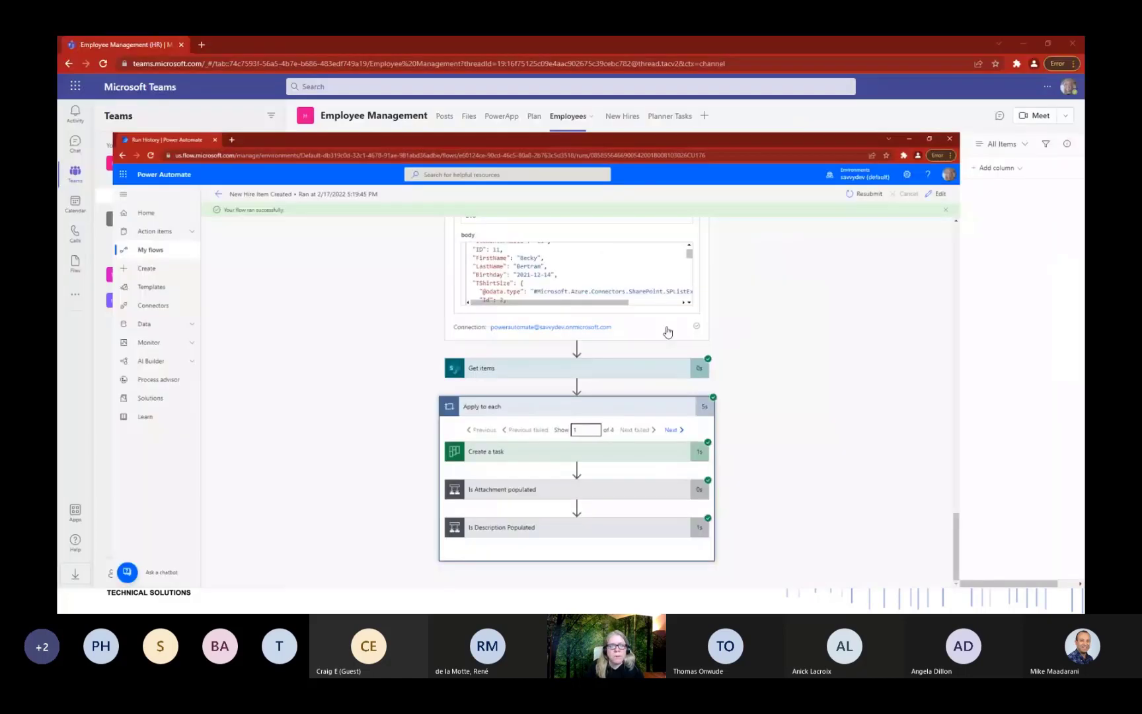
click(185, 111)
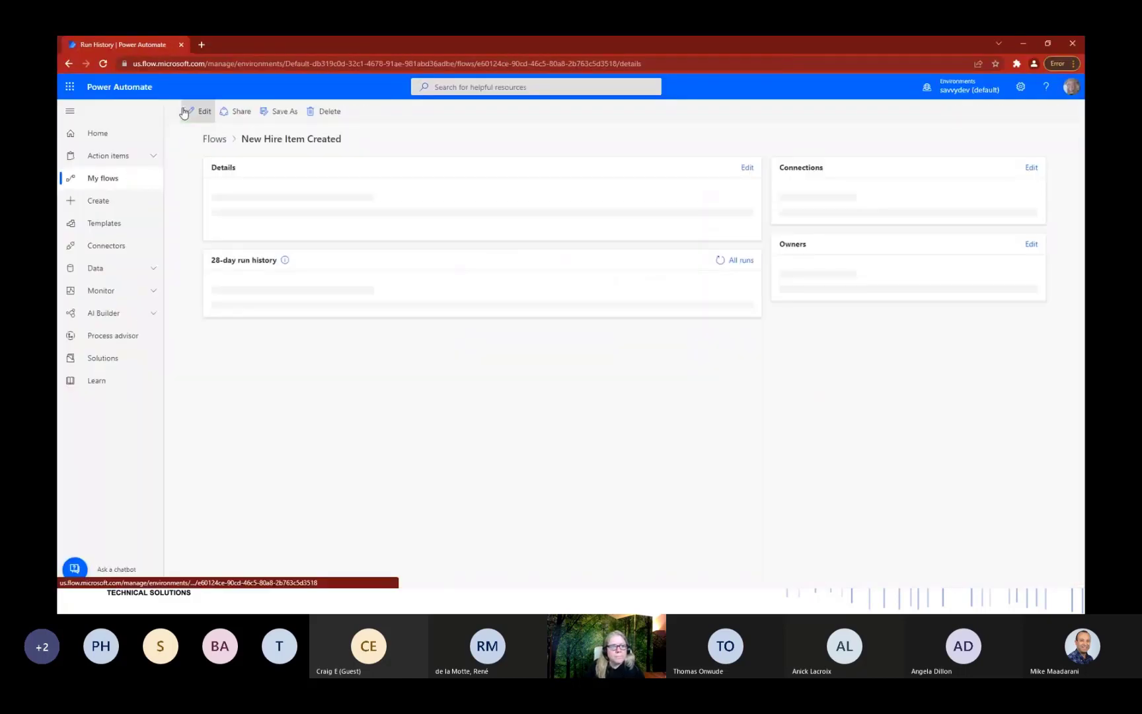
click(215, 140)
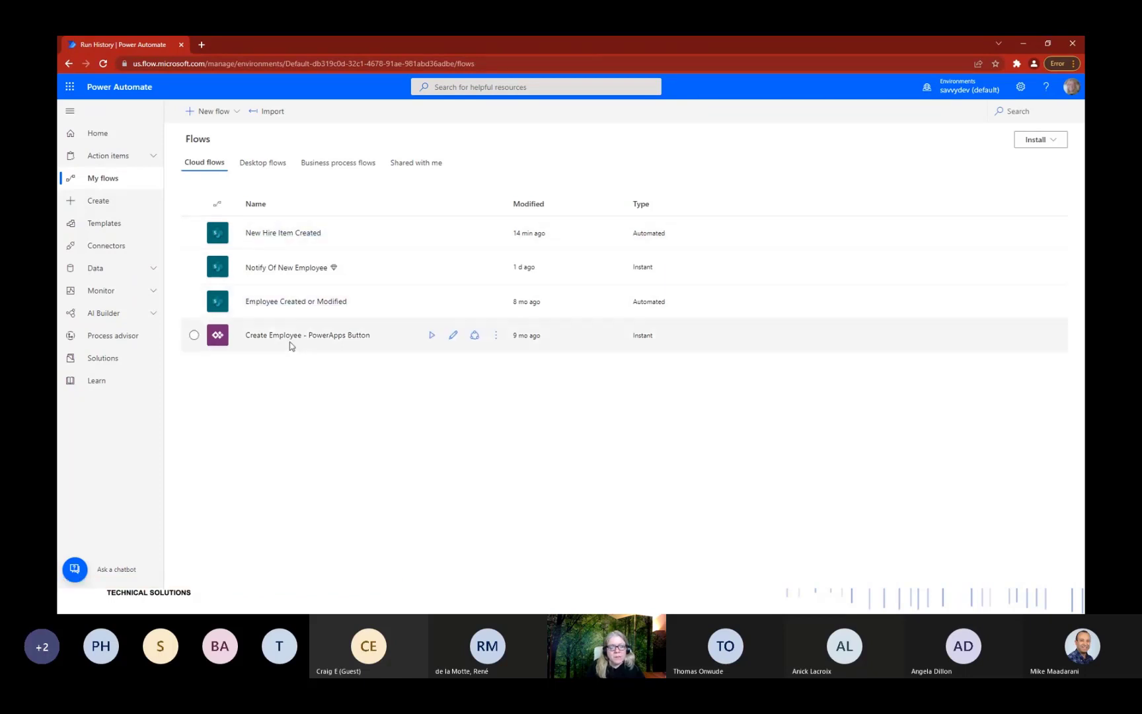
click(289, 300)
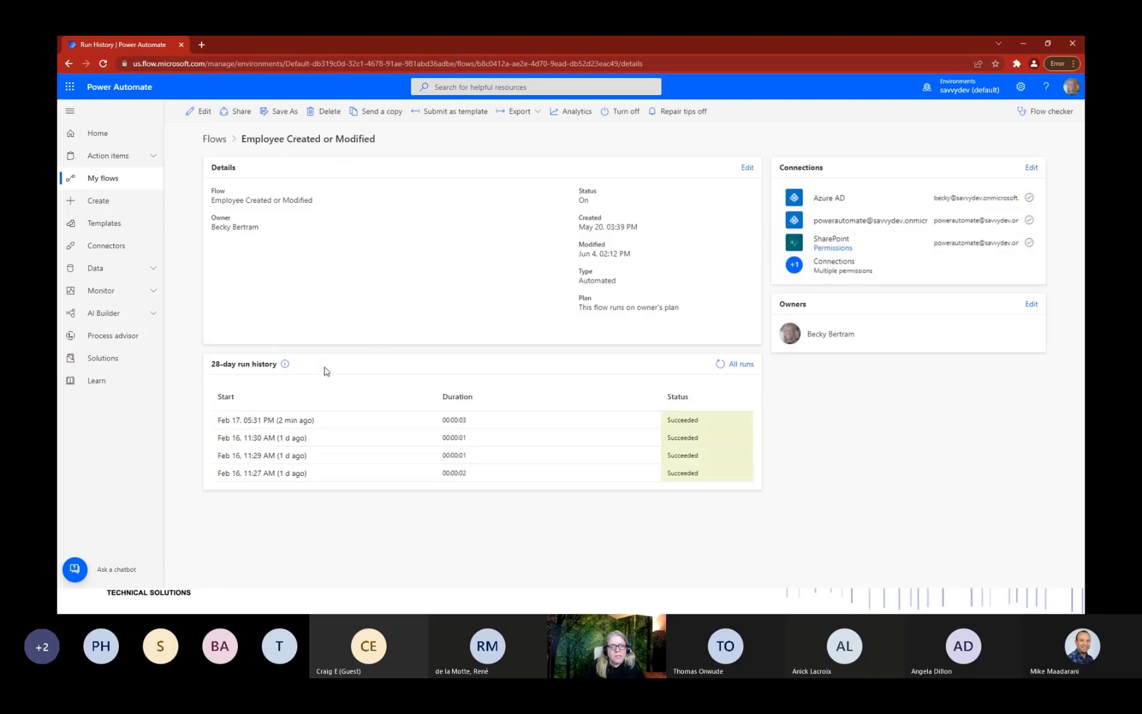
click(284, 427)
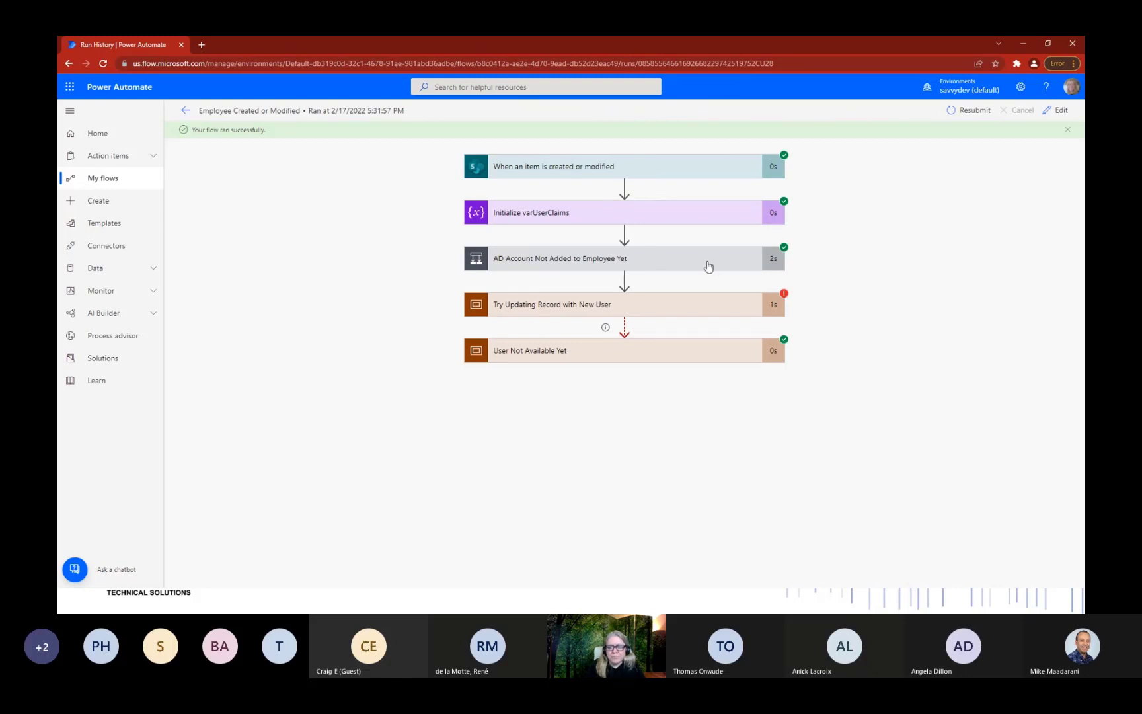
Expand the AD-account condition branches, Switch, Case IT and Add user to group results.
click(669, 266)
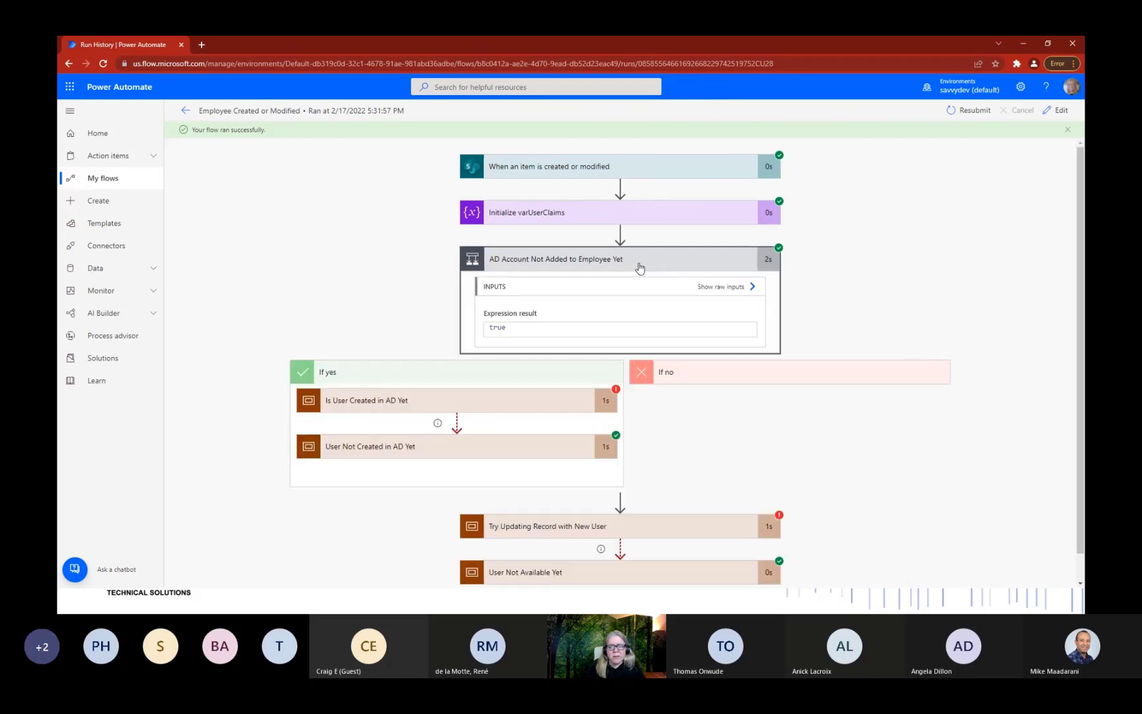
scroll(638, 264, down, 1)
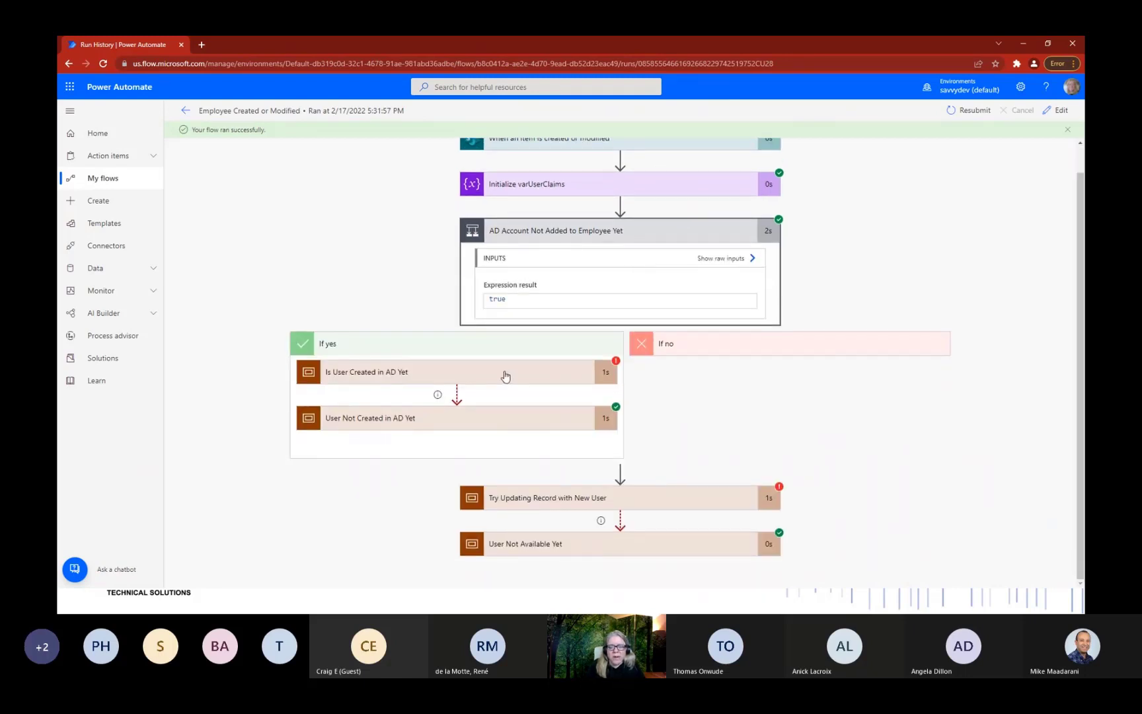
click(505, 376)
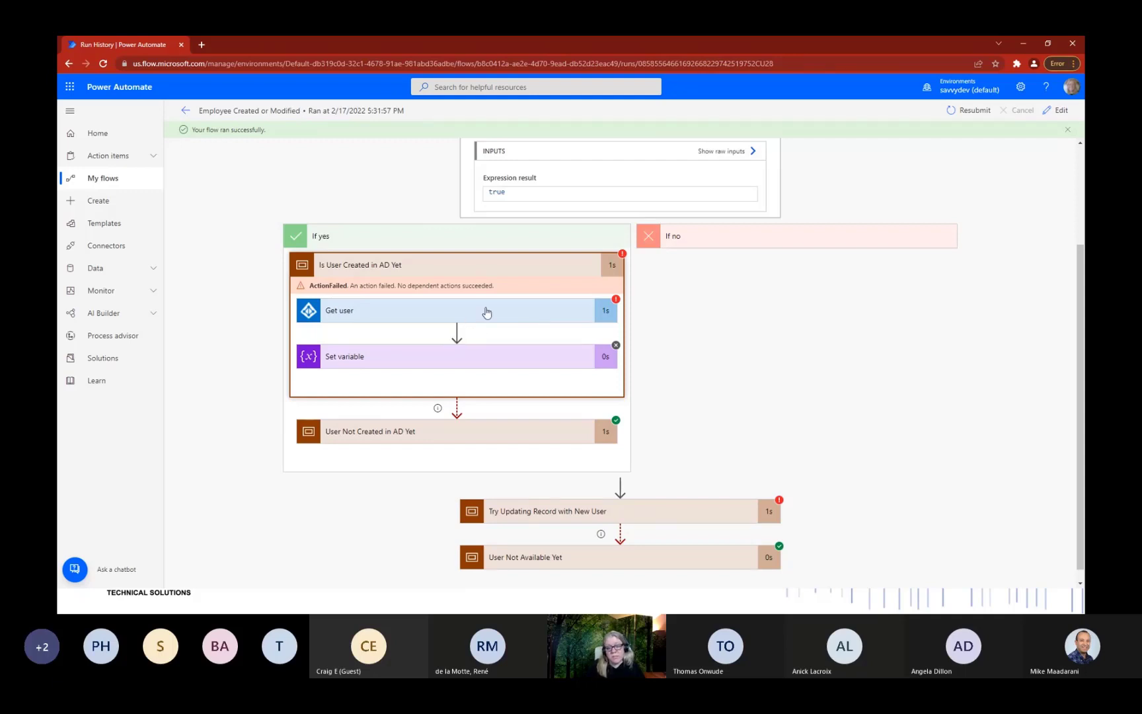
click(502, 431)
scroll(496, 308, down, 2)
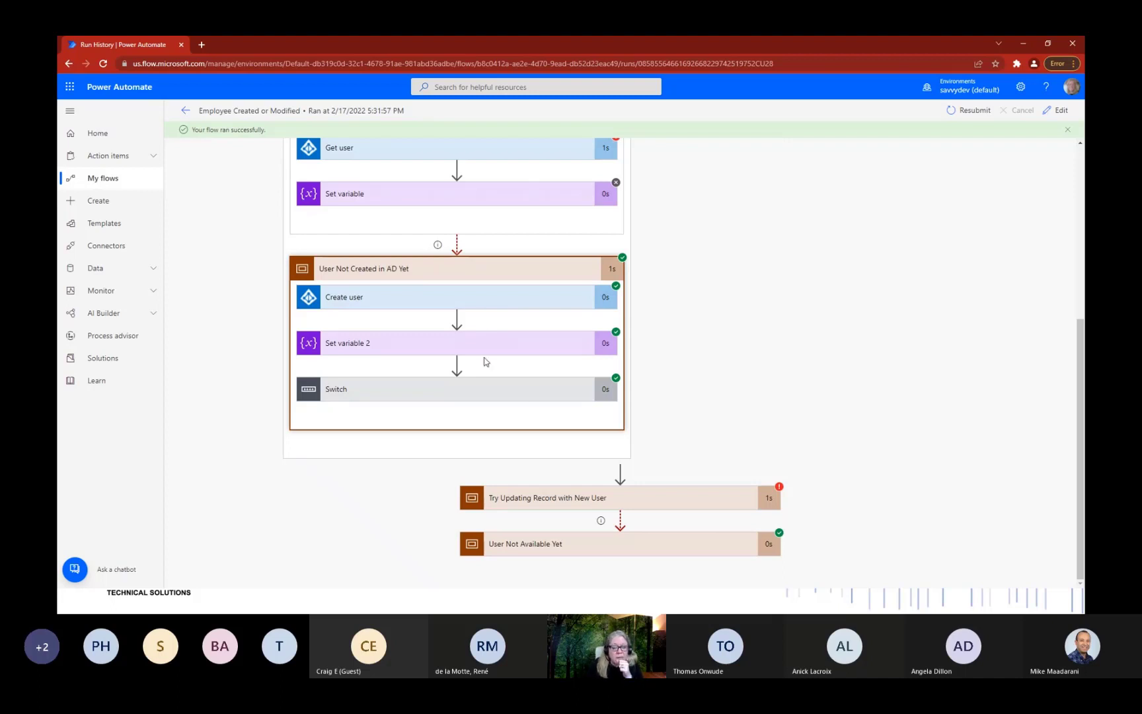
click(457, 397)
scroll(471, 311, down, 2)
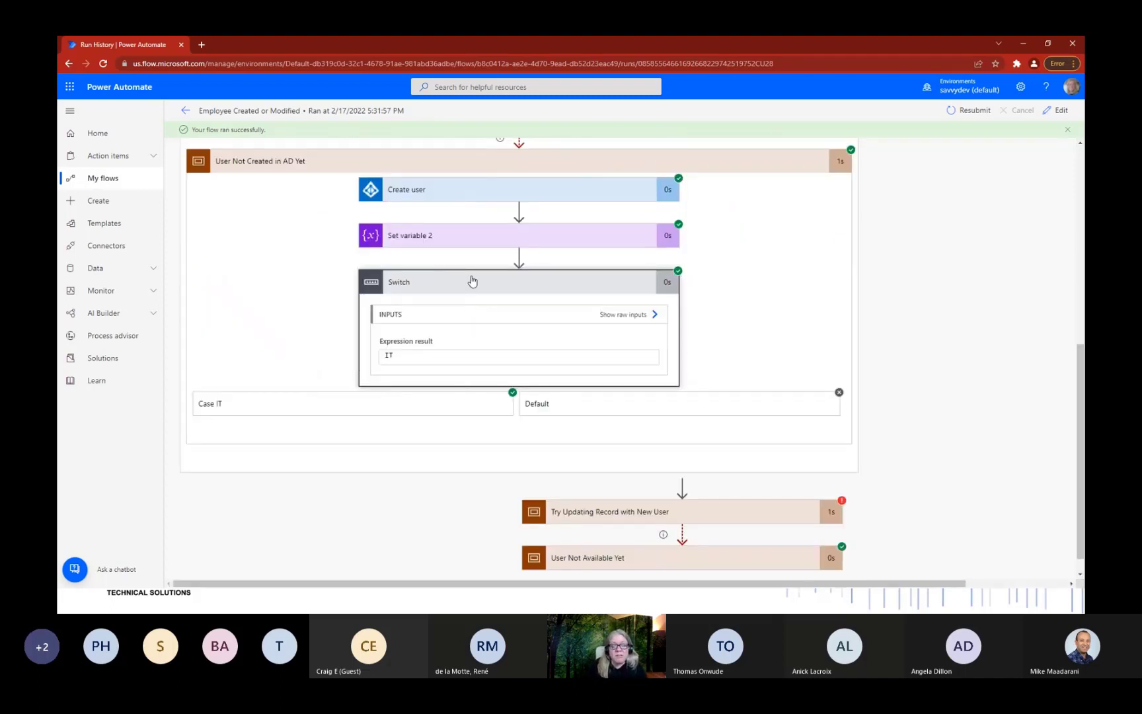
click(380, 409)
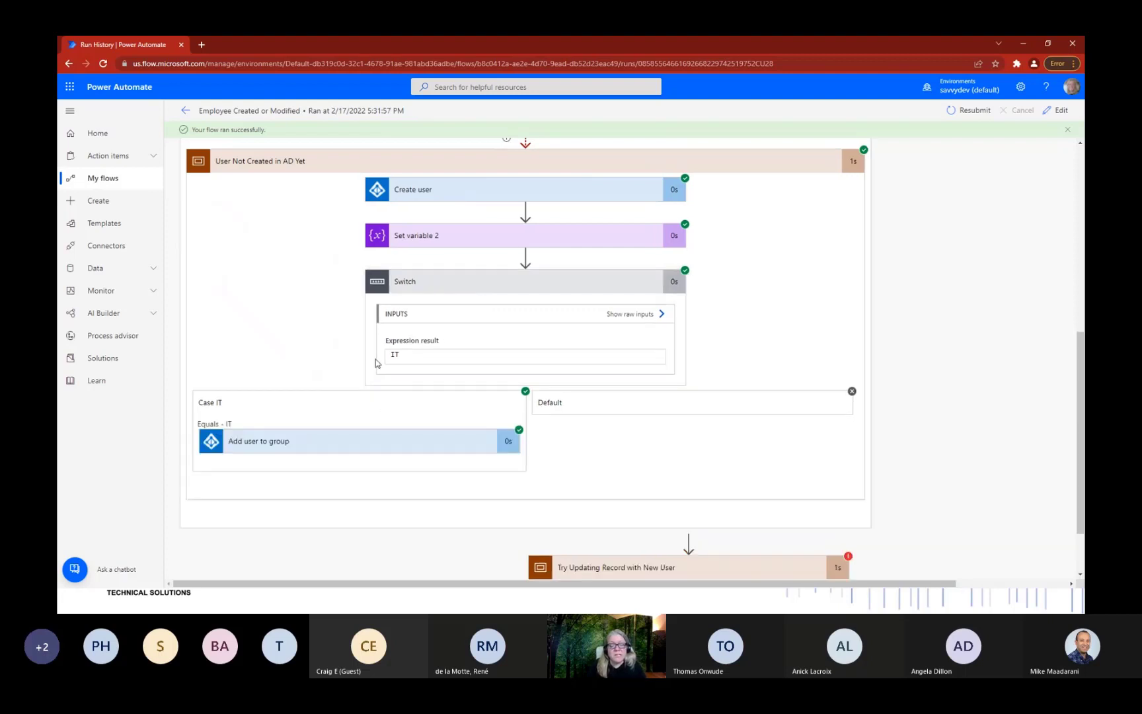
click(341, 448)
scroll(362, 305, down, 2)
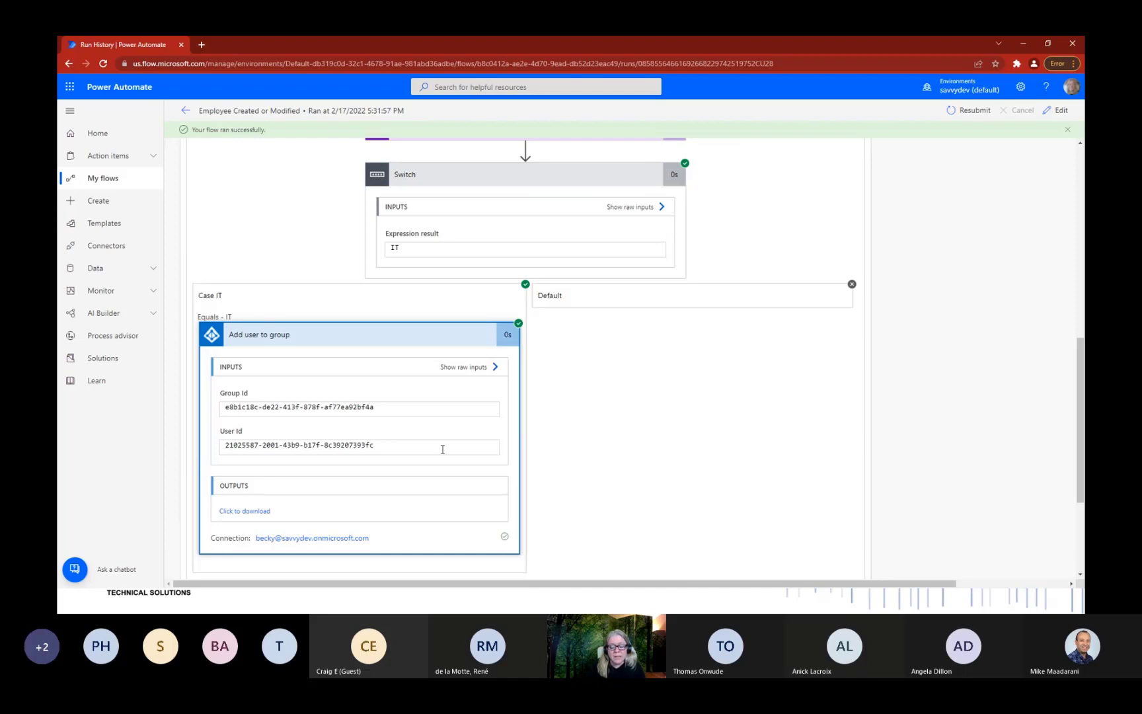
scroll(675, 441, down, 3)
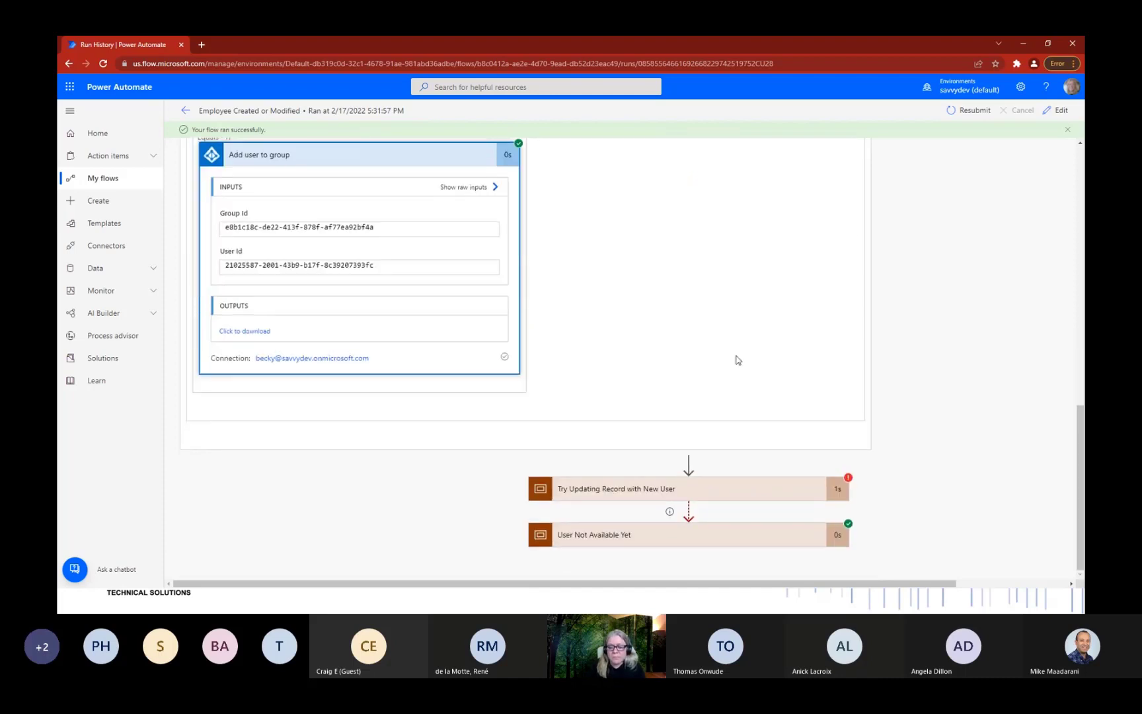
Read the failed Update item's BadRequest error about the user address not being found.
click(691, 490)
scroll(700, 489, down, 1)
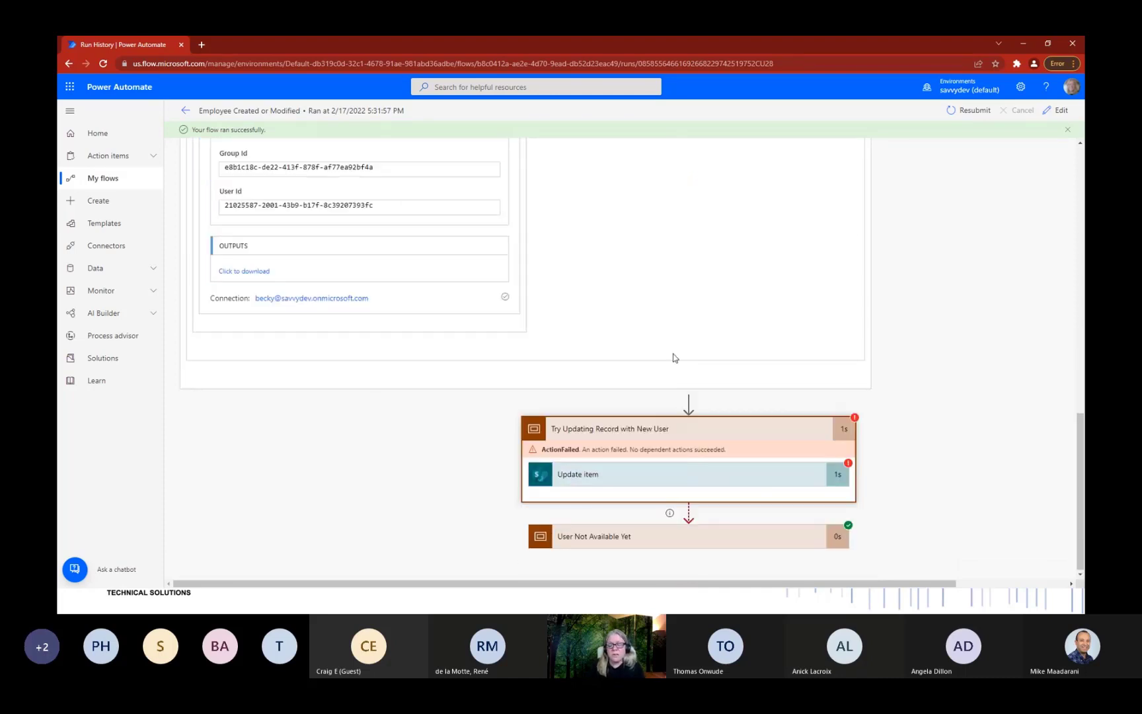
click(721, 474)
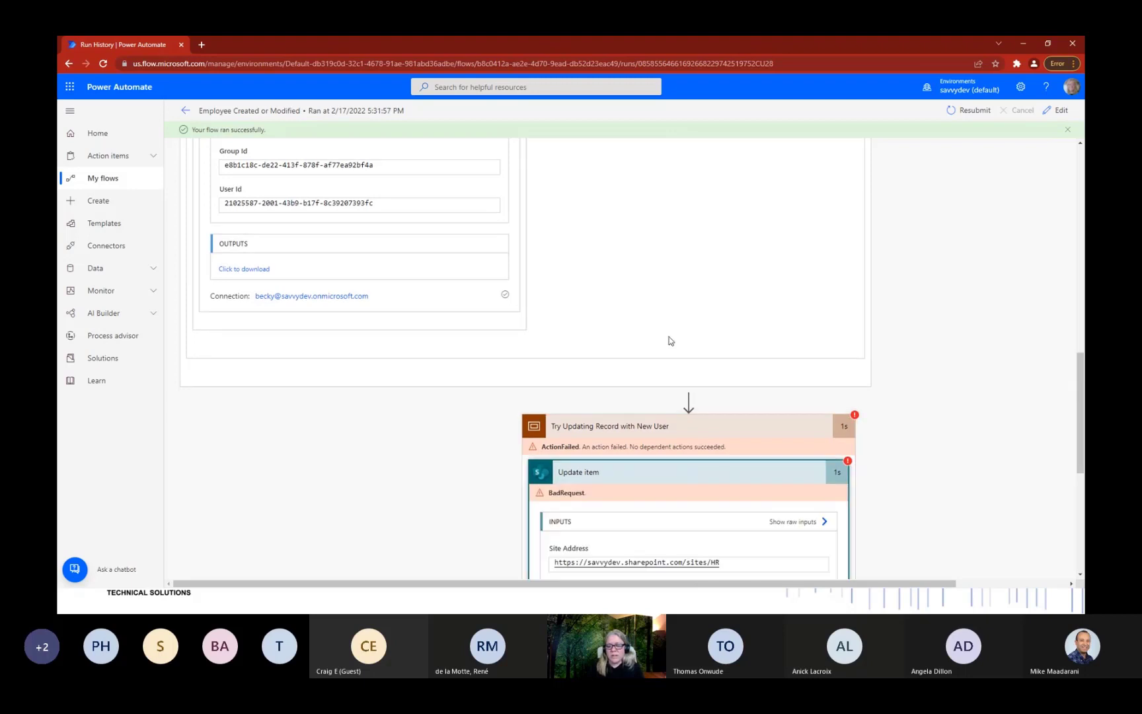
scroll(669, 336, down, 3)
scroll(689, 345, down, 3)
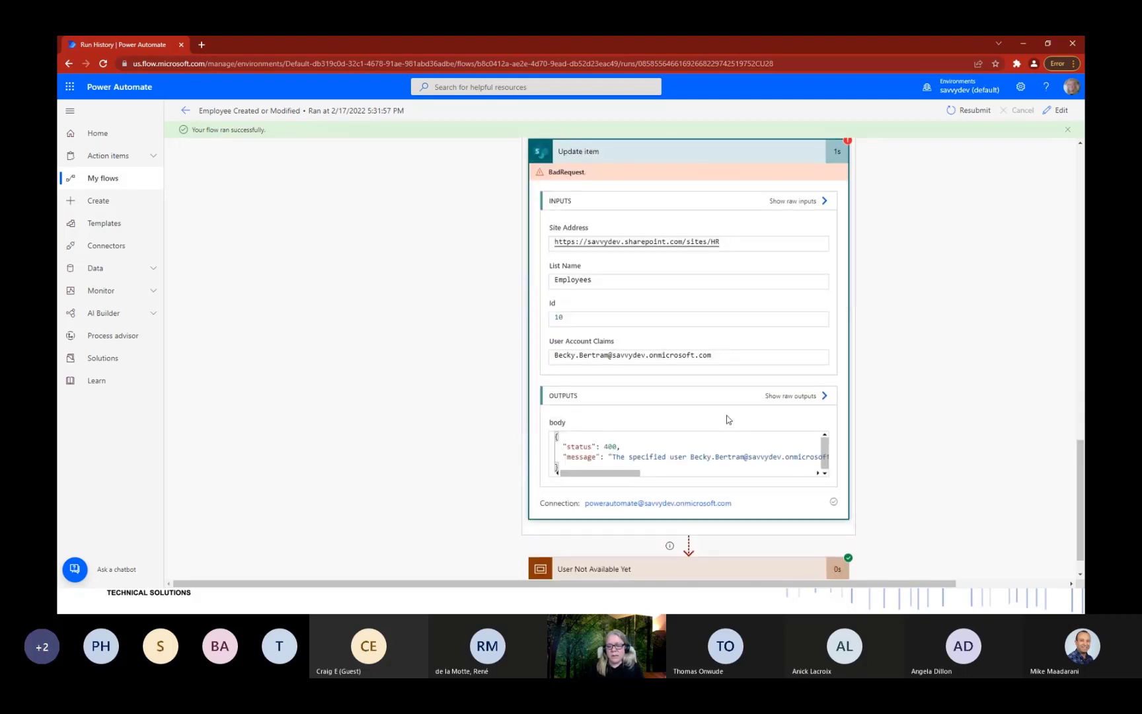
mouse_move(619, 472)
mouse_down()
mouse_move(680, 477)
mouse_move(620, 475)
mouse_up()
drag(690, 456, 801, 457)
click(649, 475)
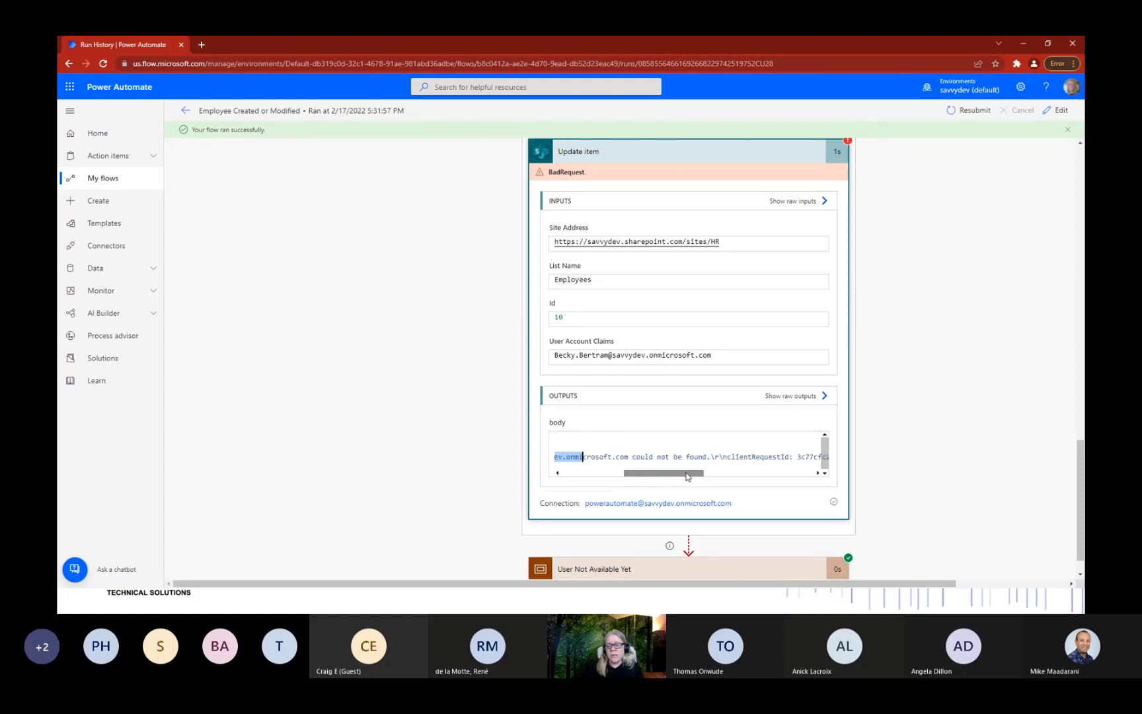
scroll(939, 475, up, 1)
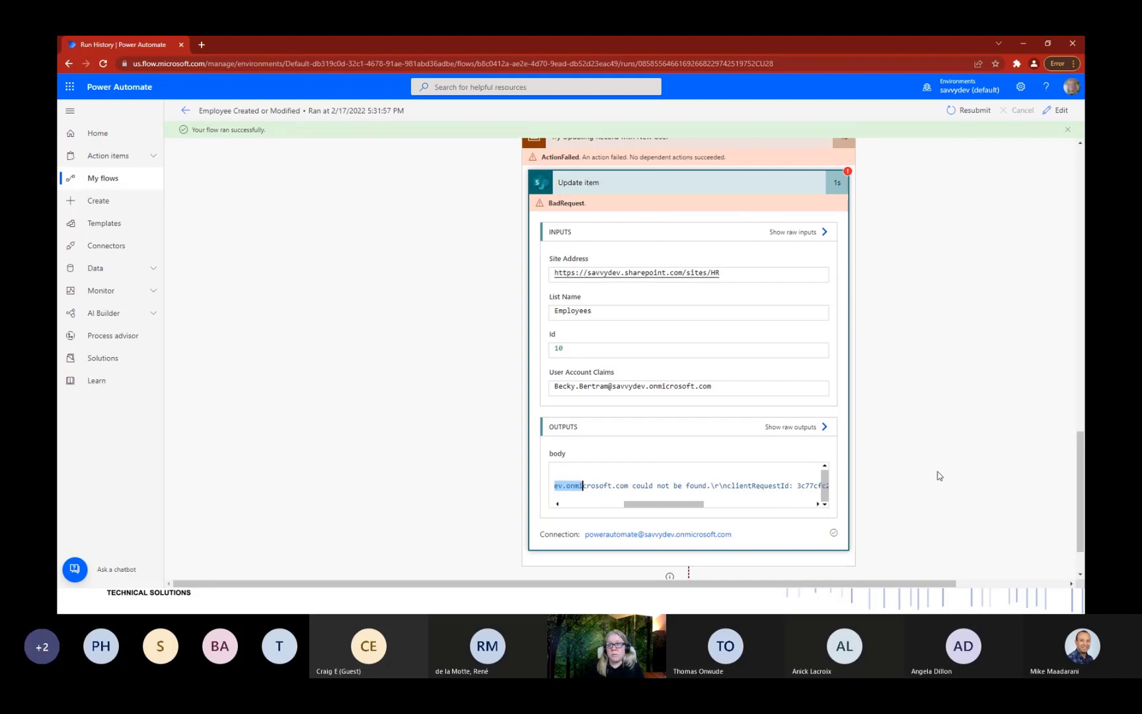
scroll(939, 475, up, 4)
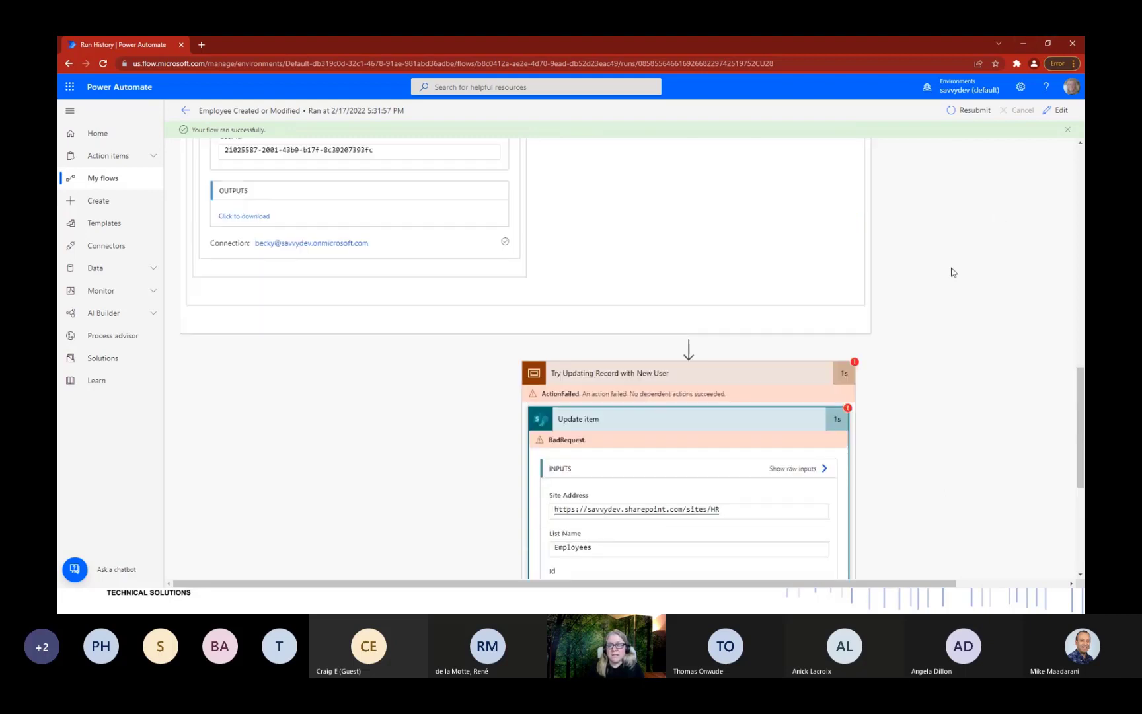
scroll(953, 273, up, 15)
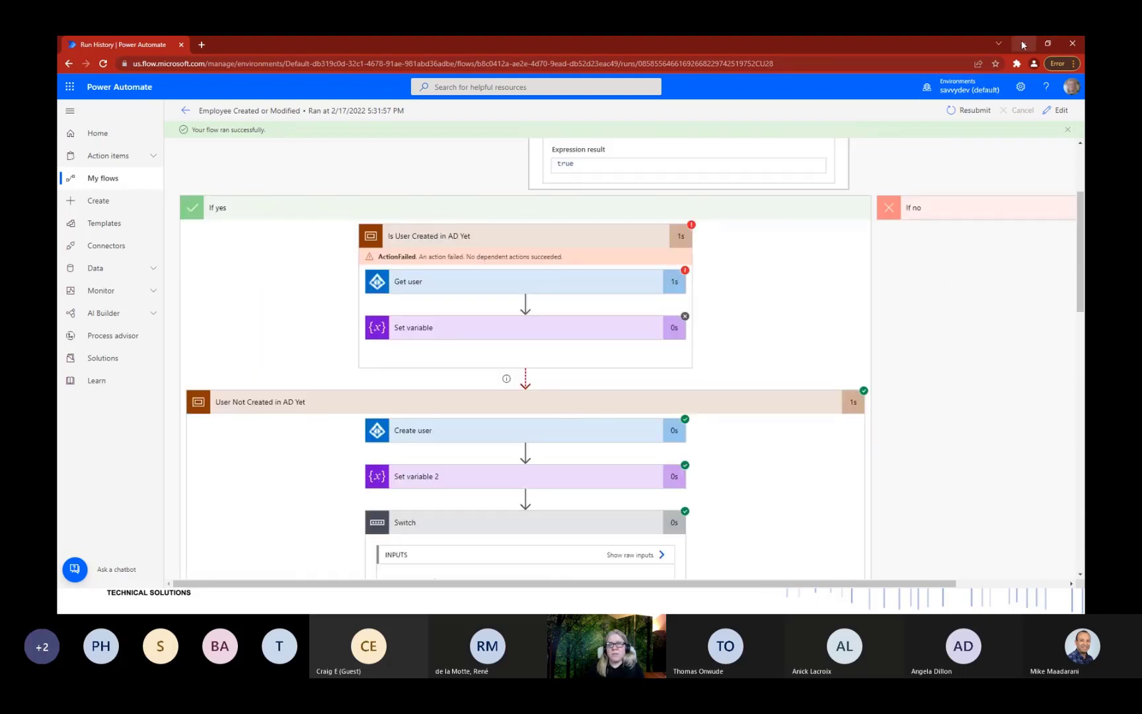
Check the new hire's Employees details, whose User Account is still empty, then switch windows.
click(1022, 44)
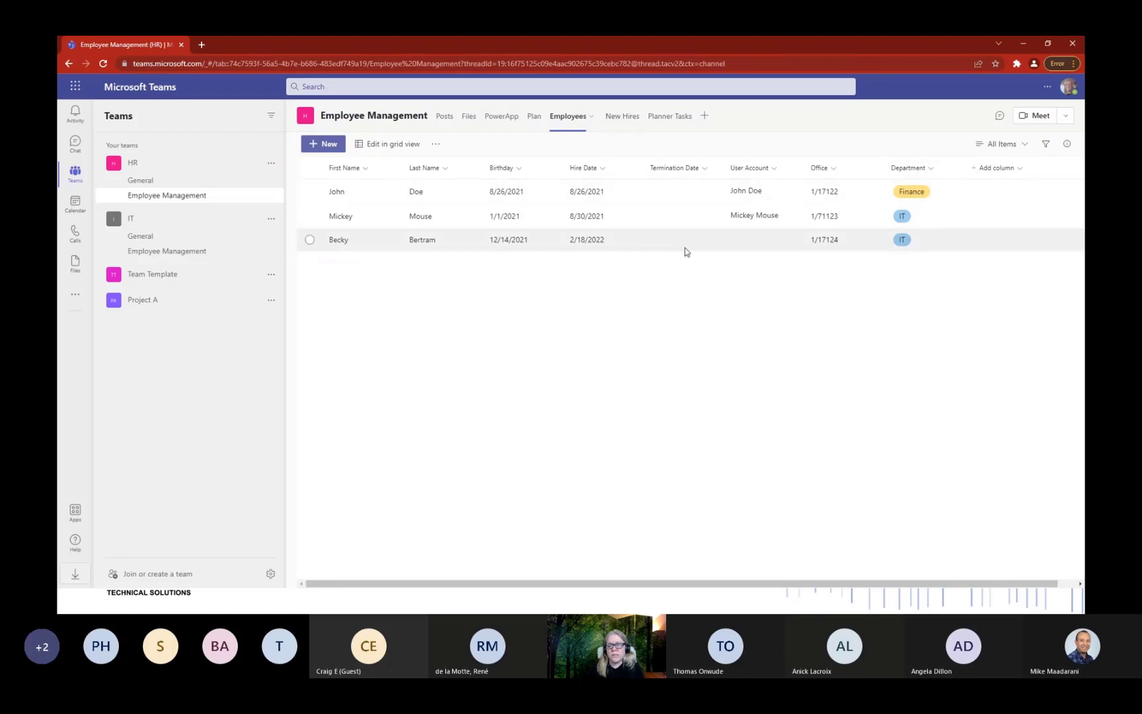
click(754, 240)
click(1066, 144)
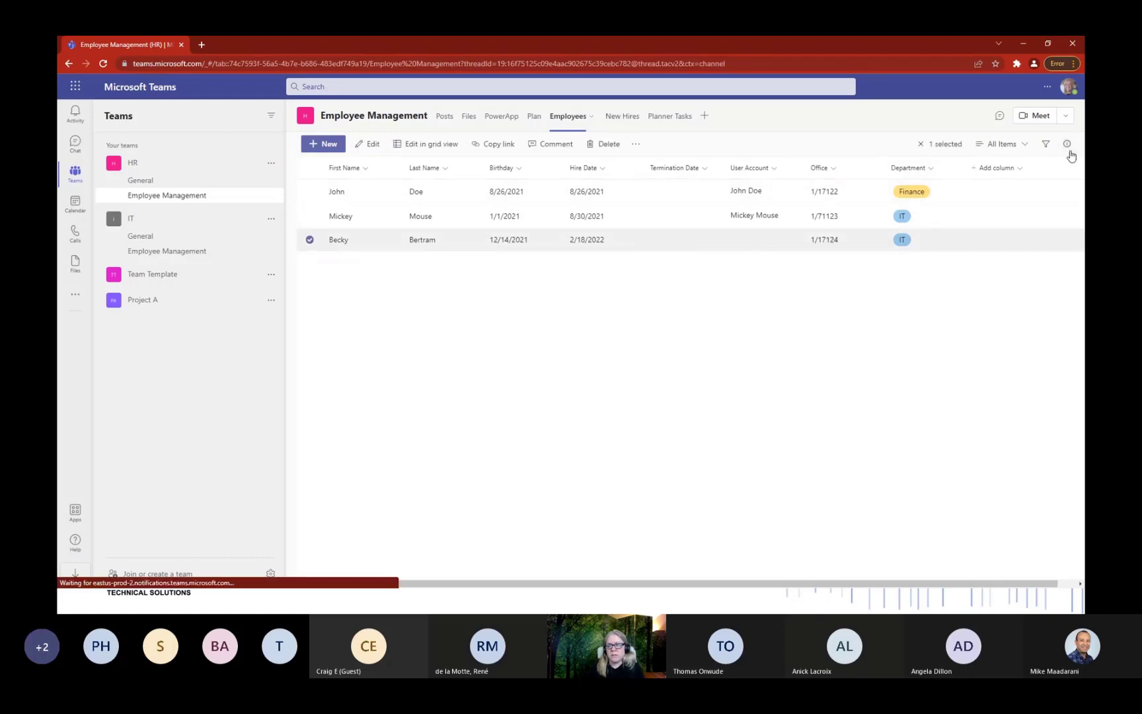
scroll(962, 425, down, 5)
scroll(978, 297, up, 4)
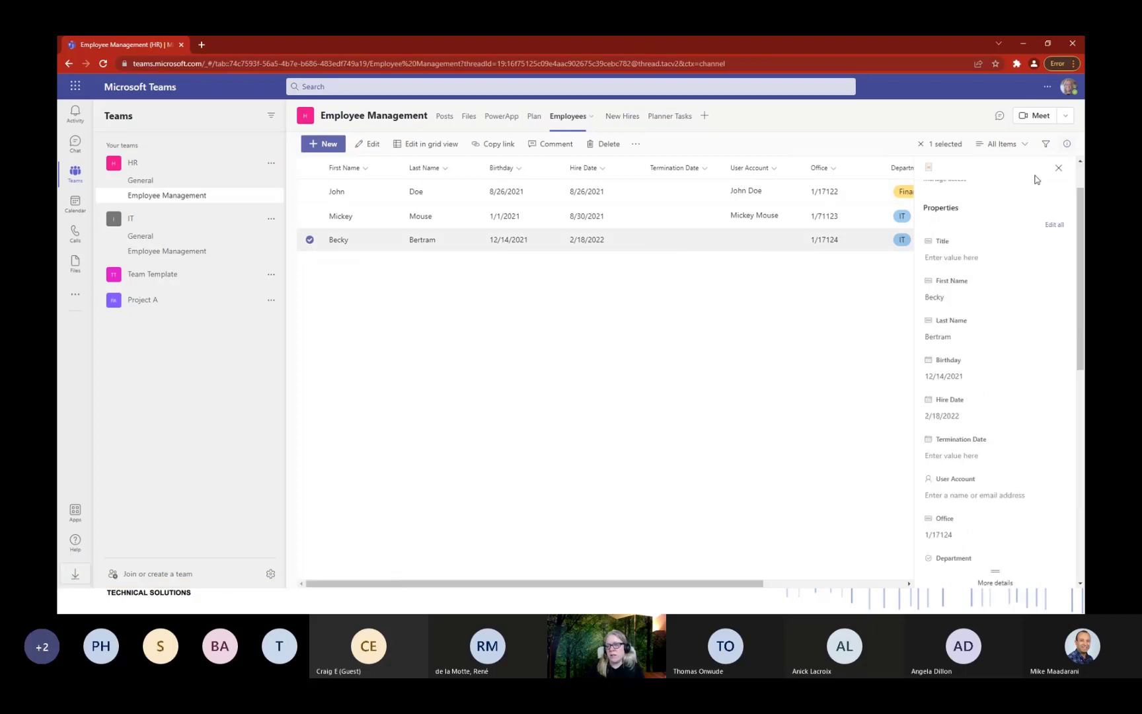
click(1058, 170)
click(309, 240)
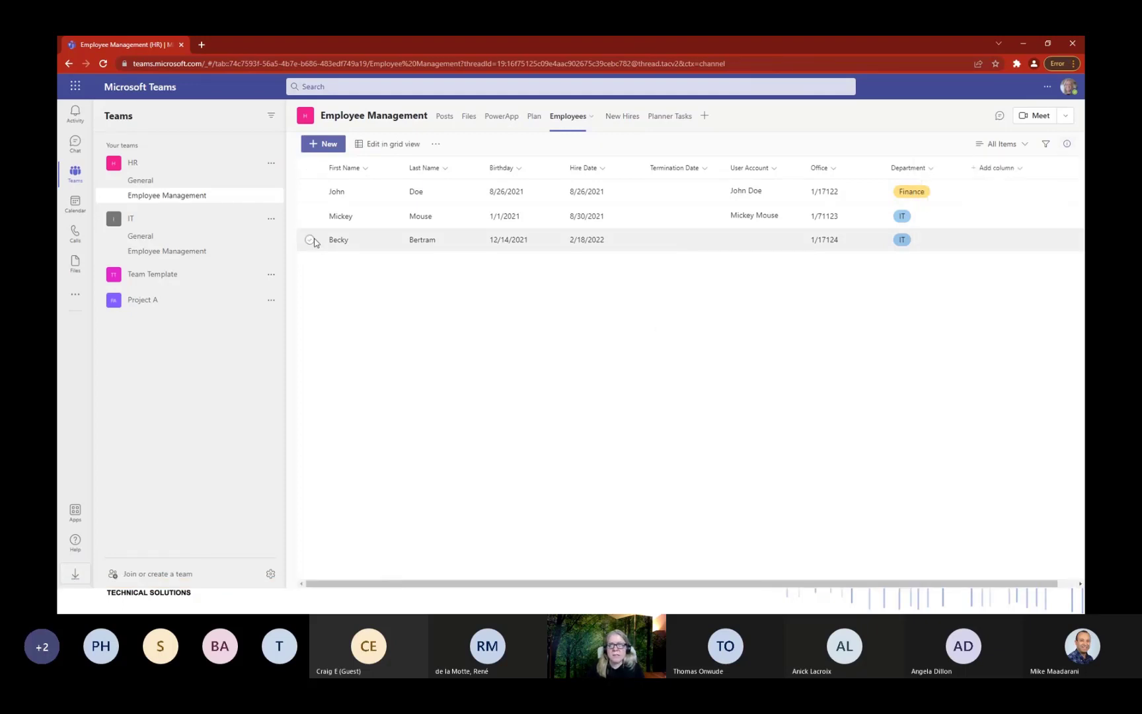
click(1024, 44)
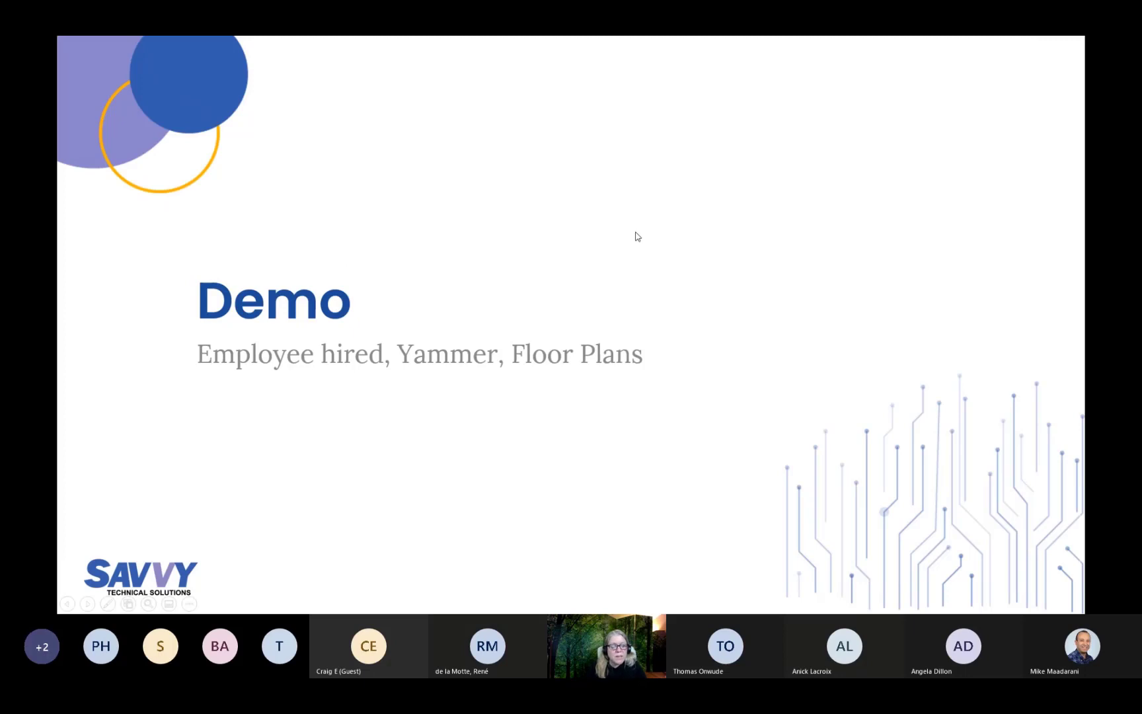
key(alt+Tab)
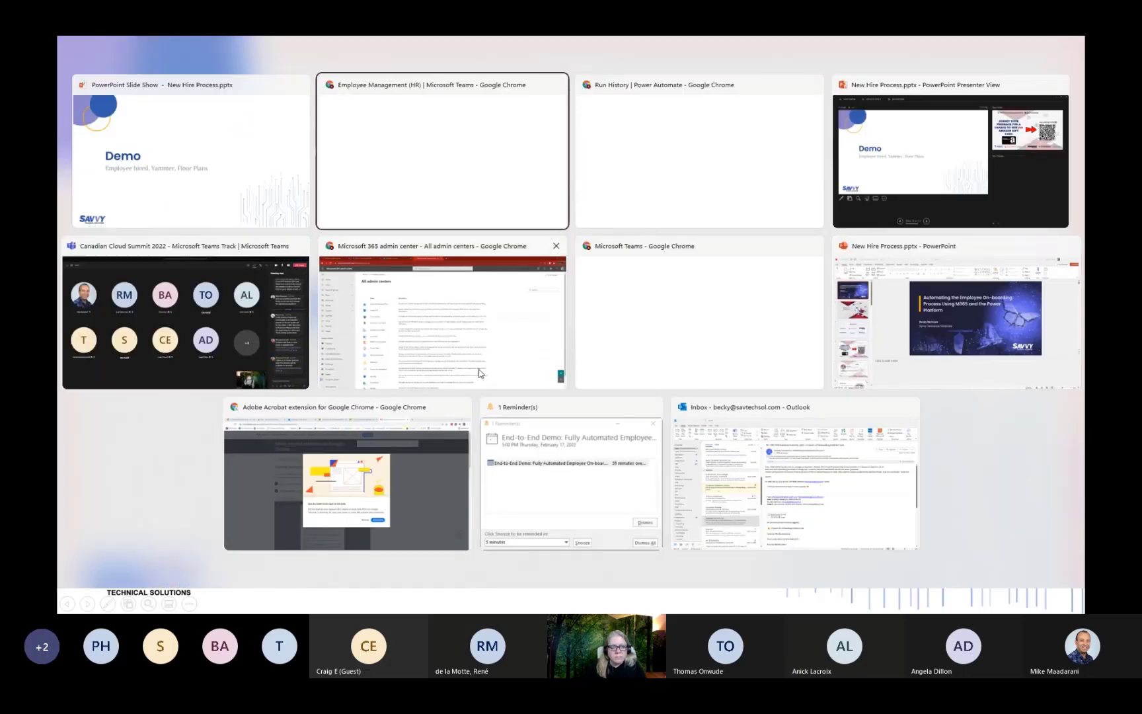
Refresh Azure Users, open the new user's profile and confirm membership in the IT group.
click(286, 129)
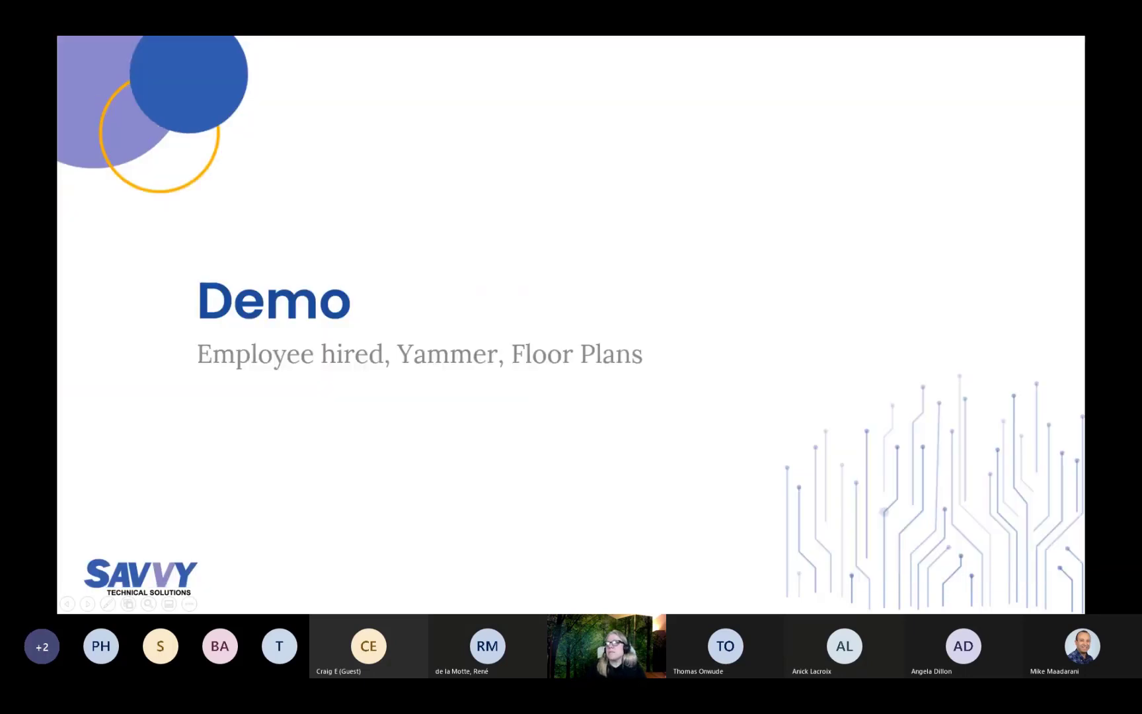
key(alt+Tab)
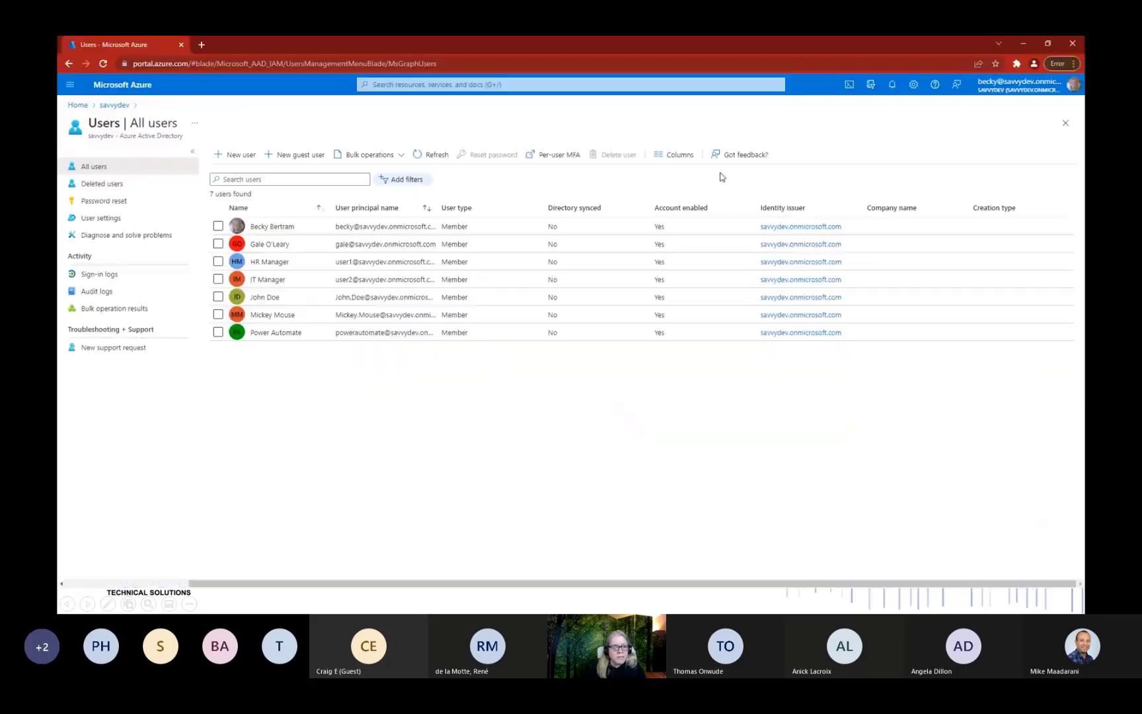
click(427, 156)
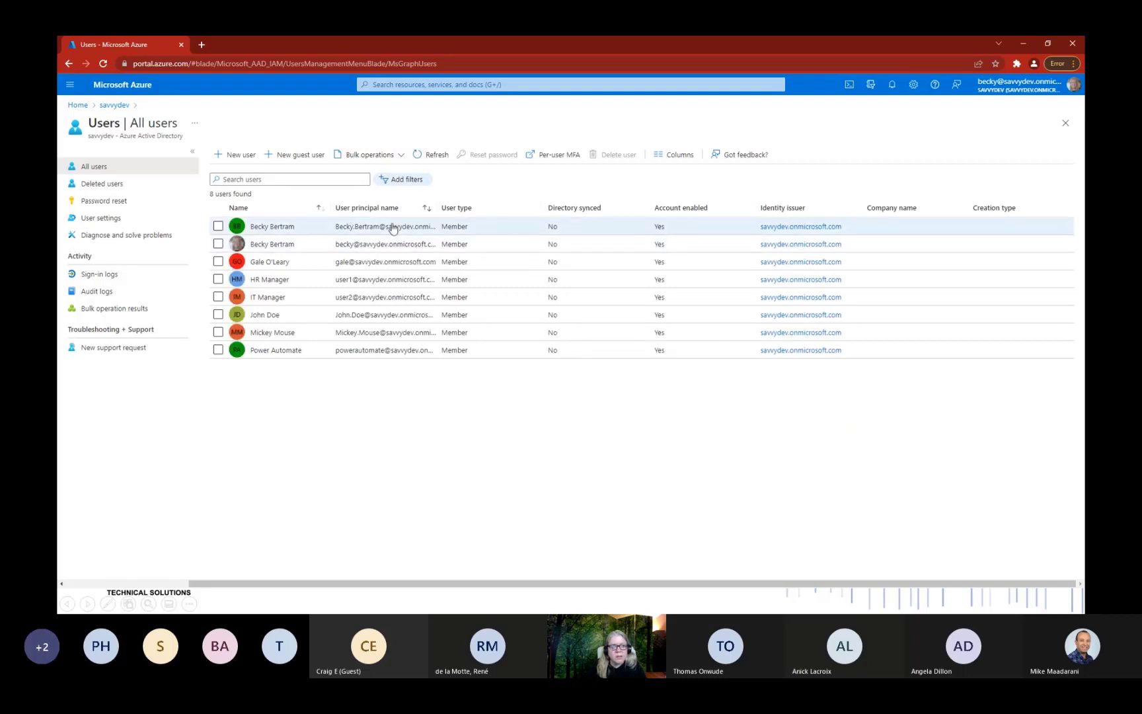
click(359, 231)
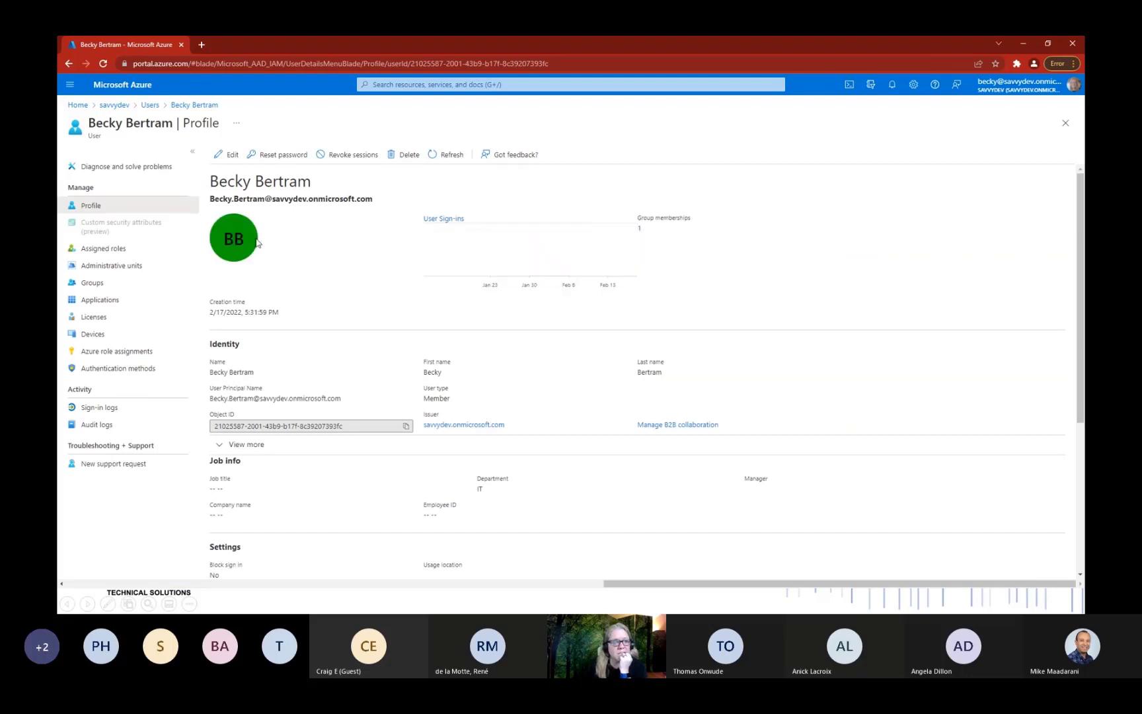
click(112, 282)
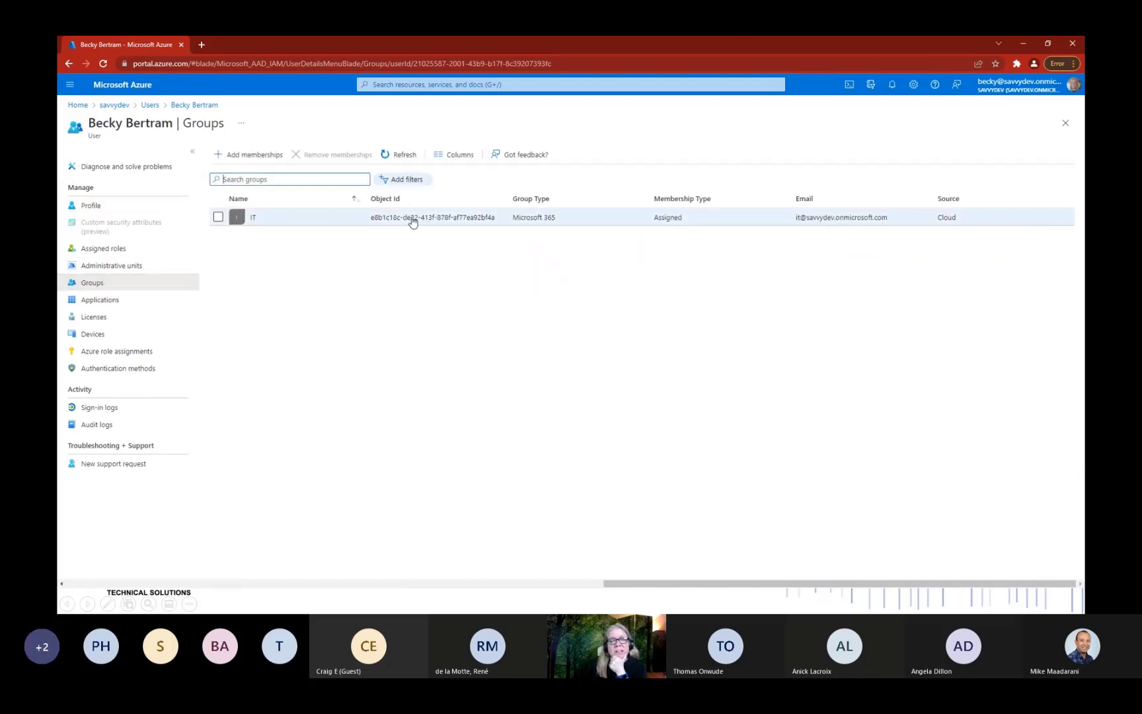
click(1023, 44)
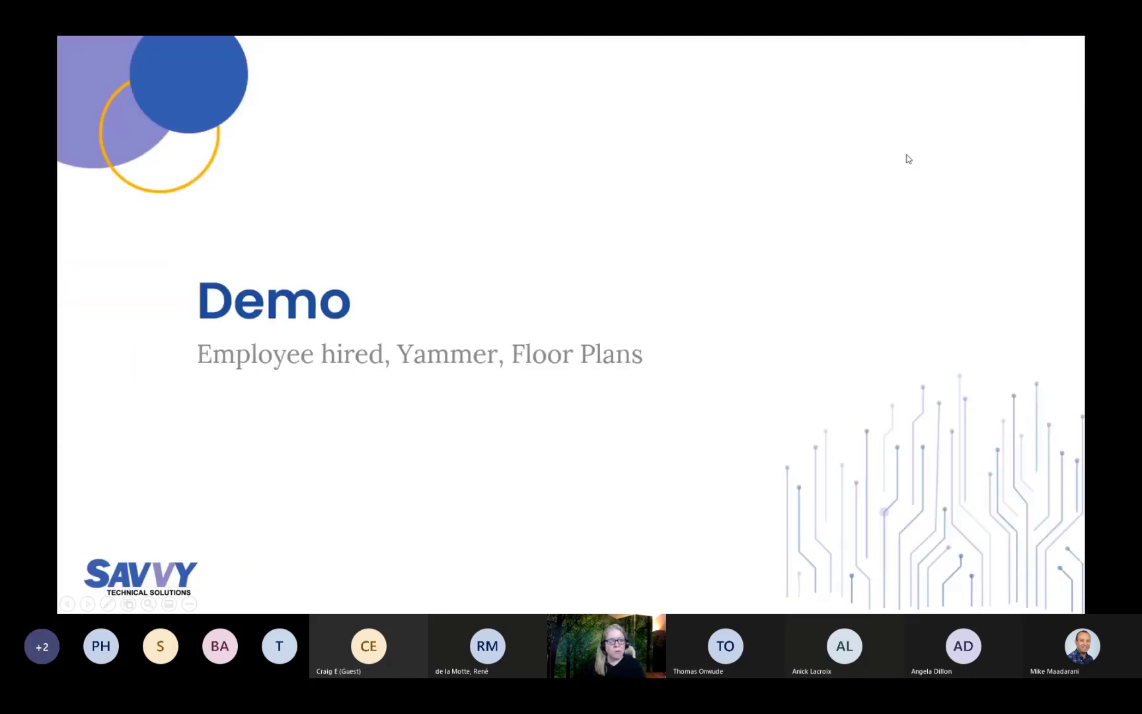
Back in Teams, open Manage team for IT and expand Members and guests.
key(alt+Tab)
key(alt+Tab)
key(alt+Tab)
key(alt+Tab)
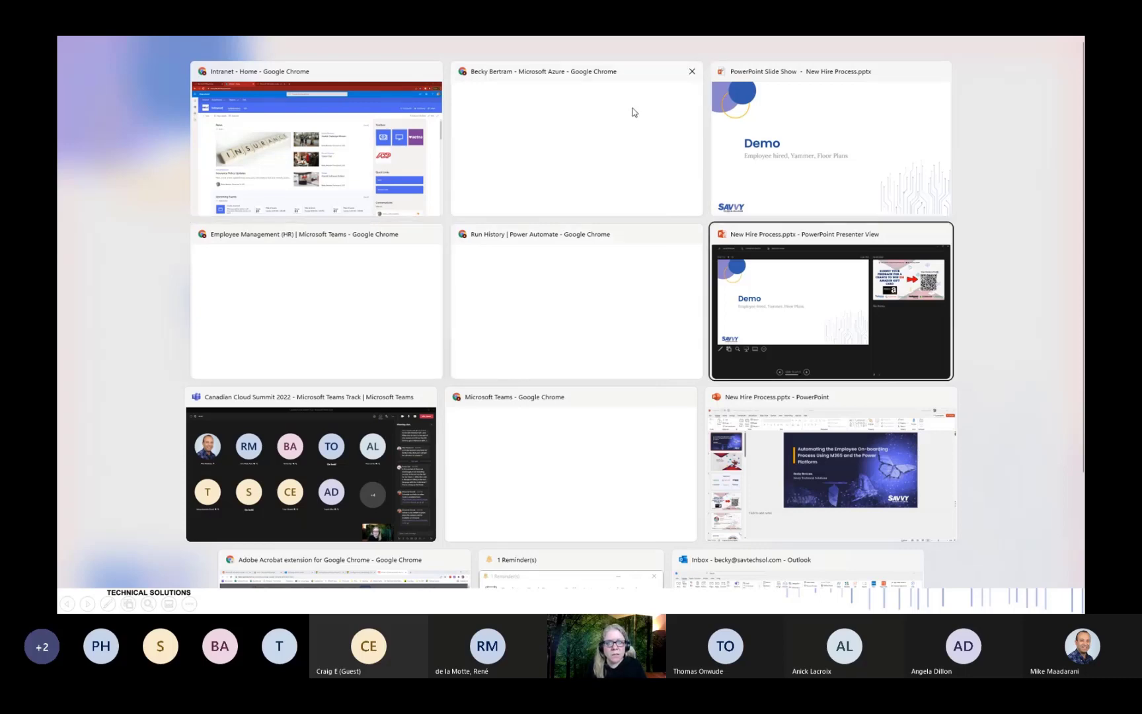
key(alt+Tab)
key(alt+Tab)
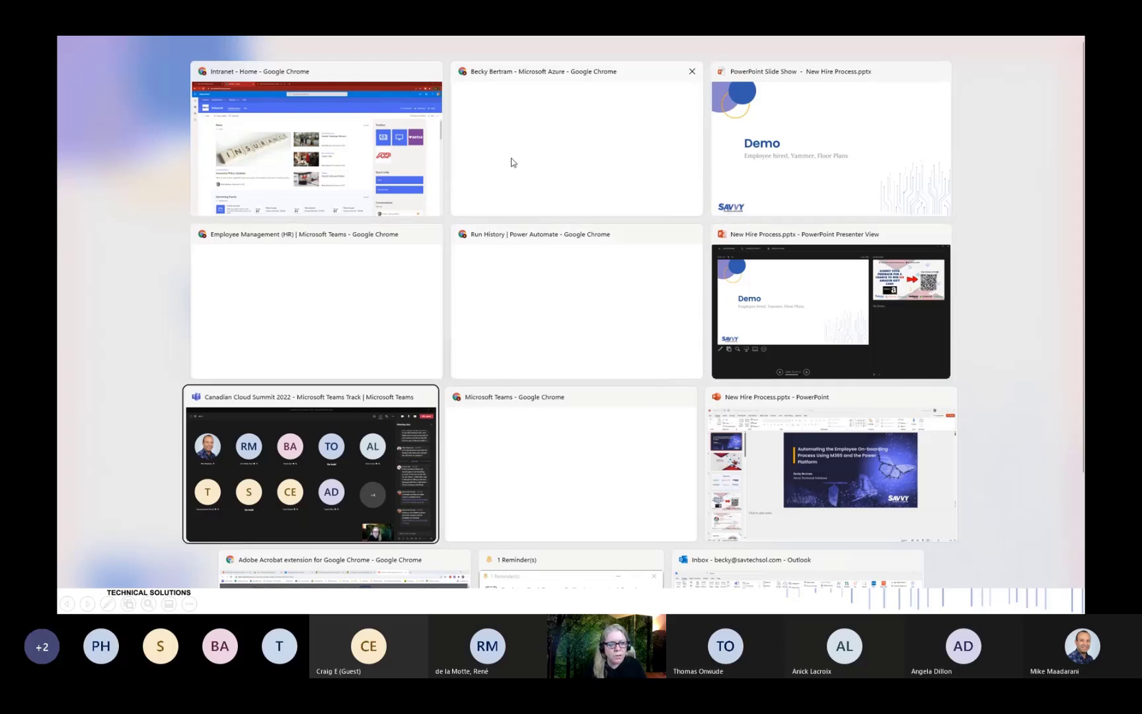
click(285, 343)
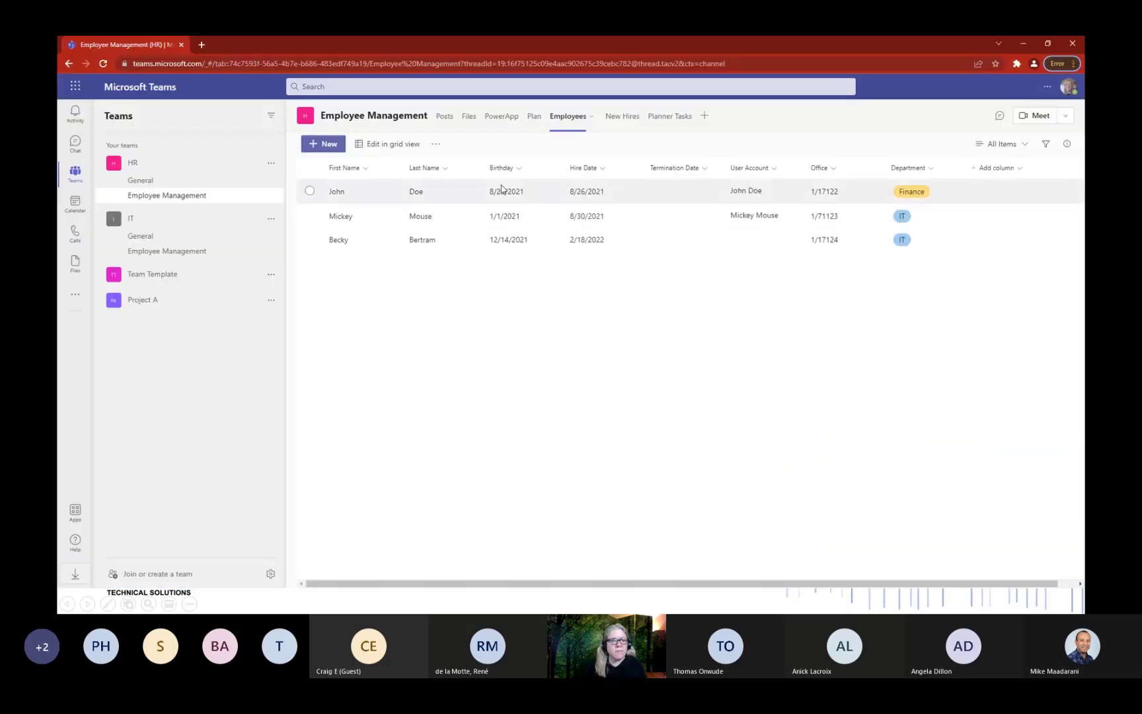
click(270, 219)
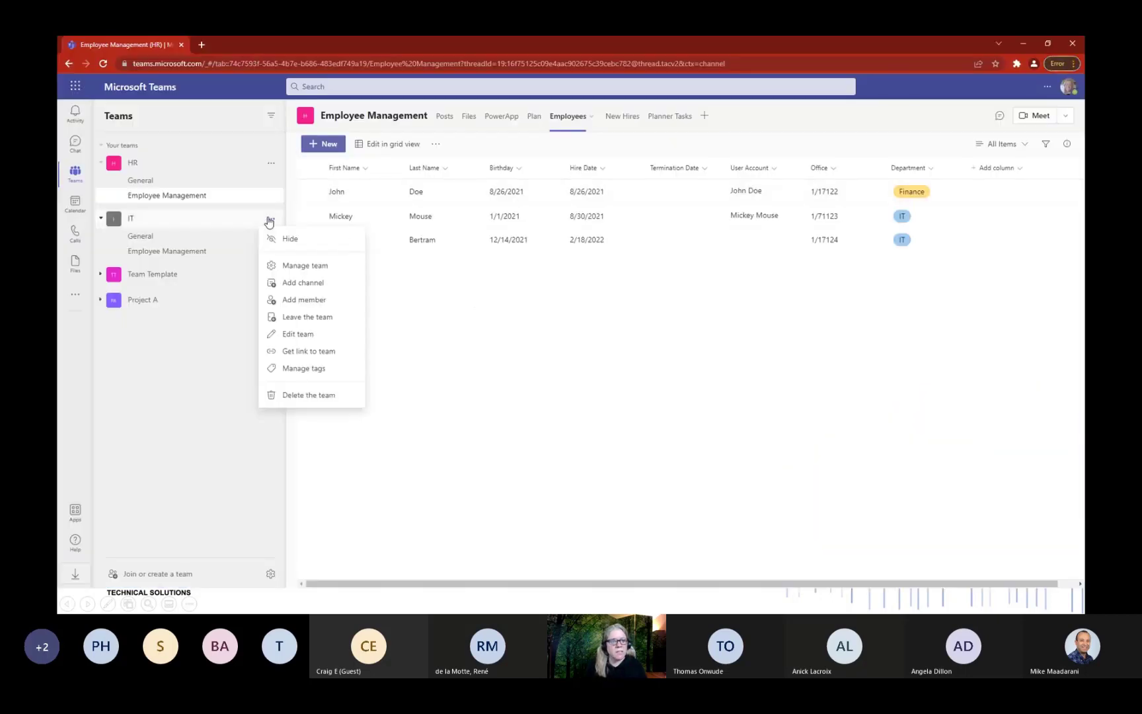
click(294, 266)
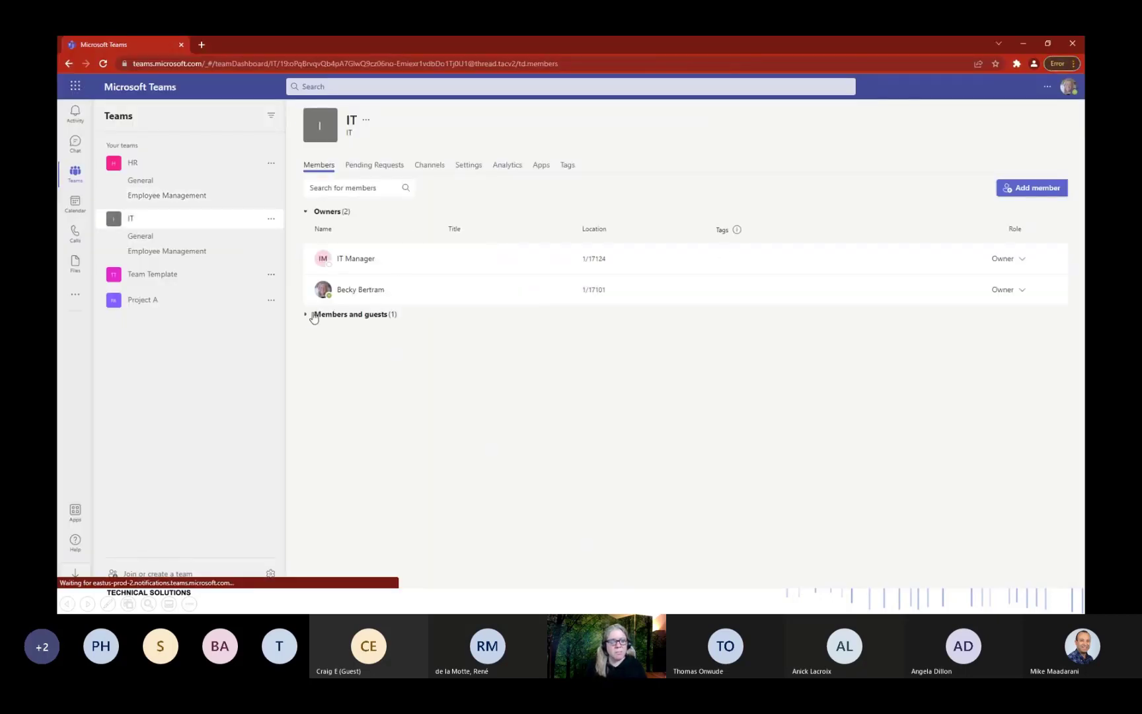
click(305, 318)
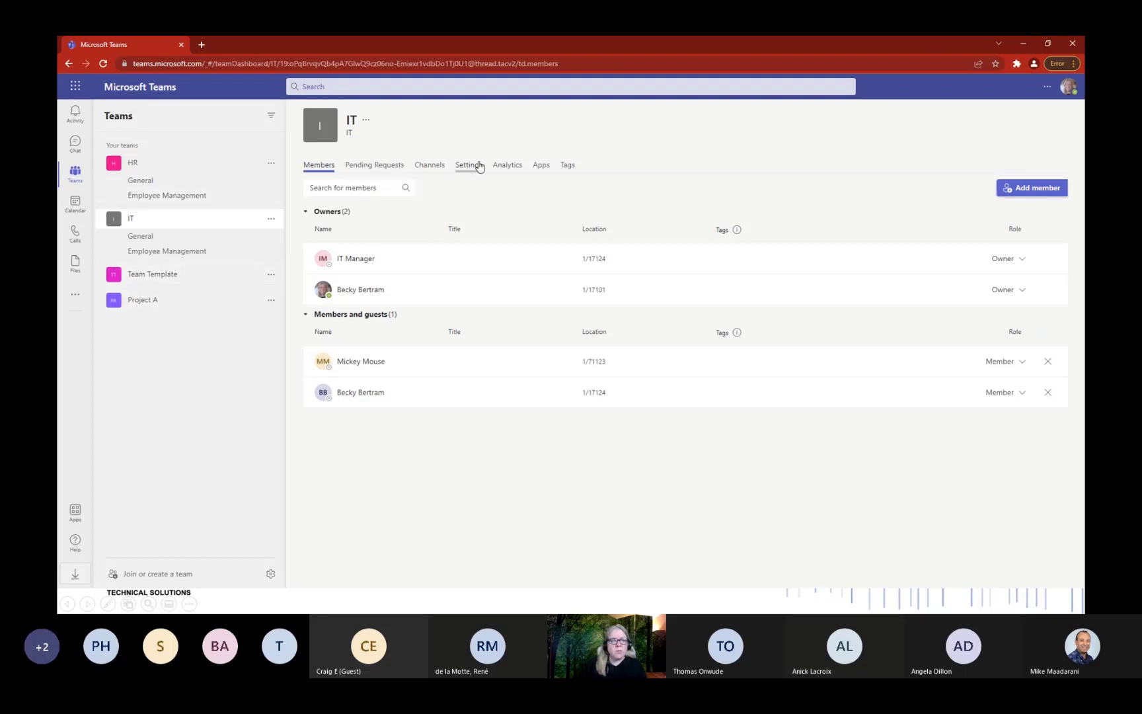
Open ChecklistTemplate.docx from the Employee Management channel files to view the Employee Name placeholder.
click(148, 255)
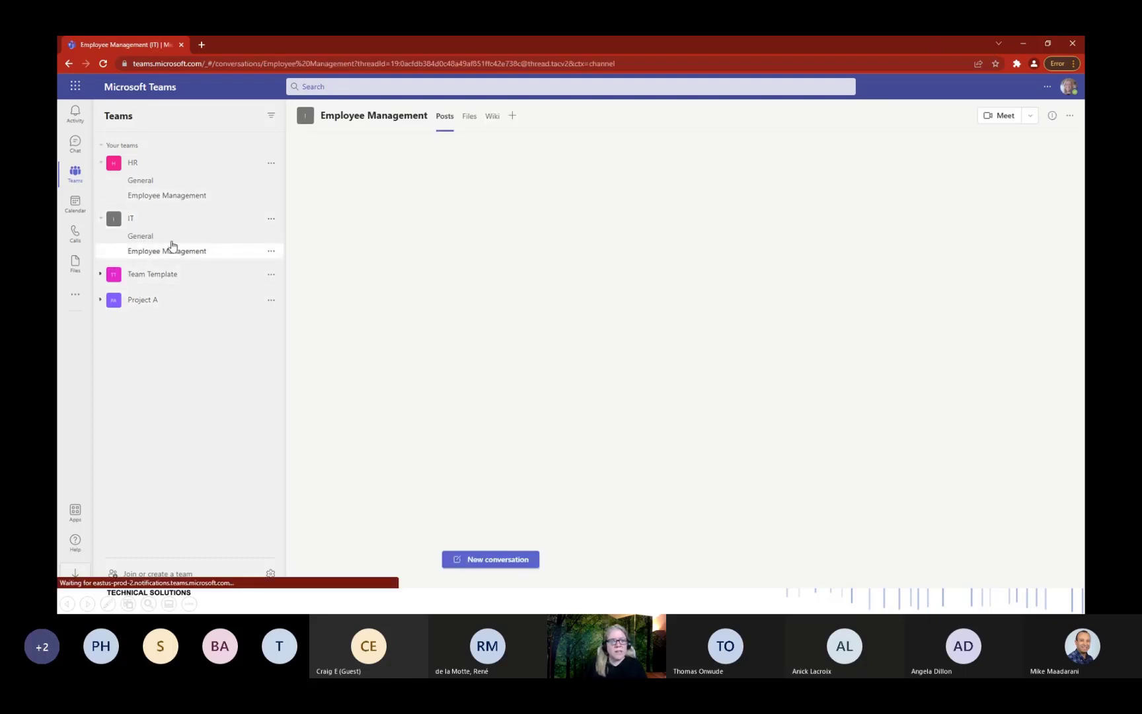
click(470, 118)
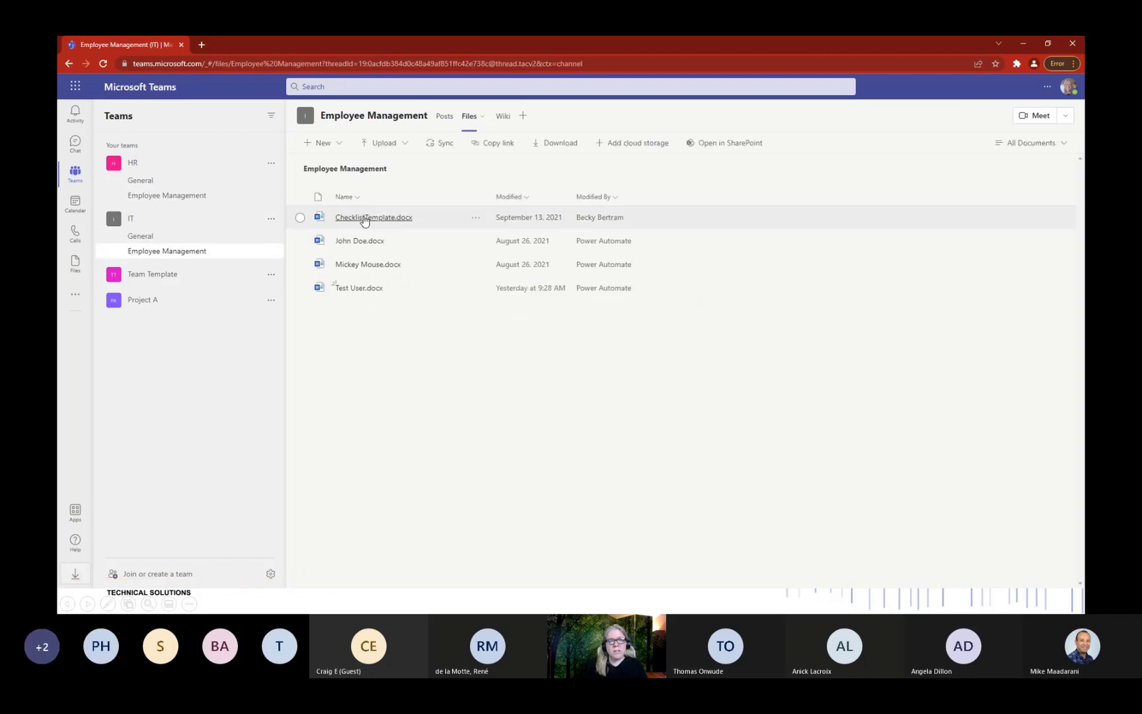
click(364, 223)
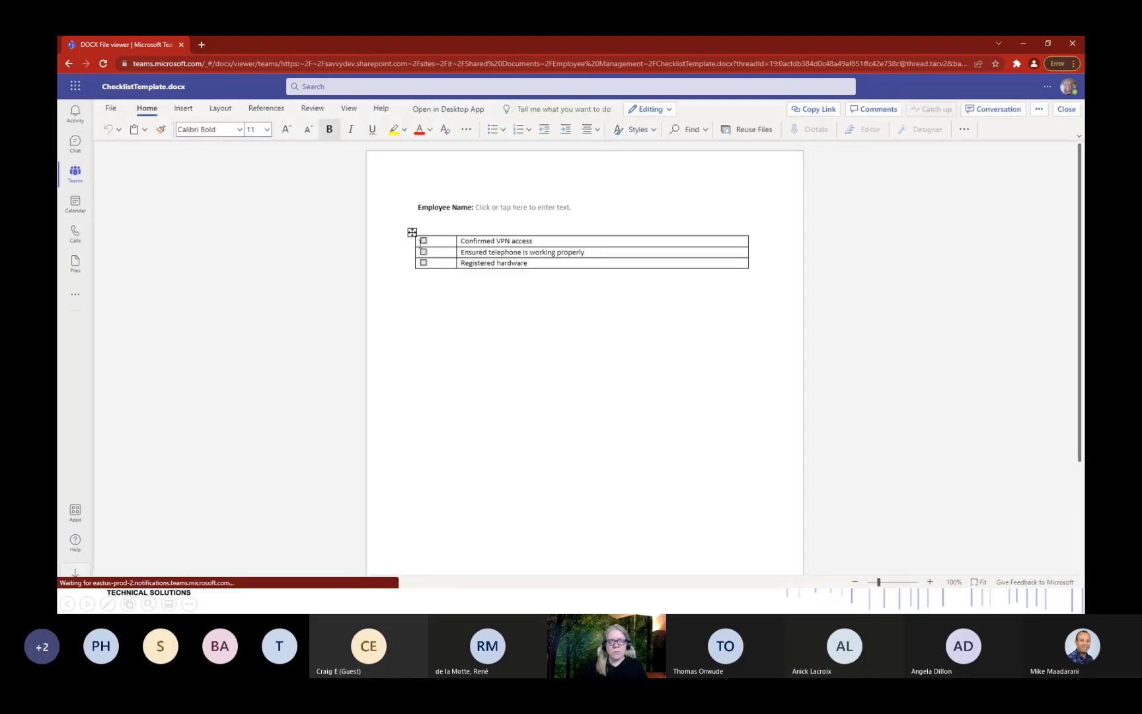
click(494, 207)
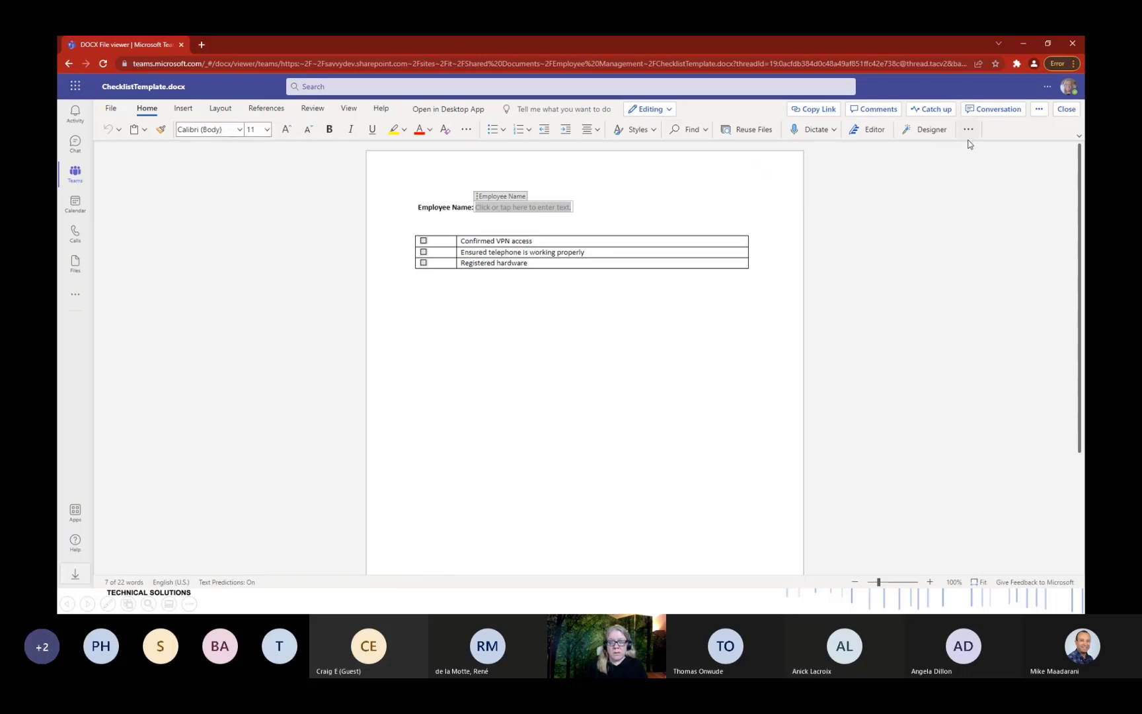
click(1064, 111)
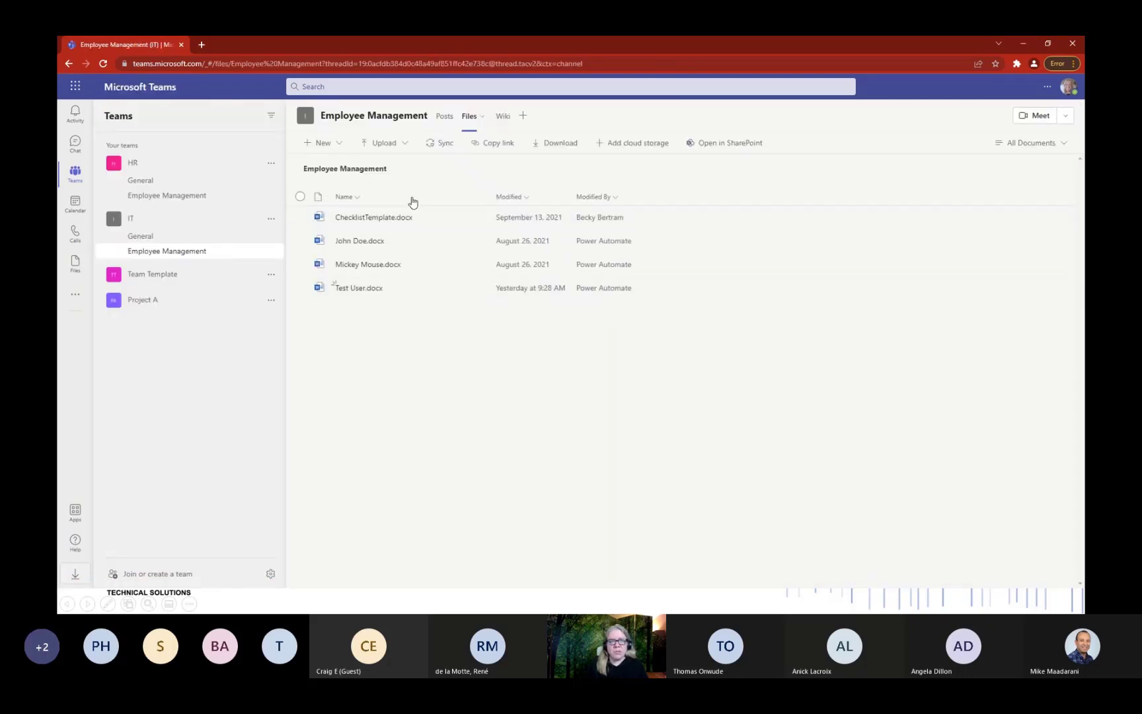
Open Test User.docx to confirm the employee name is filled in, then close it.
click(366, 289)
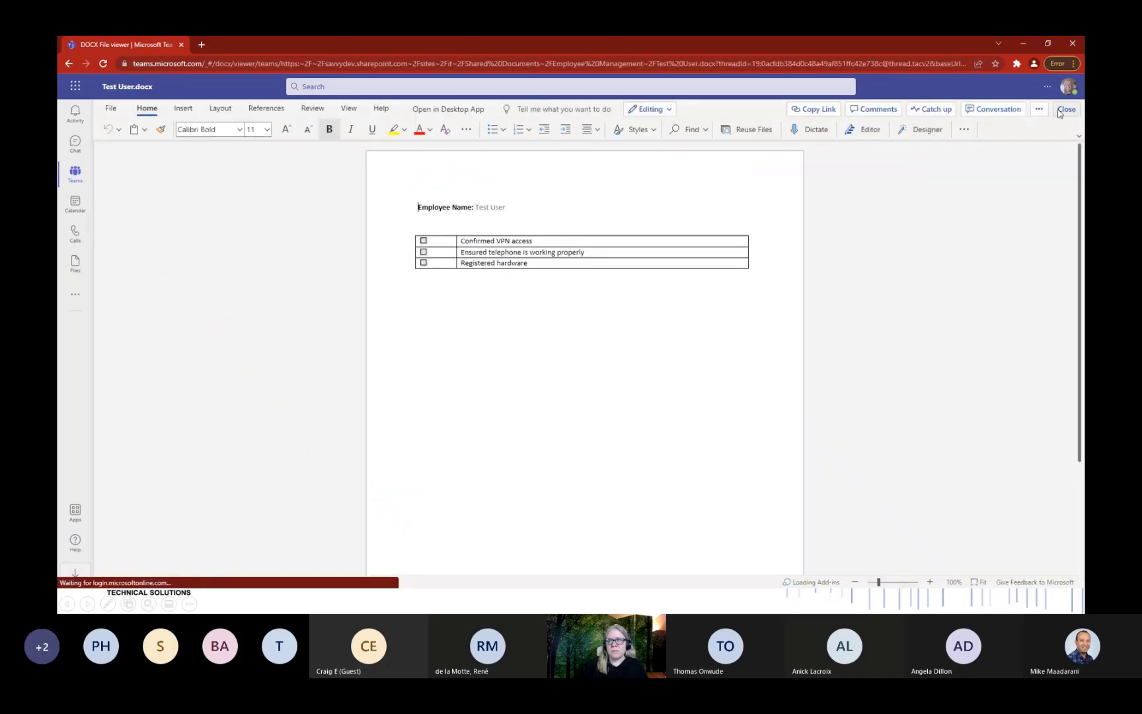
click(1066, 109)
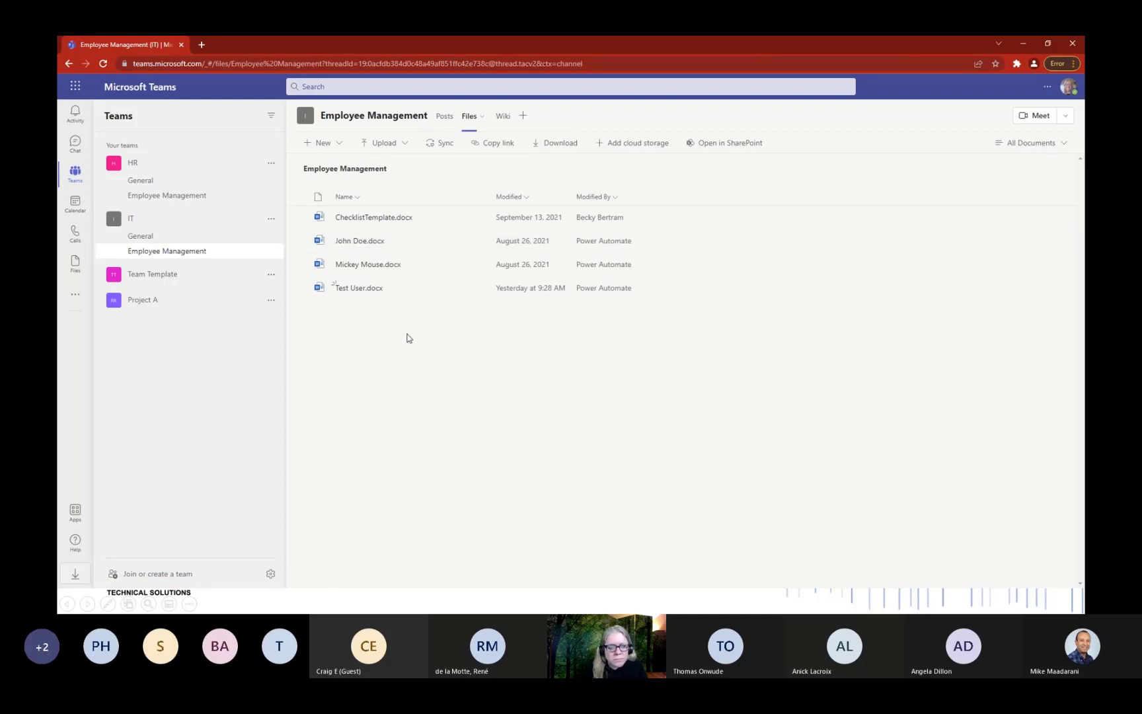
click(445, 119)
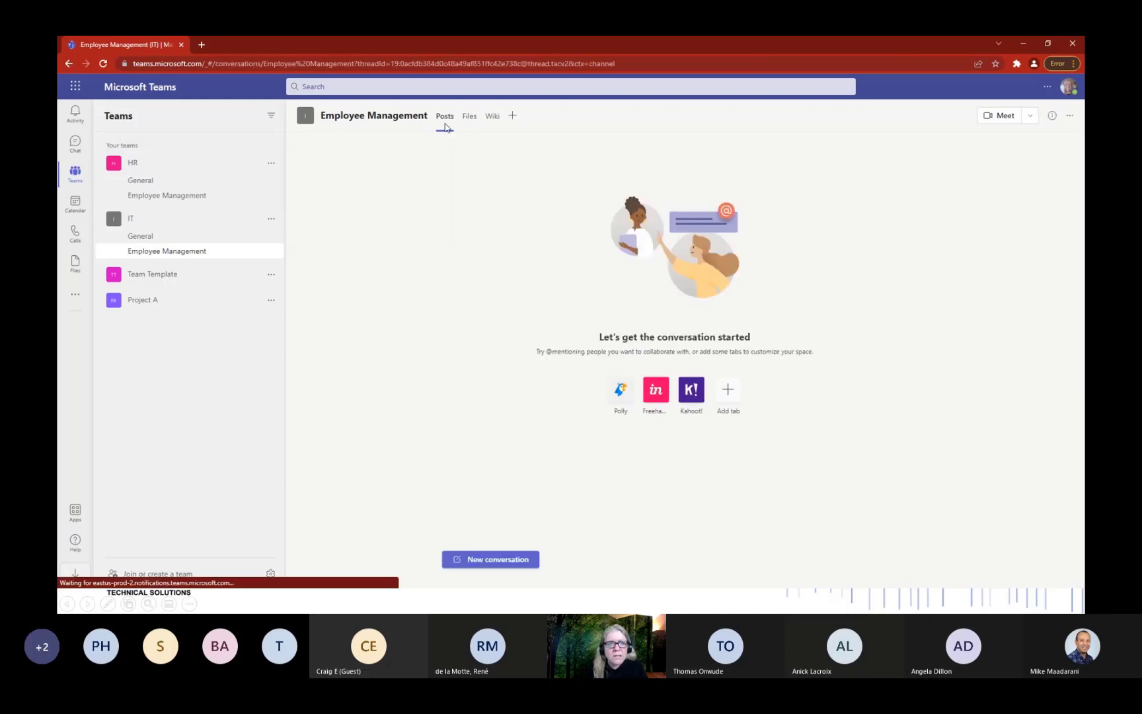
click(469, 125)
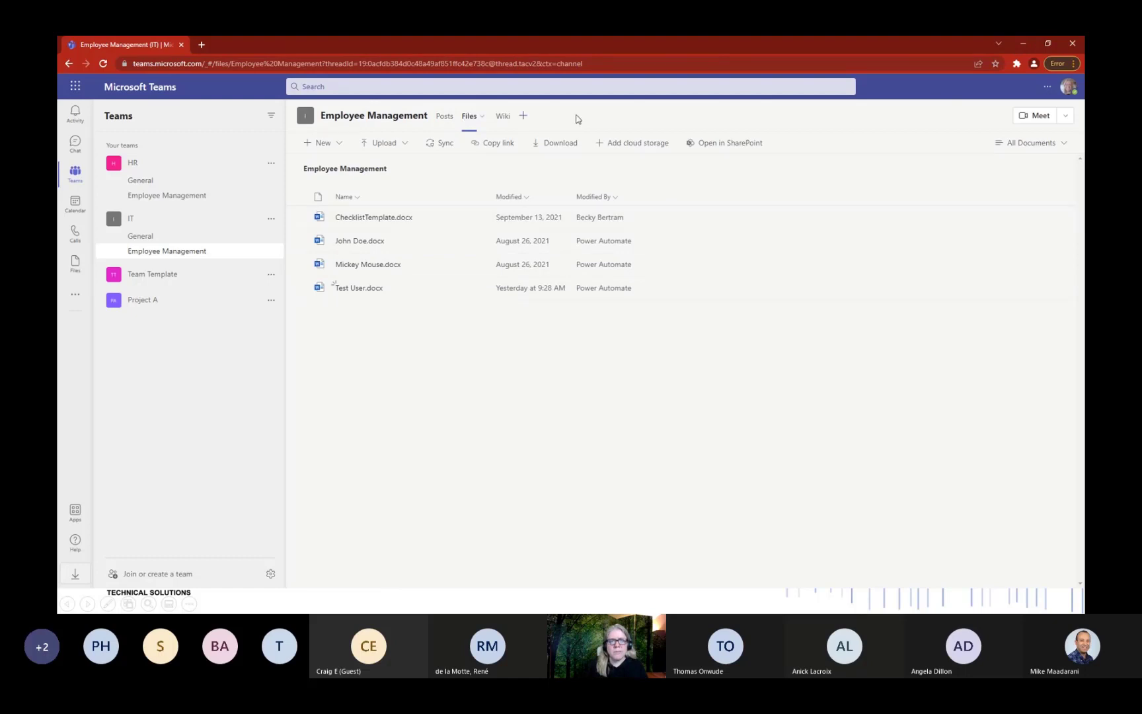
Return to Power Automate and open the Feb 17 5:31 PM Employee Created or Modified run.
click(1023, 45)
key(alt+Tab)
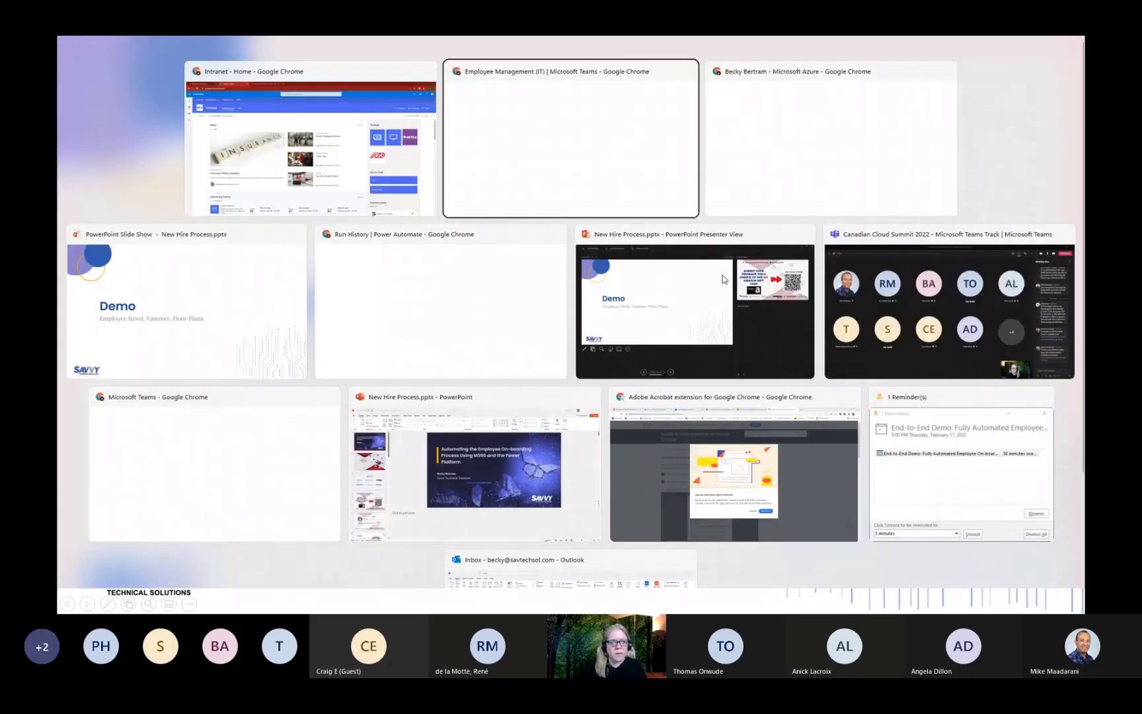
key(Tab)
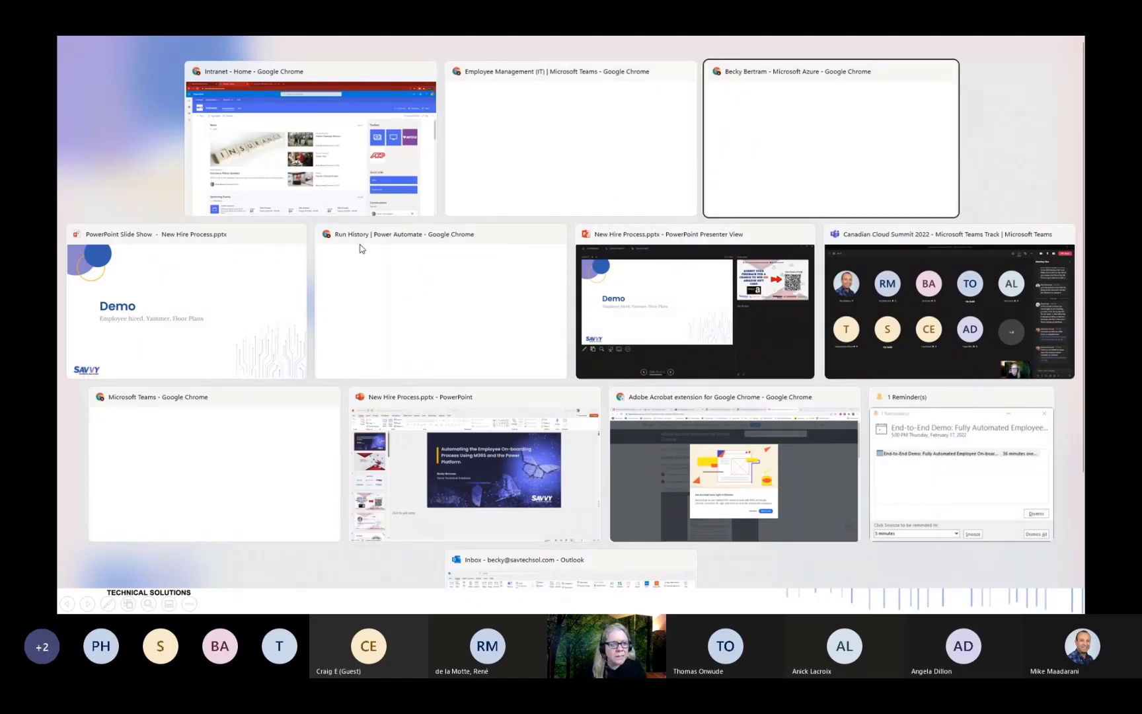
click(416, 319)
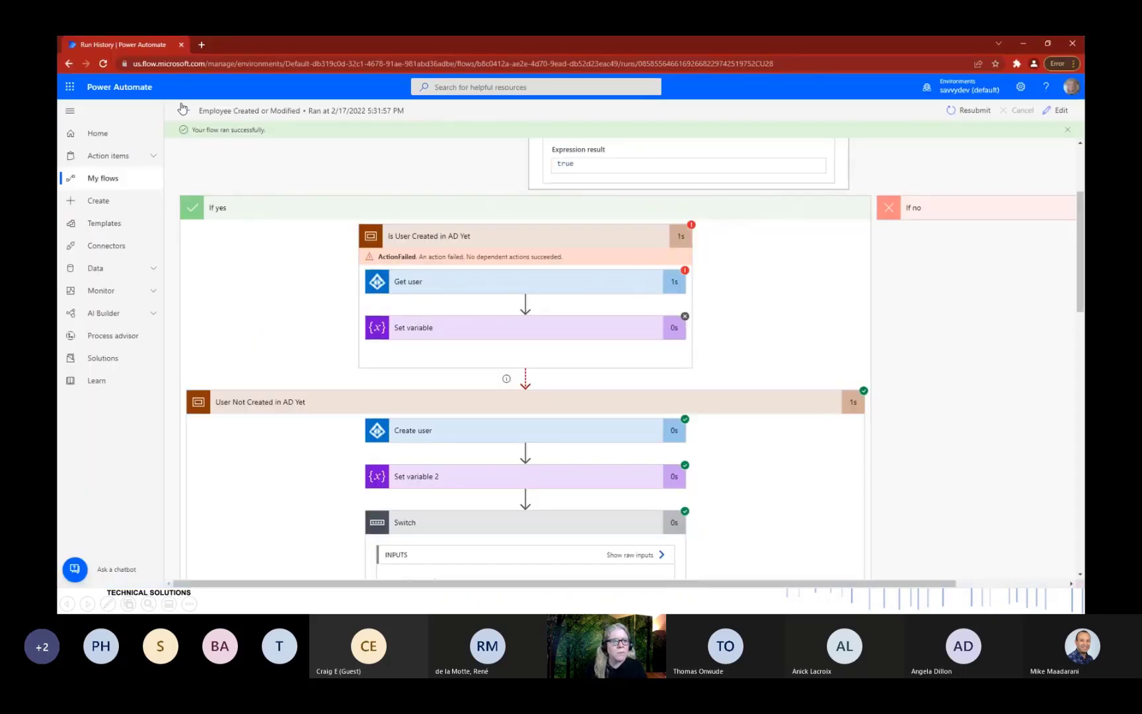
click(184, 111)
click(199, 145)
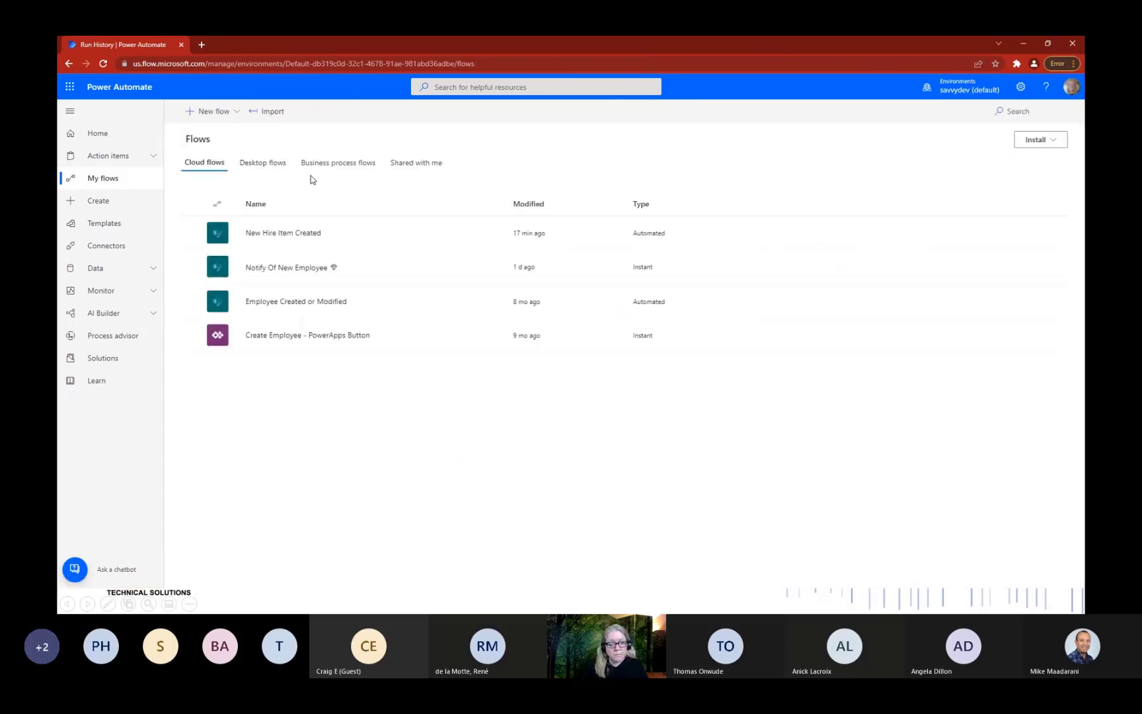
click(319, 302)
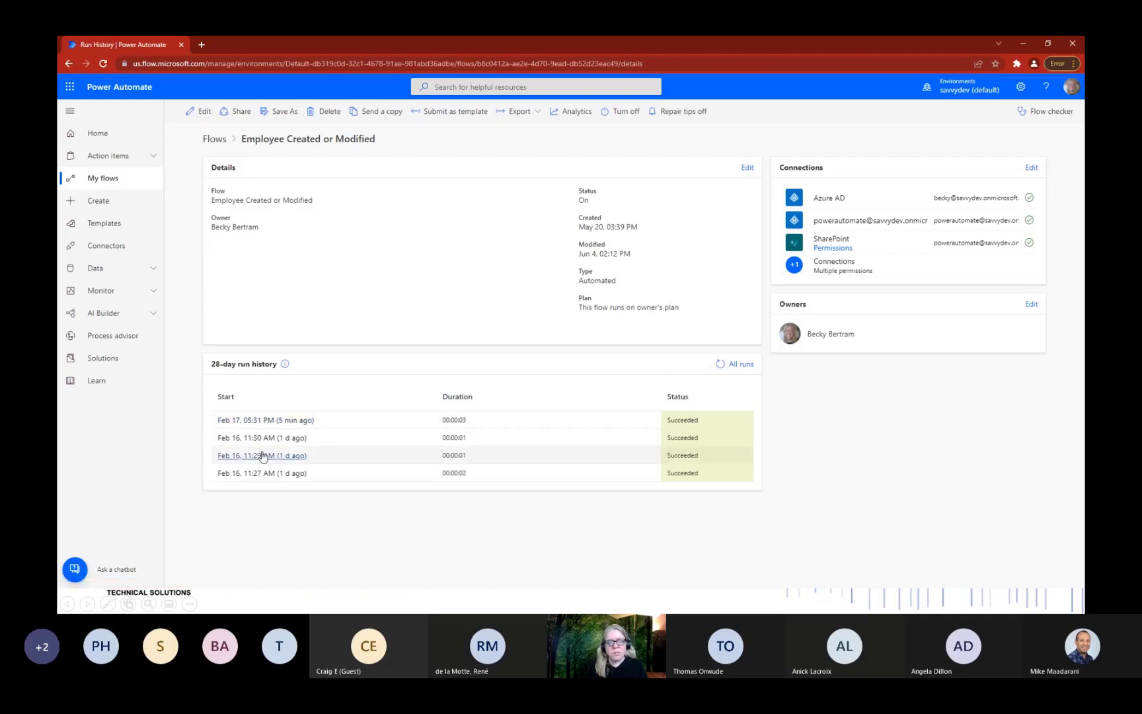
click(265, 421)
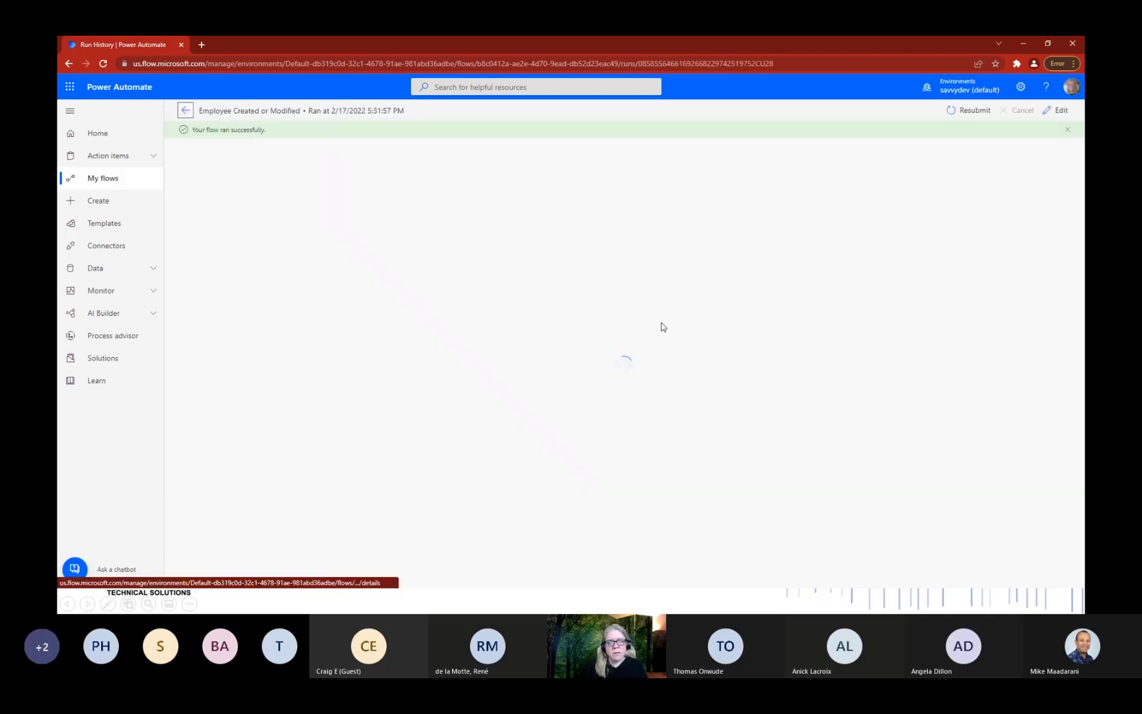
Resubmit the Employee Created or Modified run and expand its condition steps down to Update item.
click(967, 114)
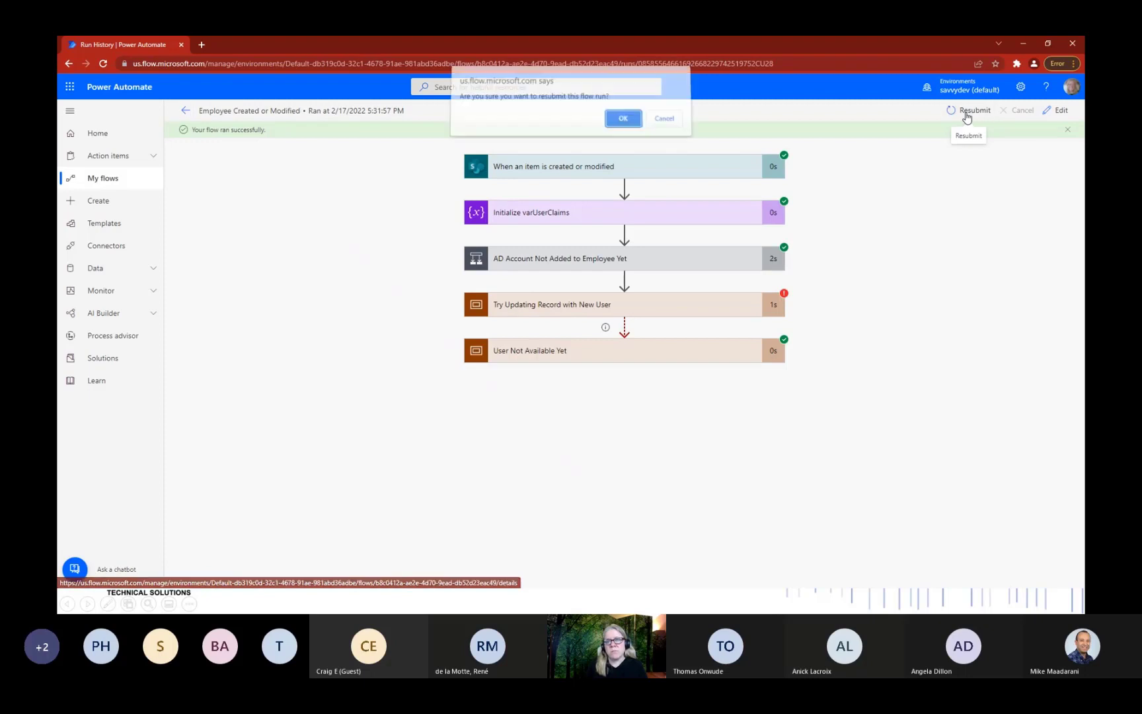
click(622, 125)
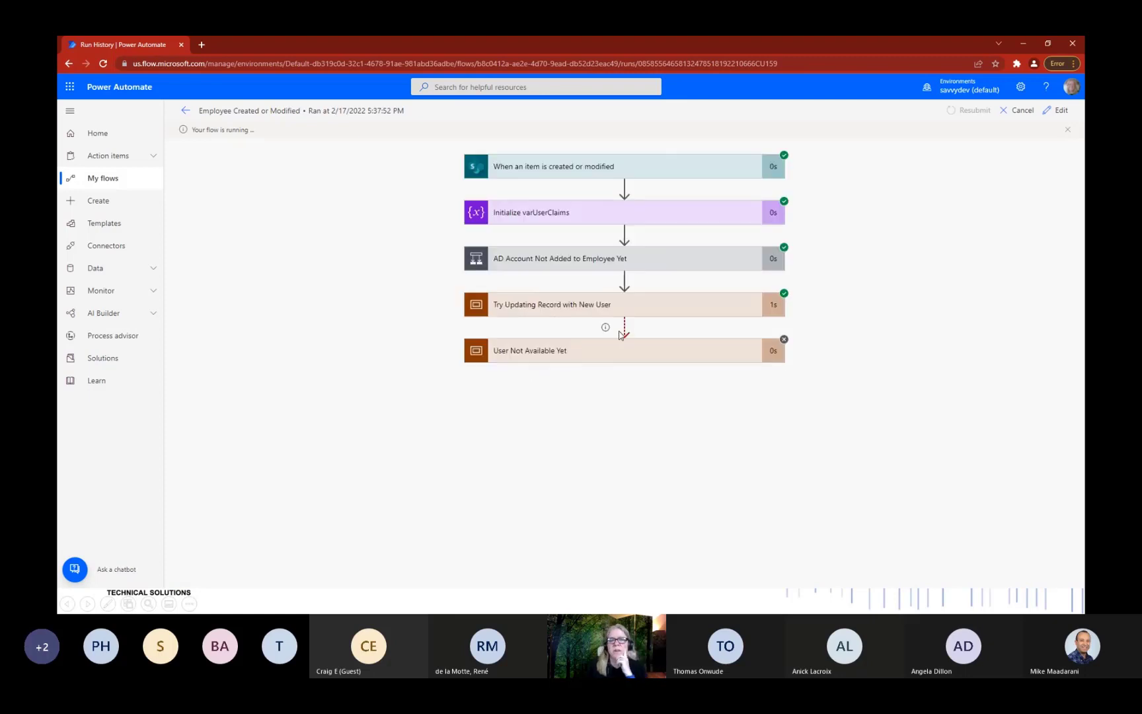
click(594, 310)
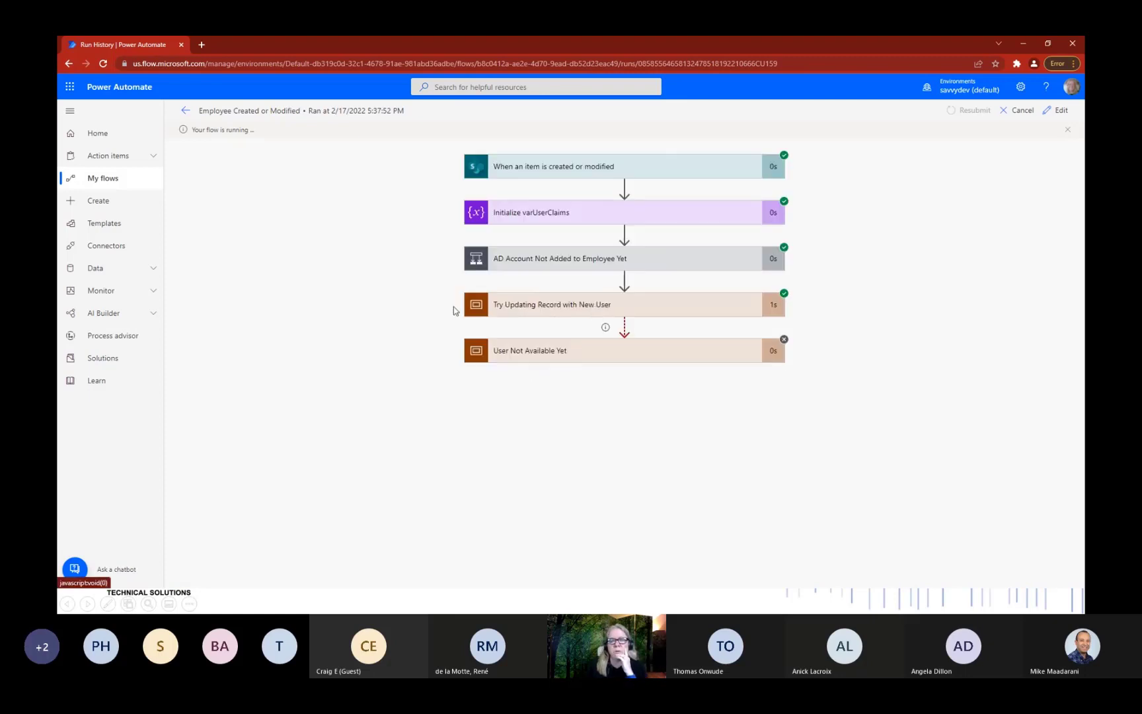
click(557, 258)
click(446, 400)
scroll(450, 370, down, 2)
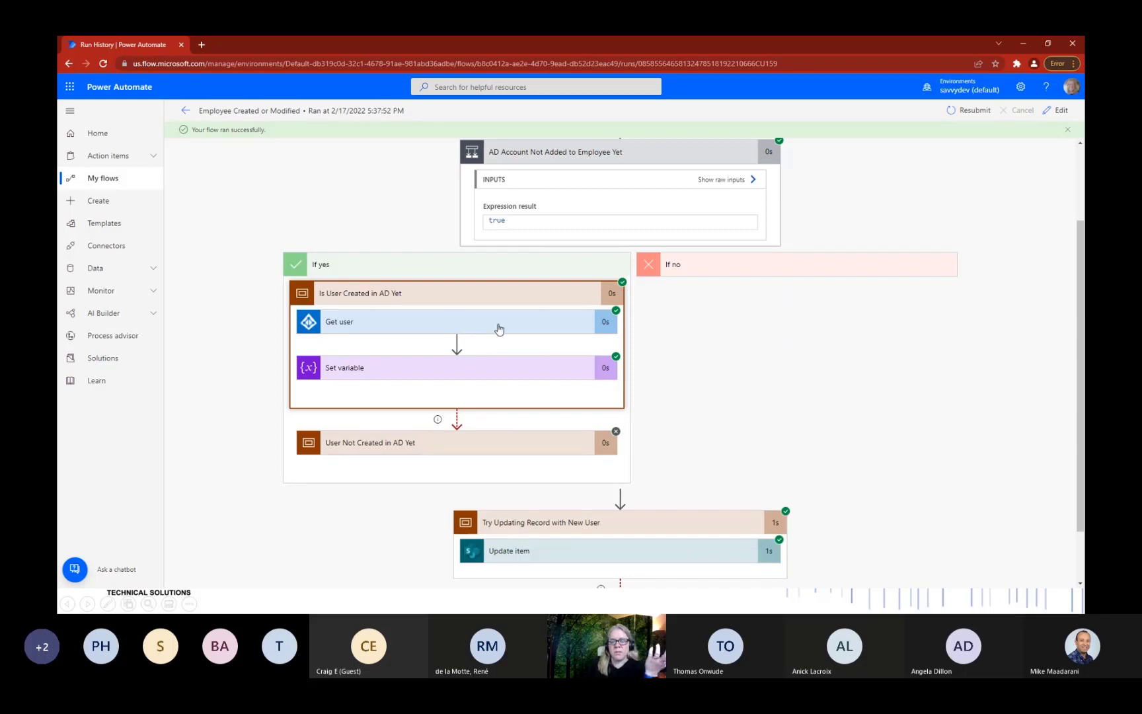
scroll(778, 306, down, 1)
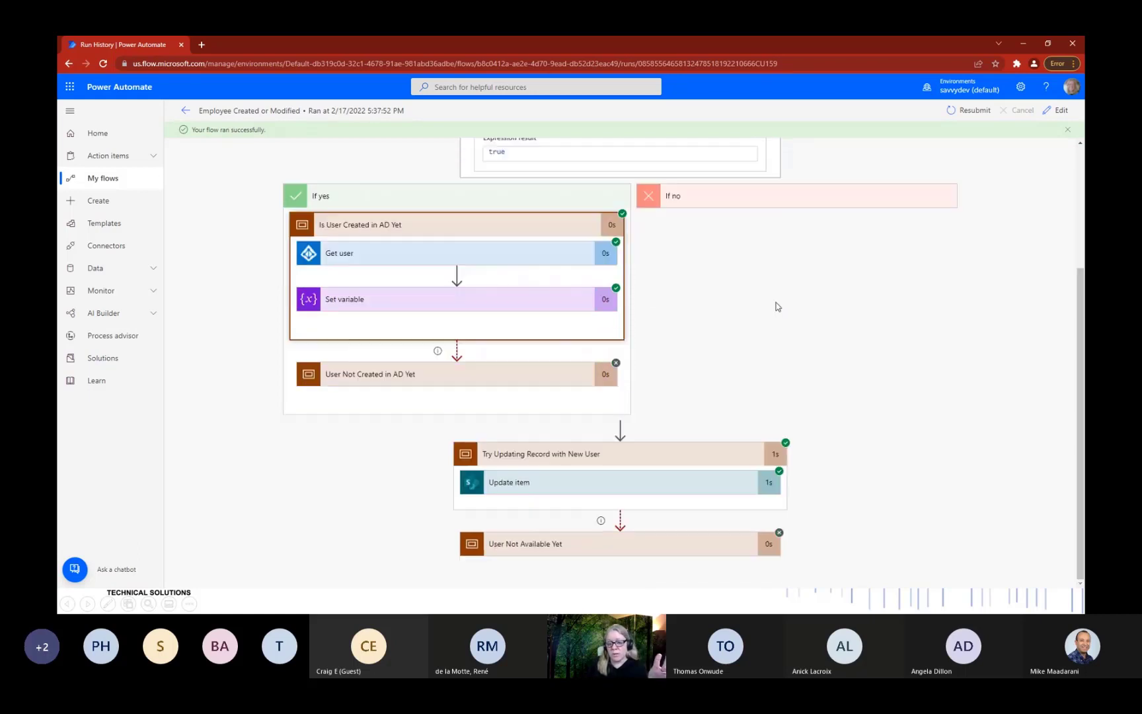
click(683, 483)
Confirm the Update item step succeeded, then return to the Cloud flows list.
scroll(696, 332, down, 4)
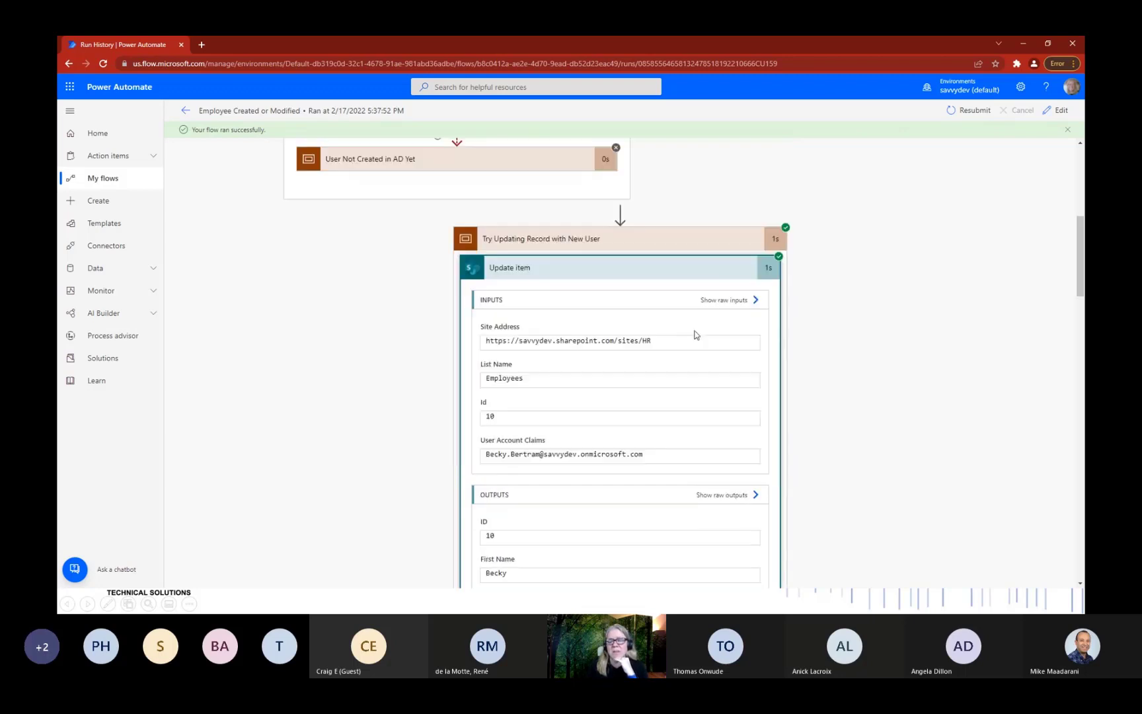
scroll(601, 284, down, 15)
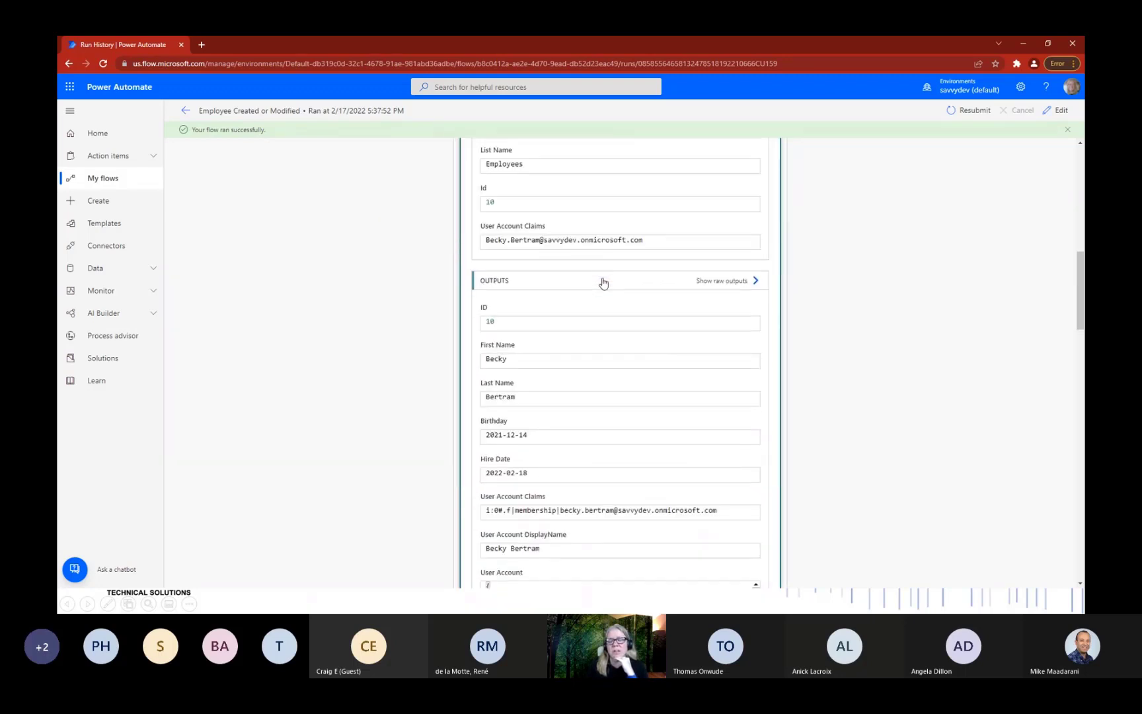
scroll(823, 380, down, 10)
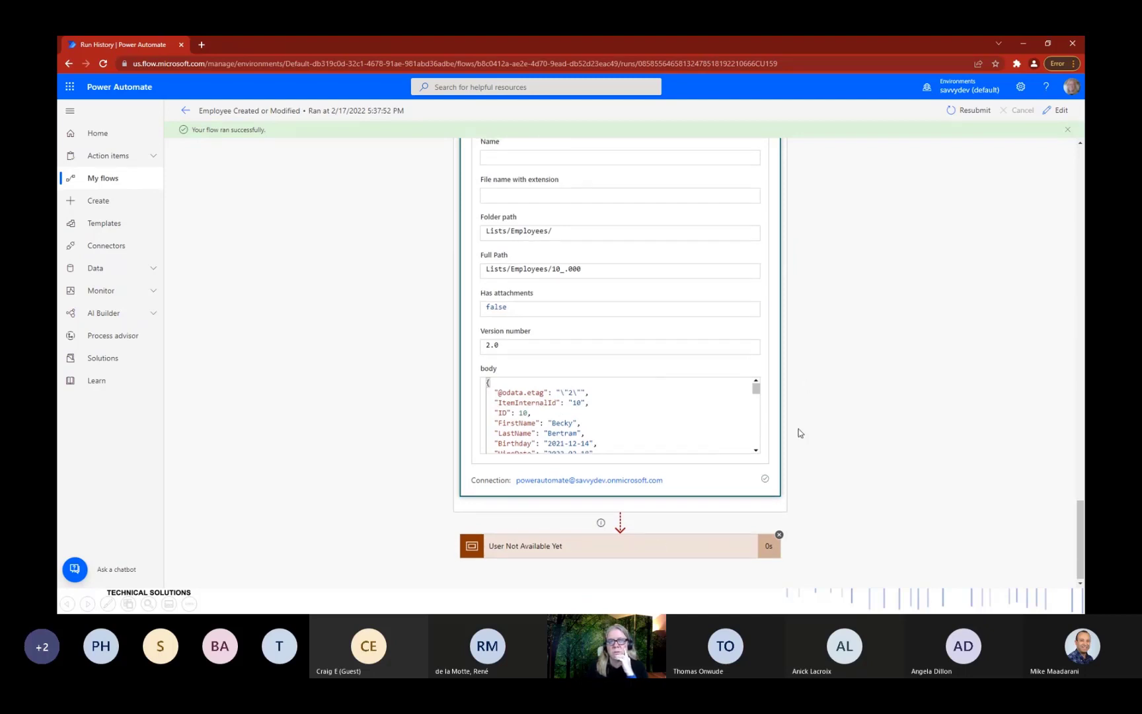
scroll(740, 208, up, 3)
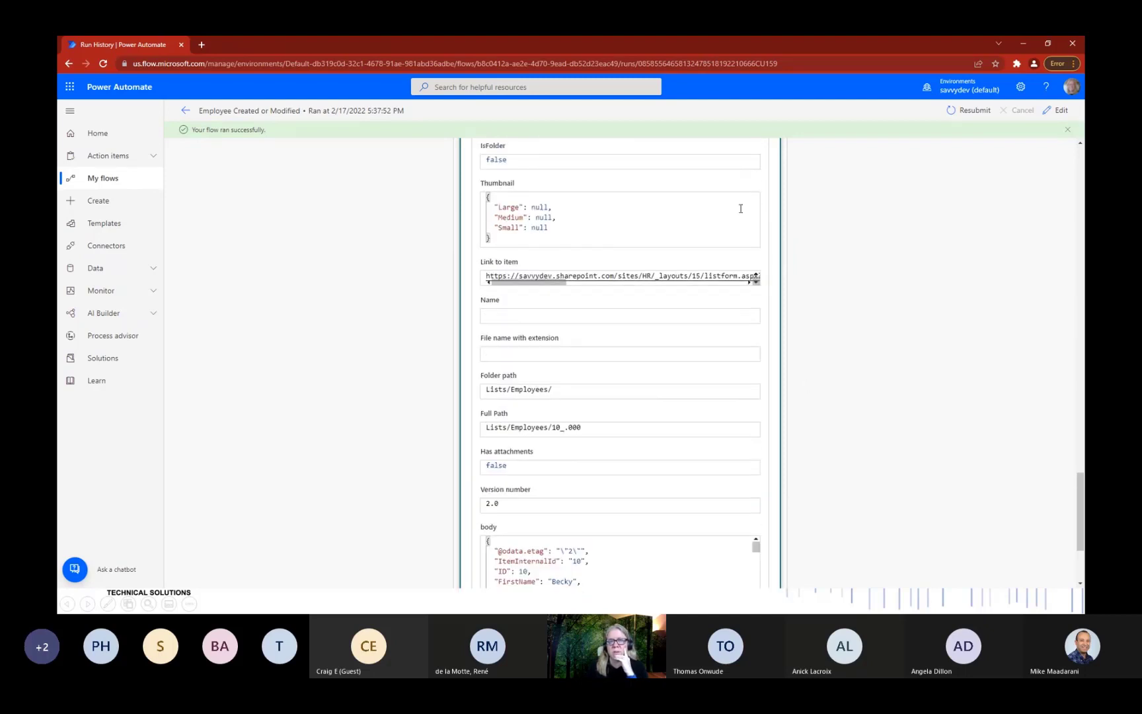
click(185, 110)
click(204, 139)
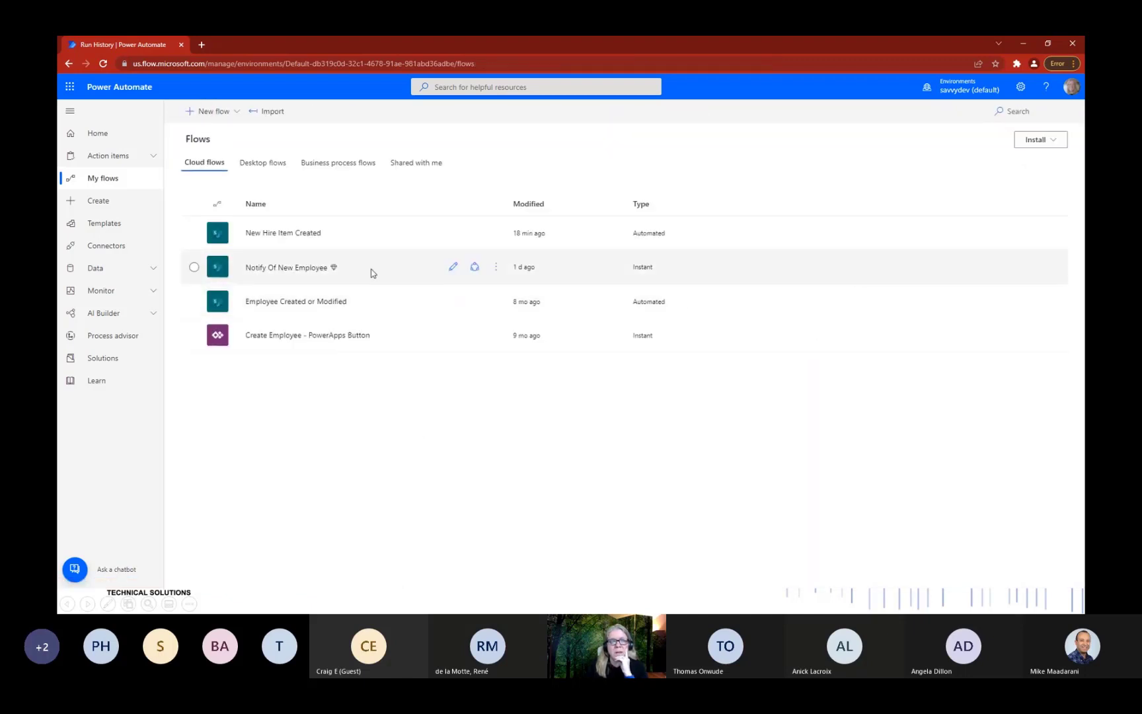
Open the Notify Of New Employee flow in the editor to view its steps.
click(298, 269)
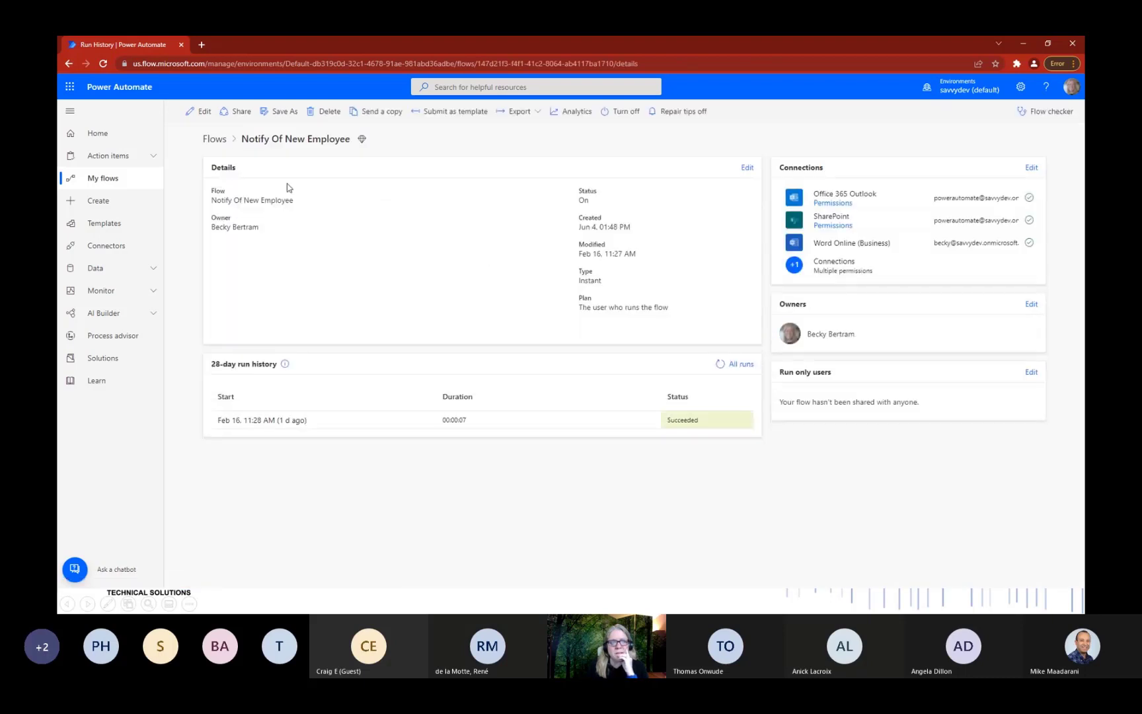
click(216, 139)
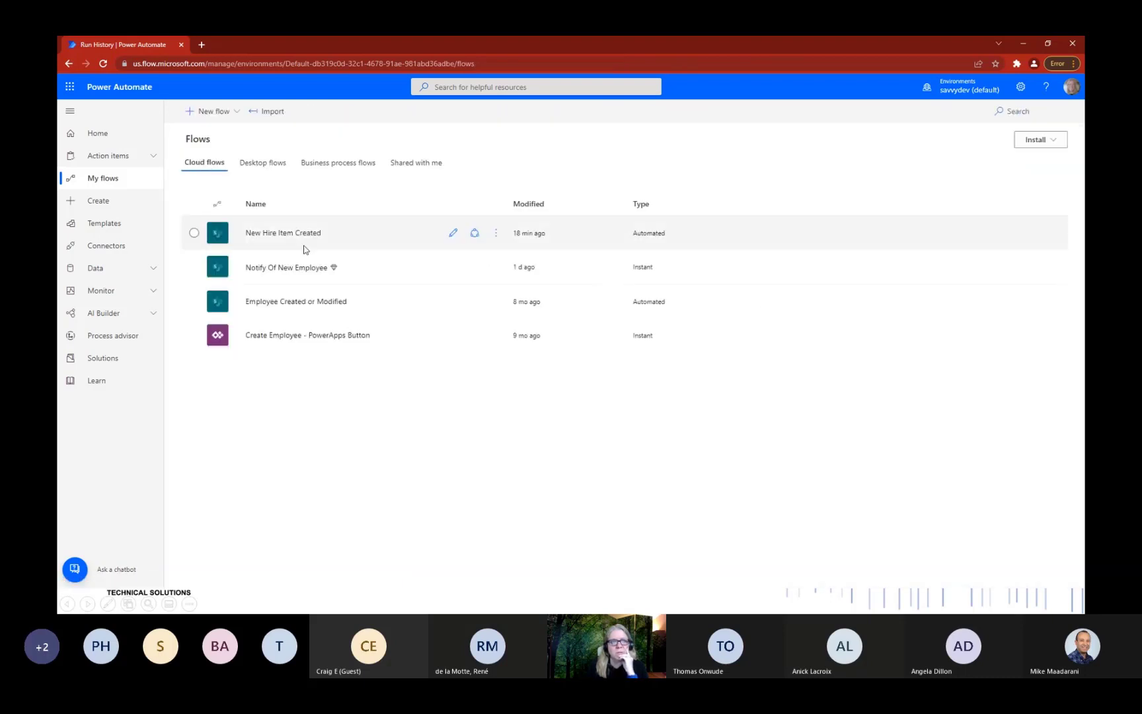
click(293, 267)
click(193, 111)
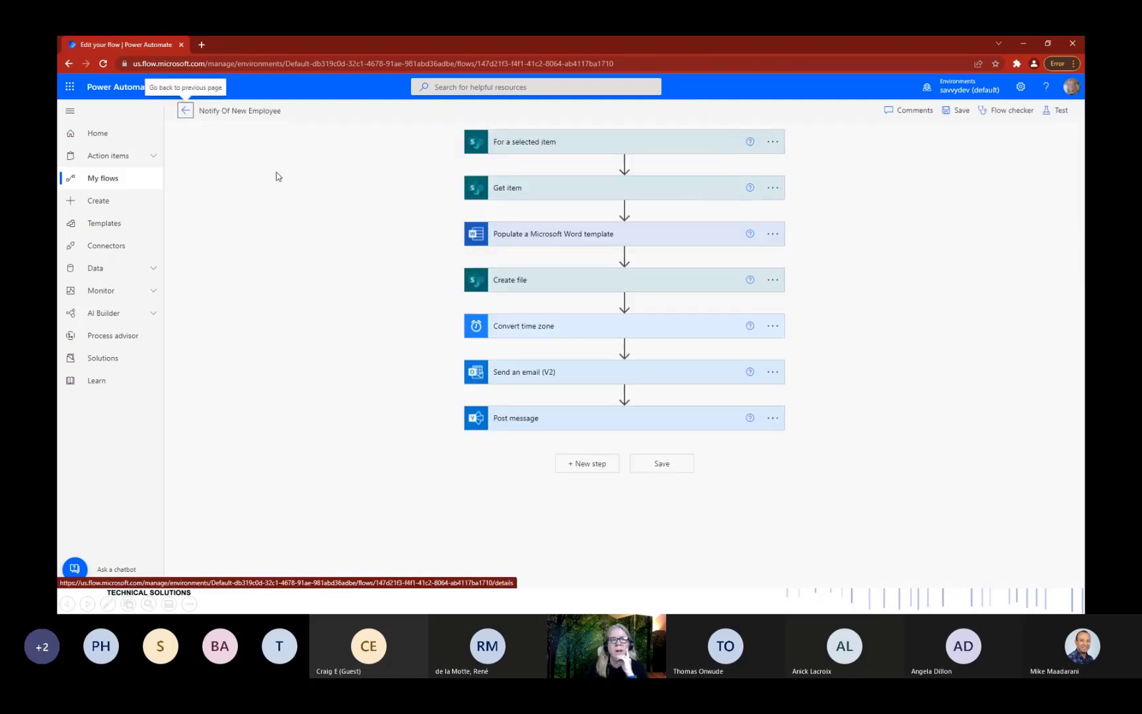
Leave the editor, minimize the browser and bring up the open-windows switcher.
click(185, 110)
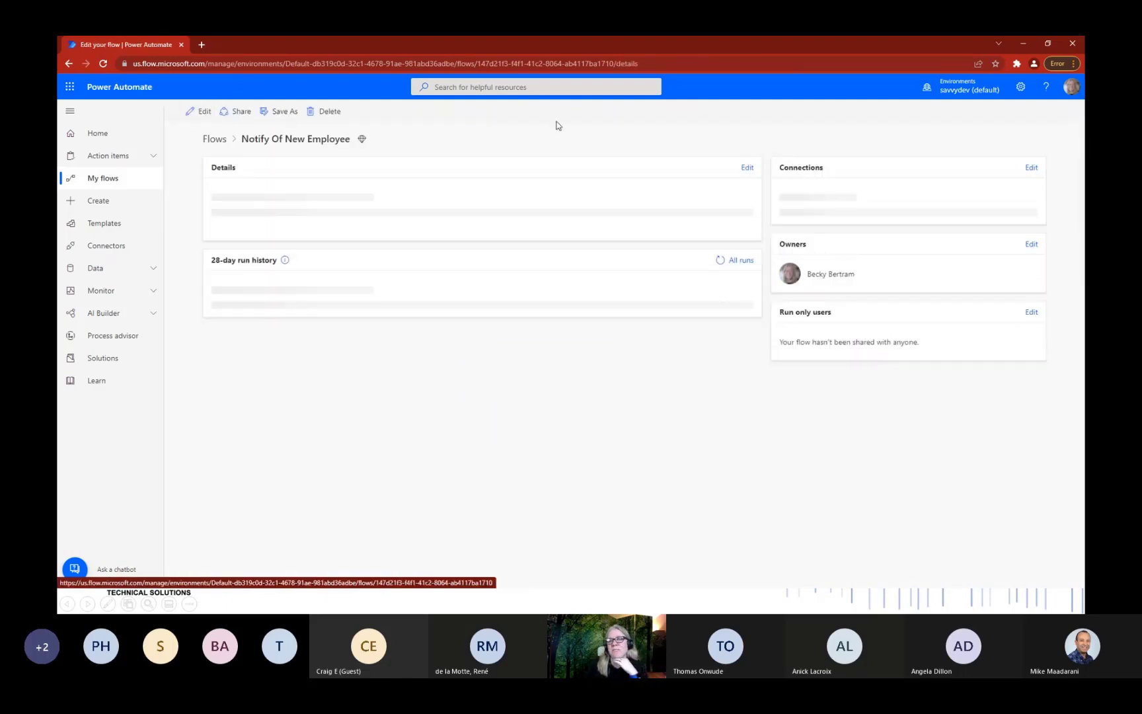
click(1023, 46)
key(alt+Tab)
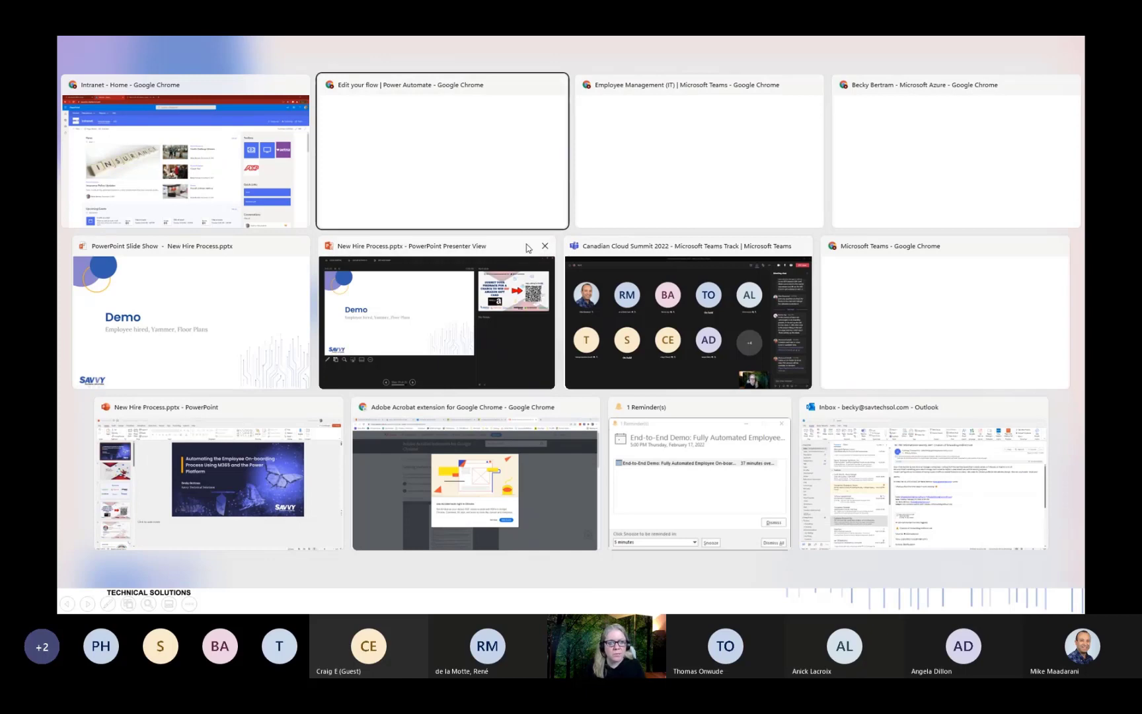
From the HR Employee Management channel, select the newest employee and open the Employees list in SharePoint.
click(724, 198)
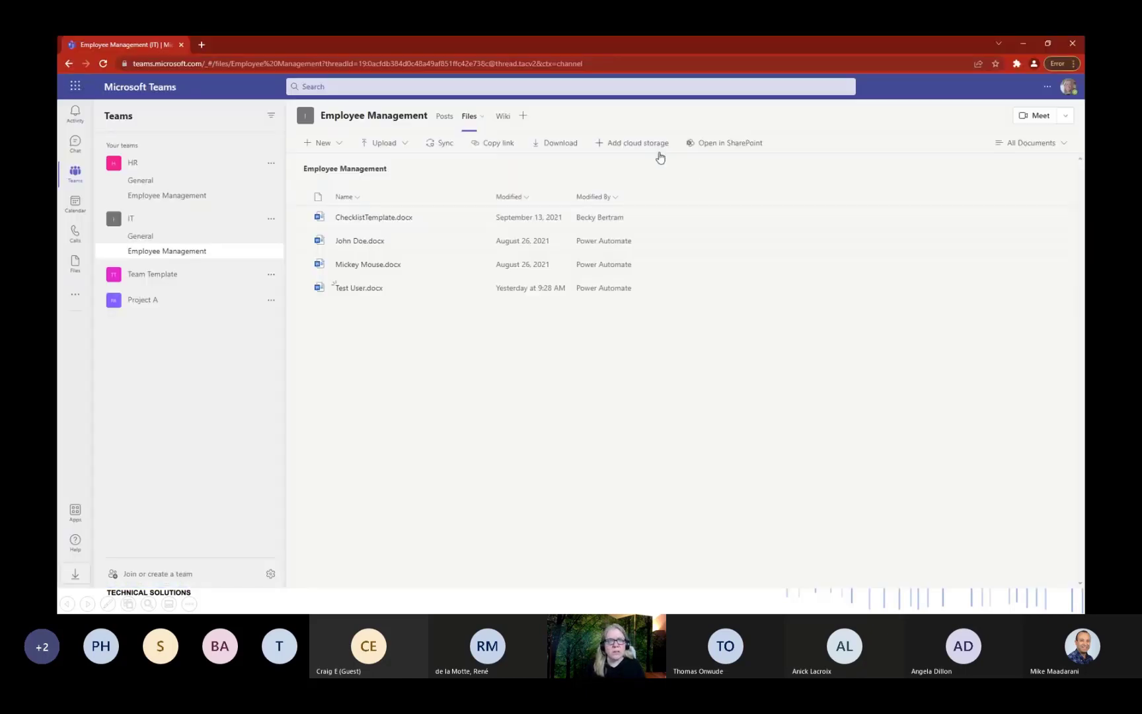
click(221, 195)
click(570, 117)
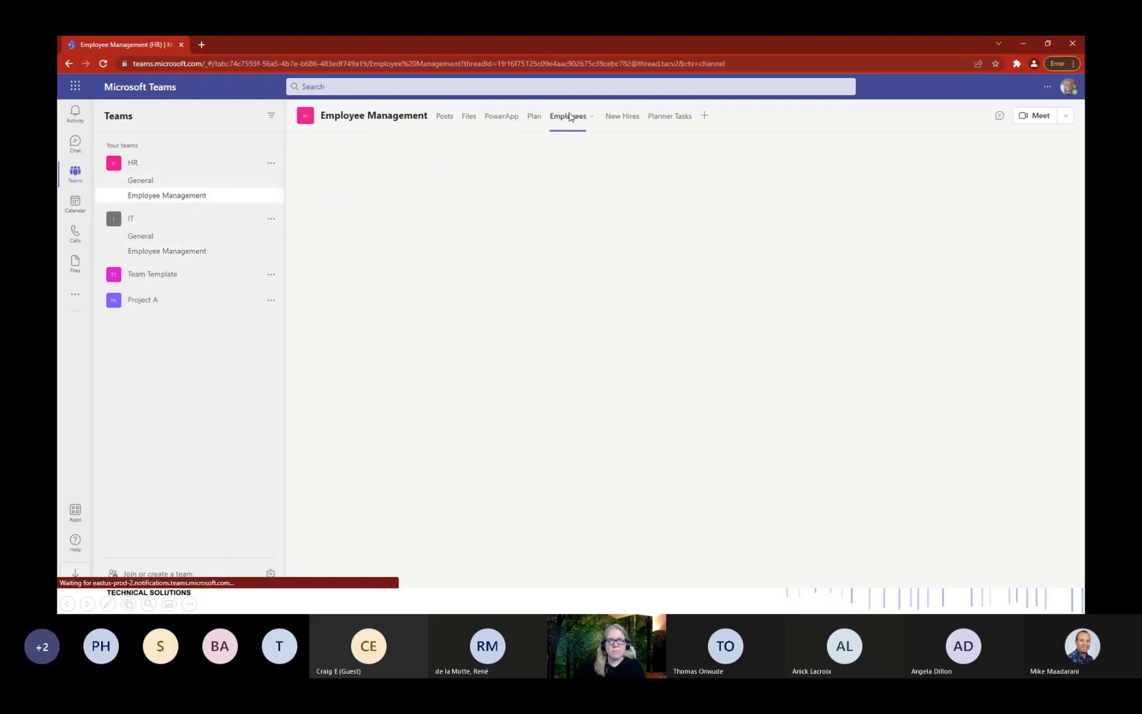
click(625, 244)
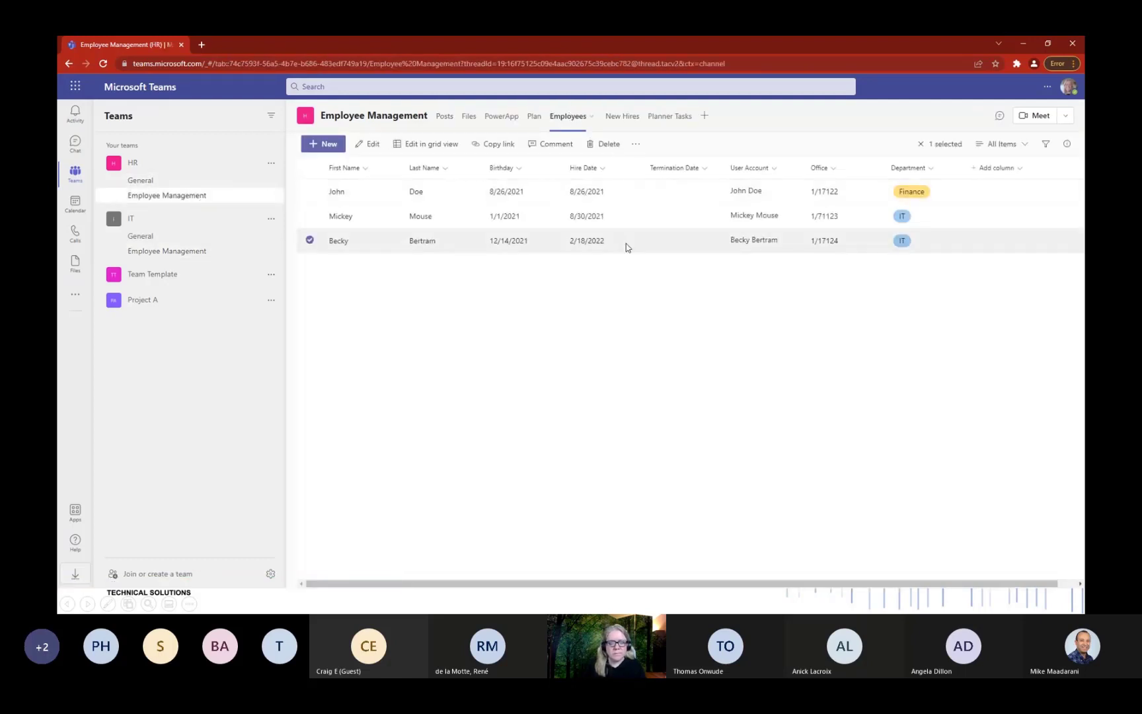
click(635, 144)
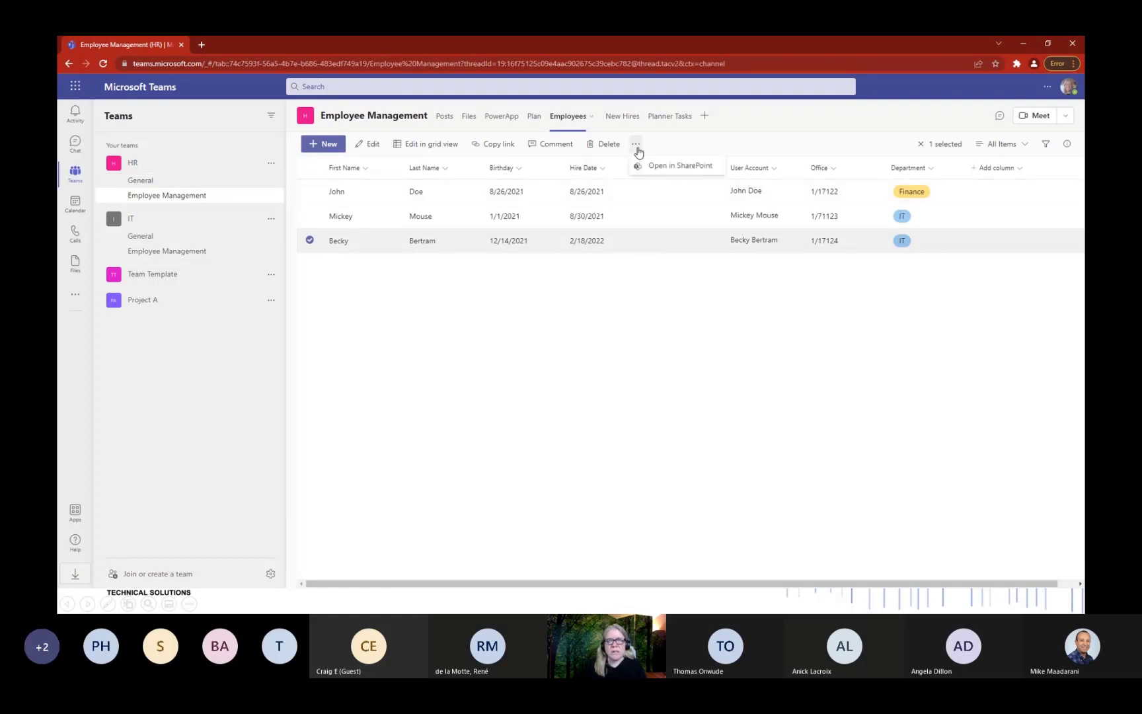
click(680, 166)
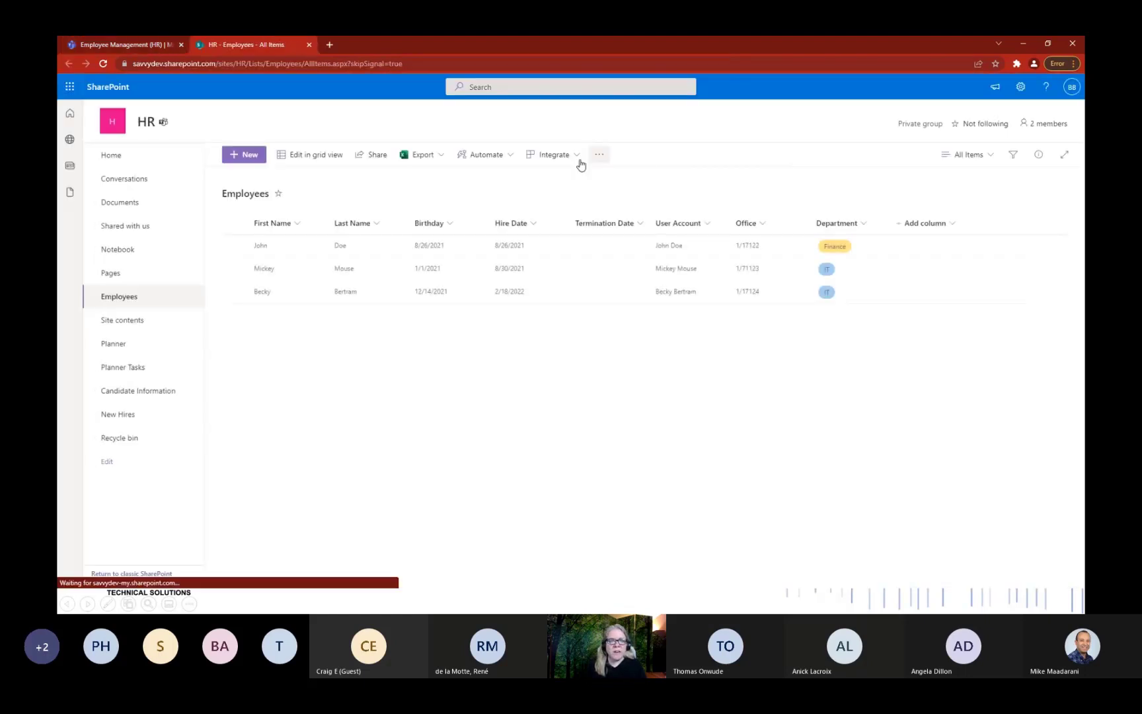
Run Automate > Notify Of New Employee for the new hire's Employees entry.
click(234, 292)
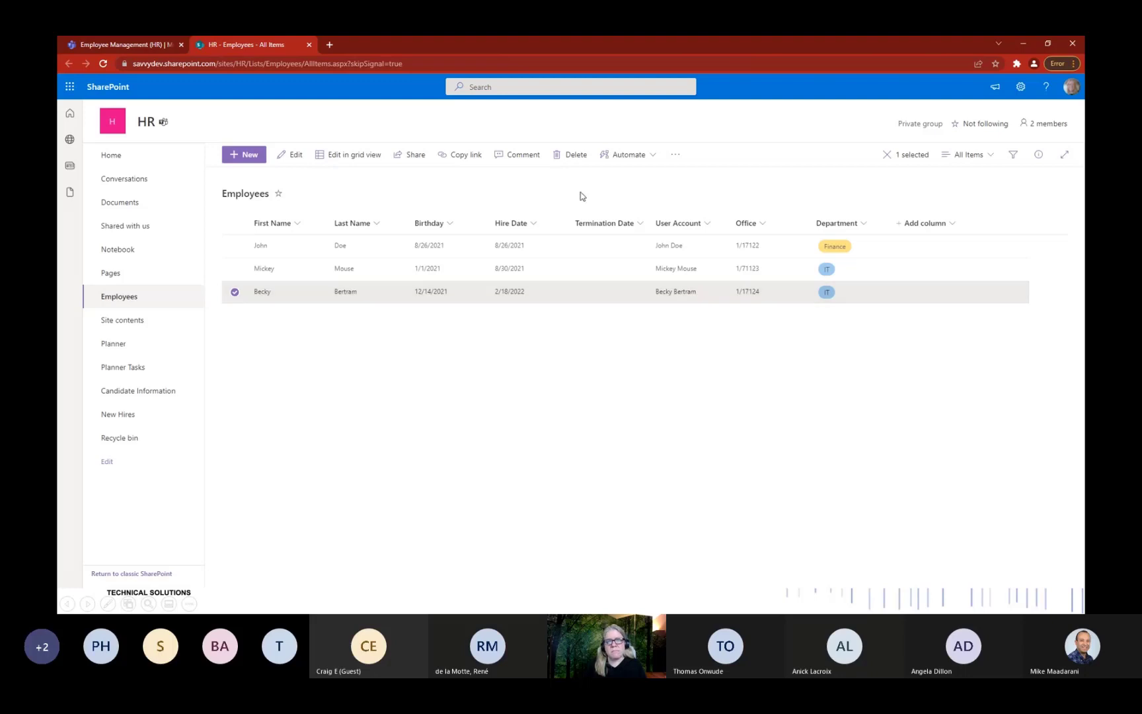
click(645, 155)
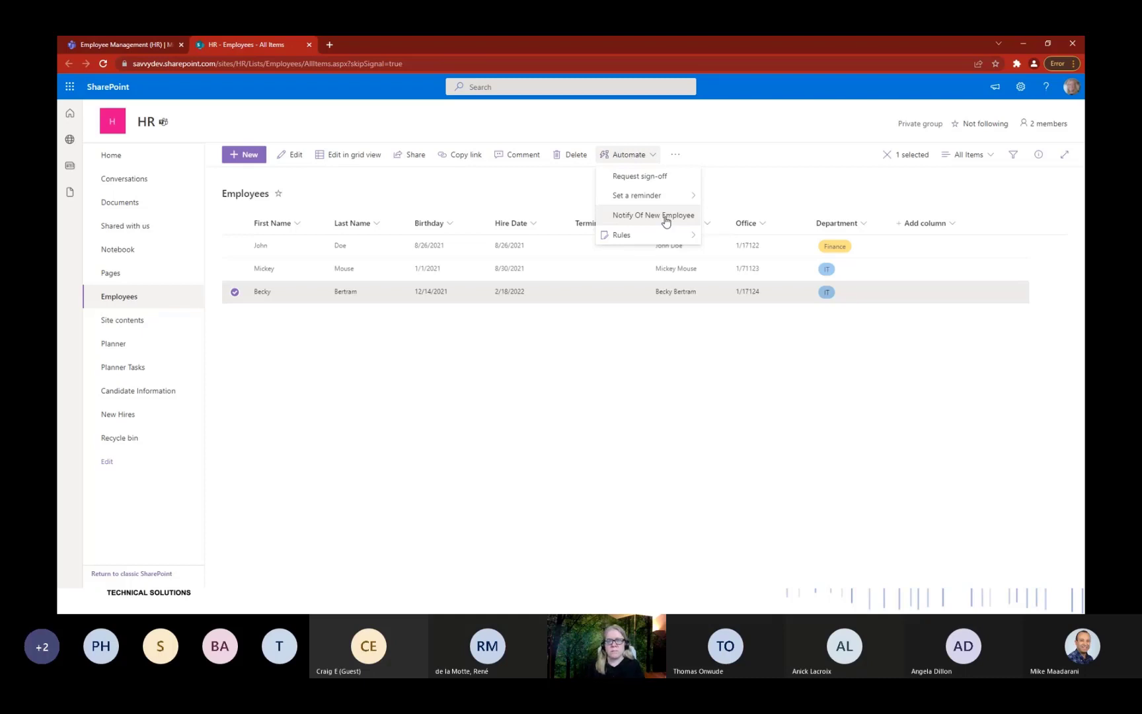
click(665, 220)
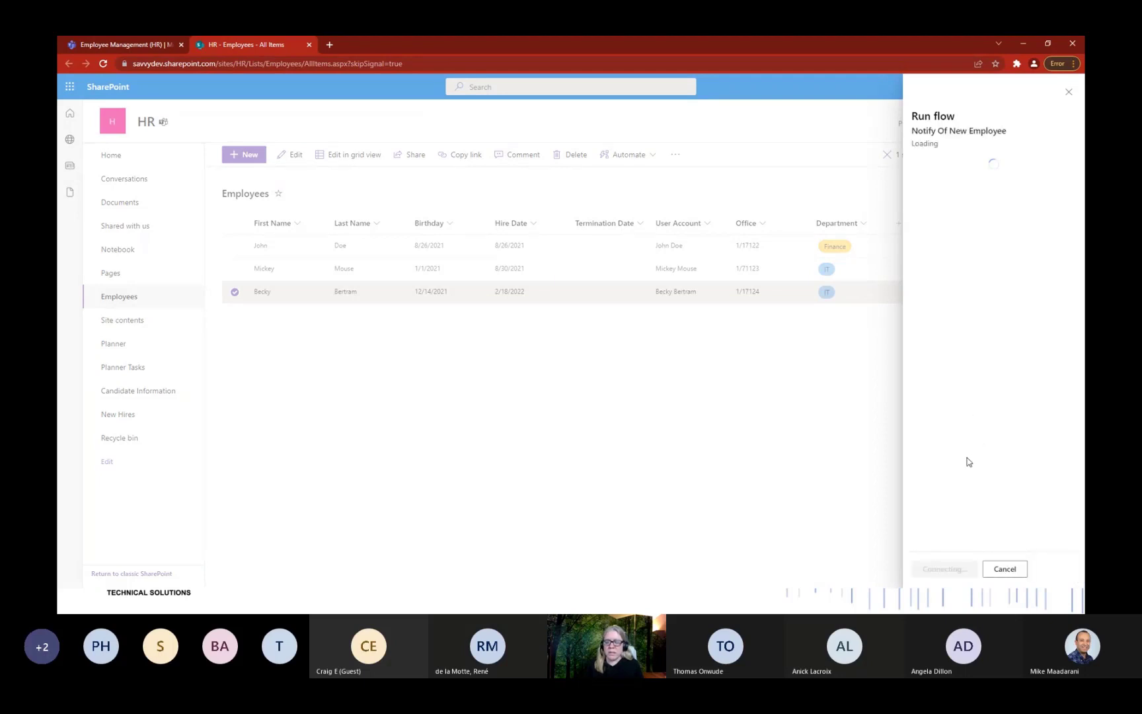
click(936, 569)
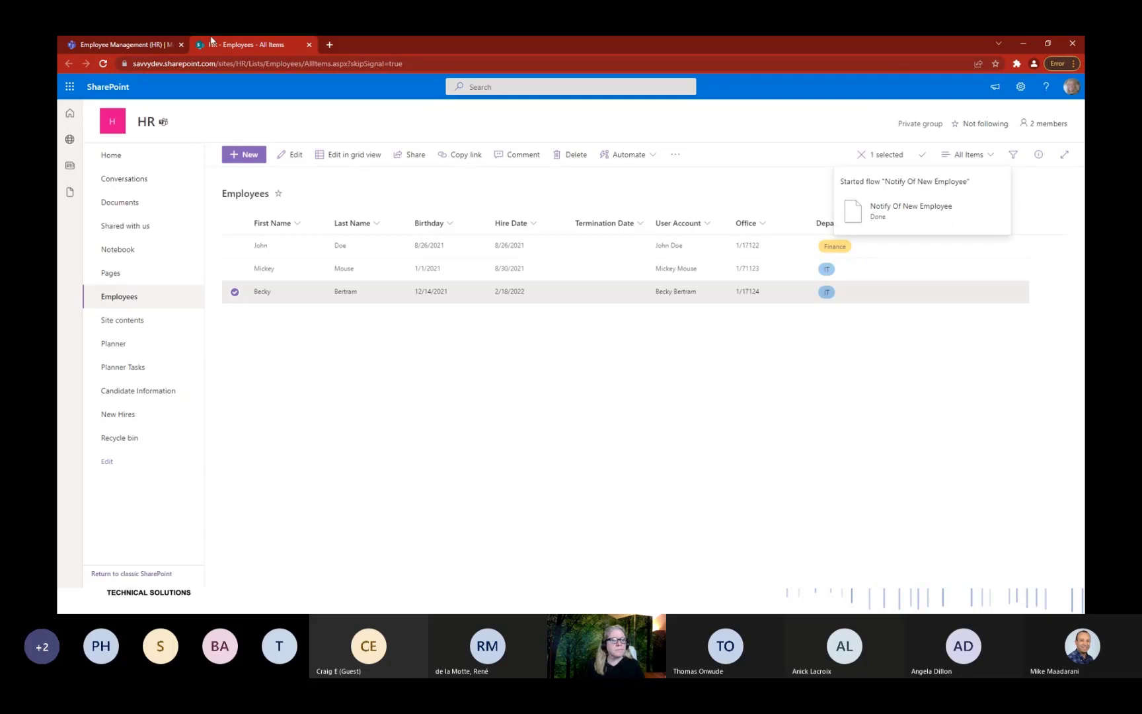
Open the new hire's checklist .docx from the IT Employee Management channel's Files.
click(102, 45)
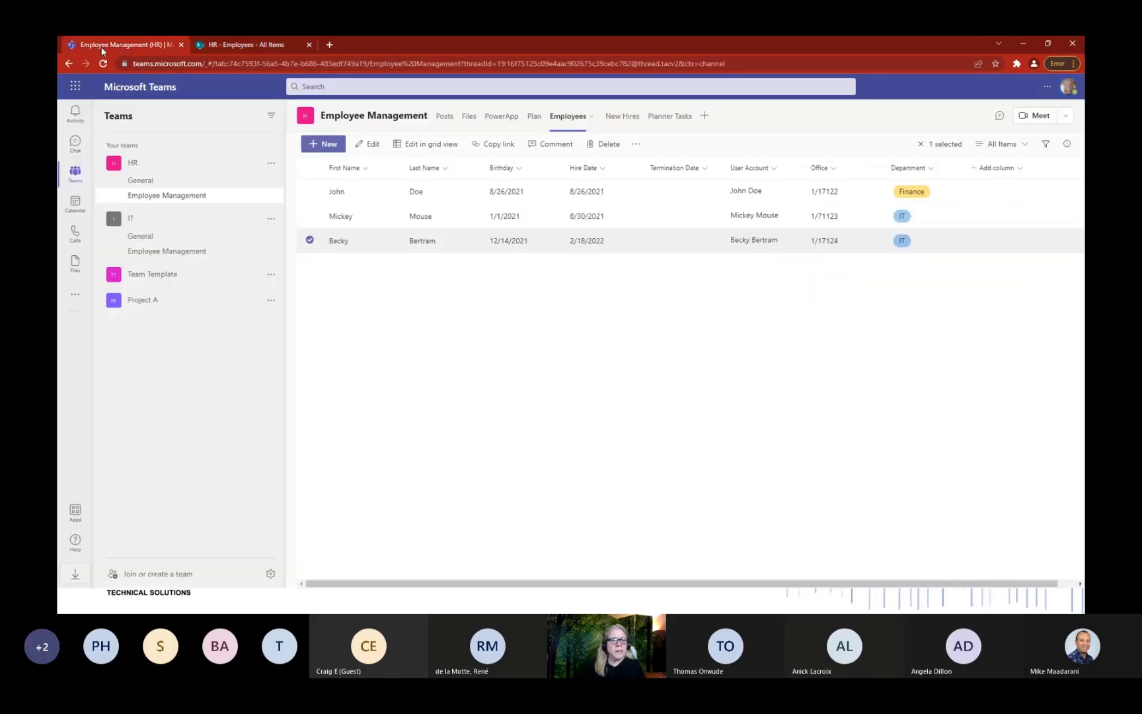
click(166, 251)
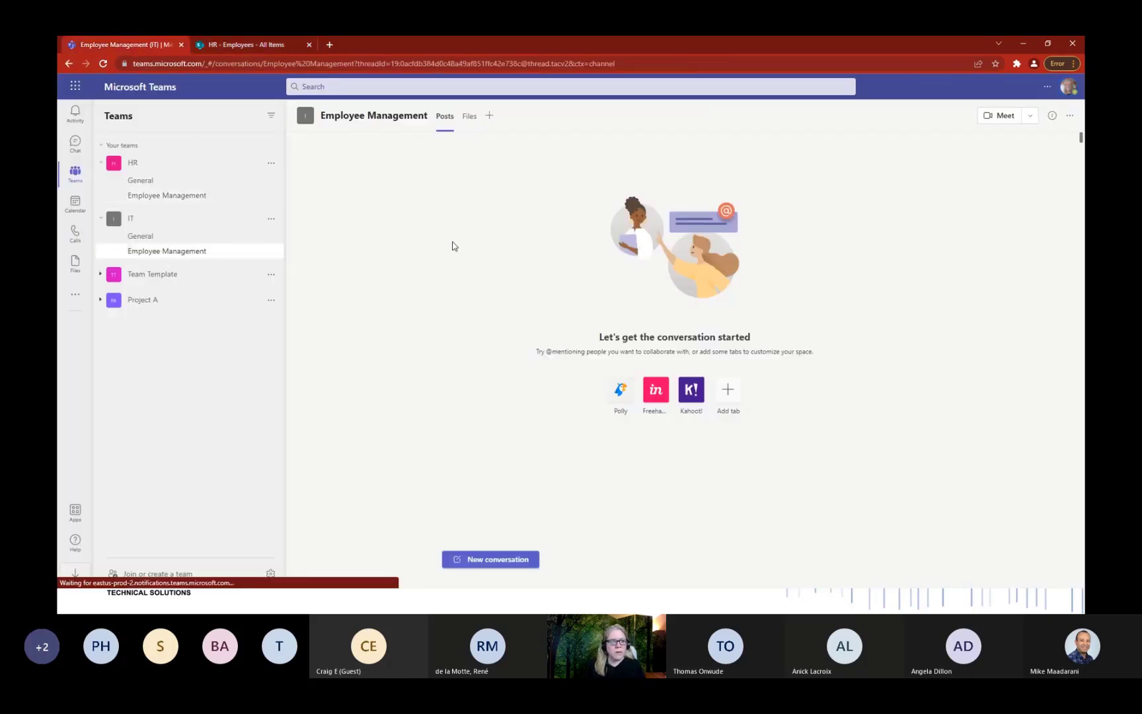
click(470, 118)
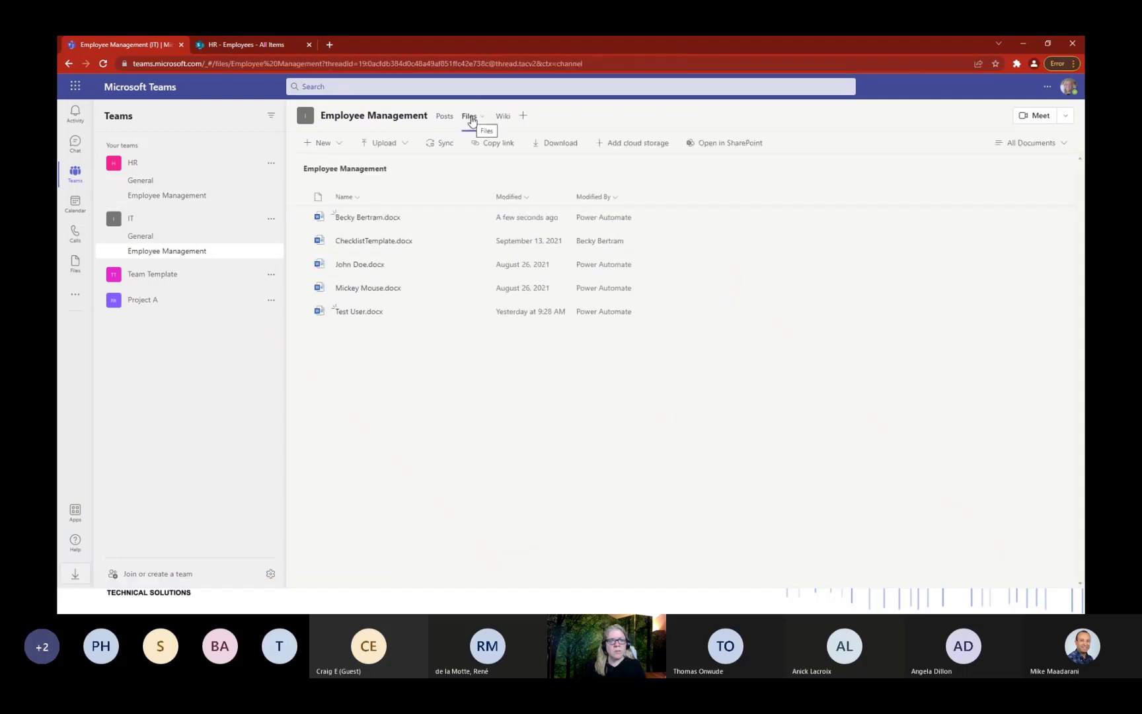
click(367, 220)
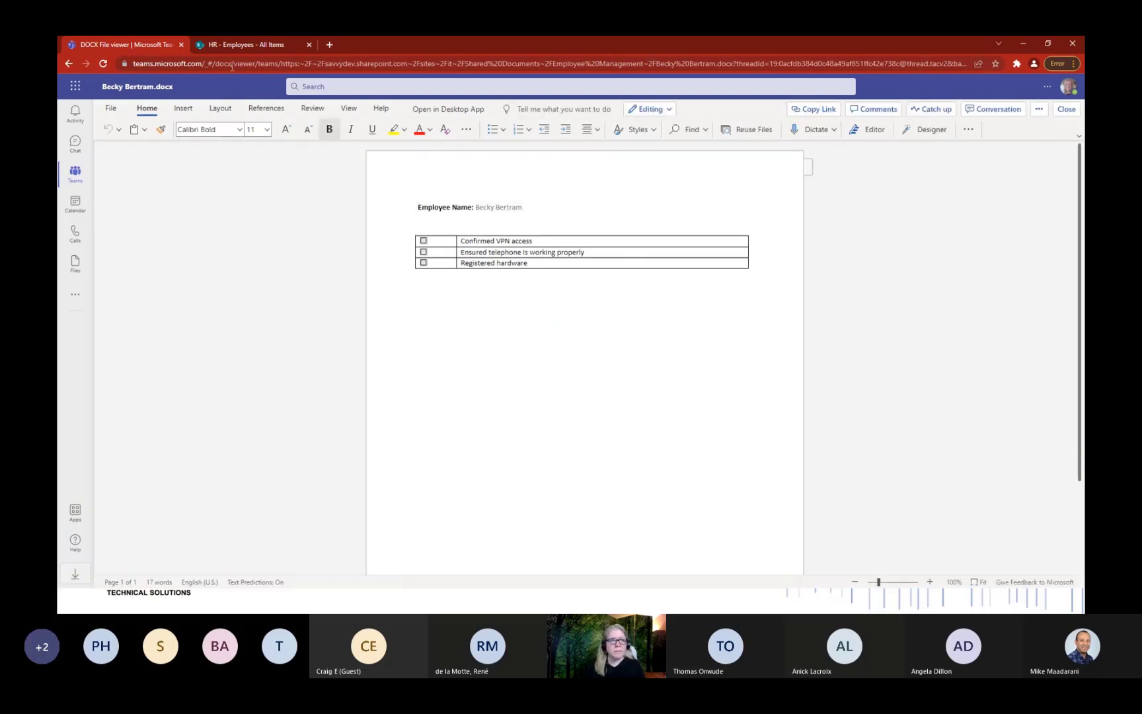
Refresh the run history and confirm the latest Notify Of New Employee run succeeded.
key(alt+Tab)
key(alt+Tab)
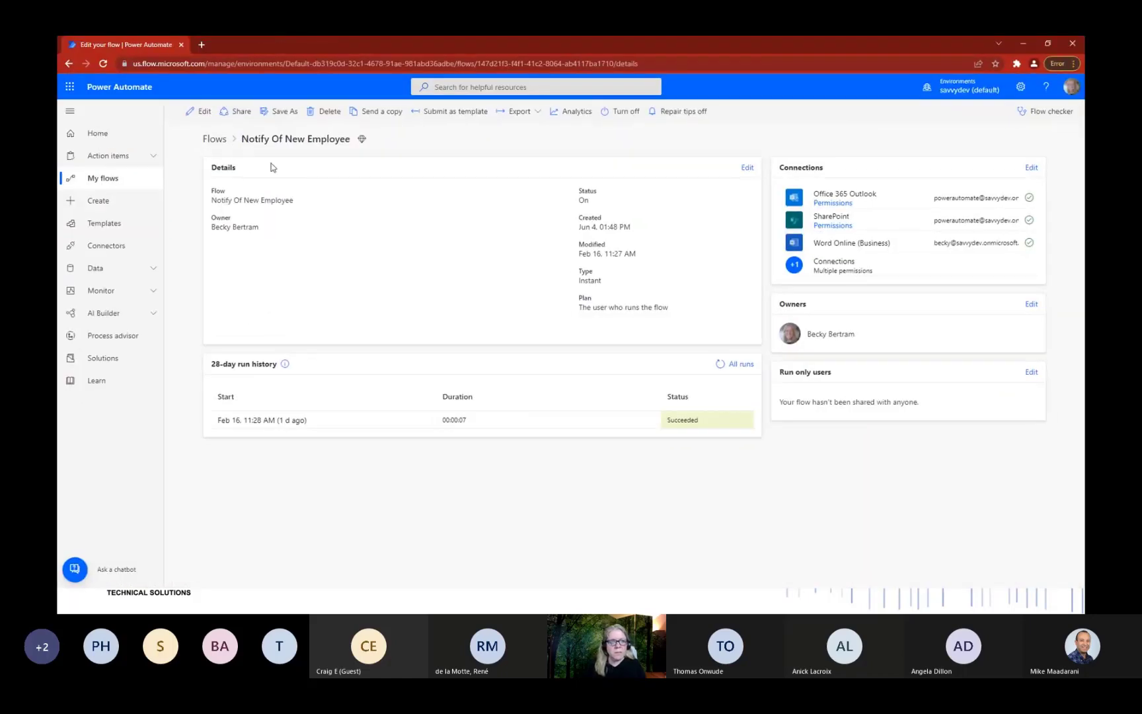
click(719, 363)
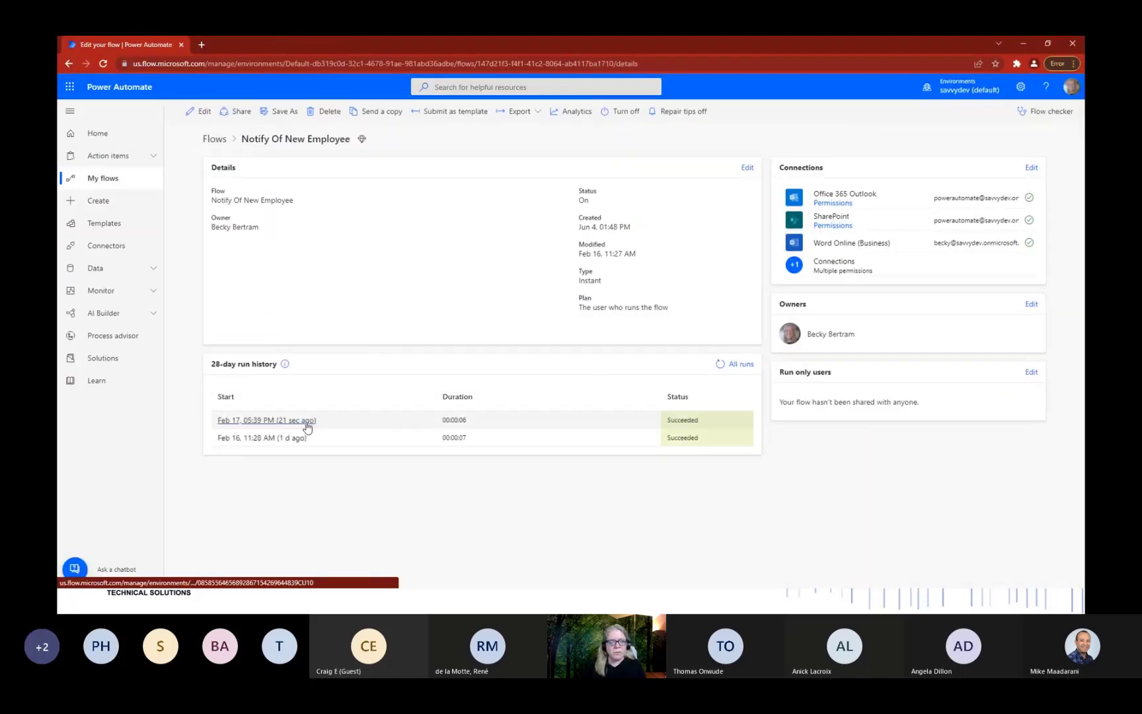
click(300, 421)
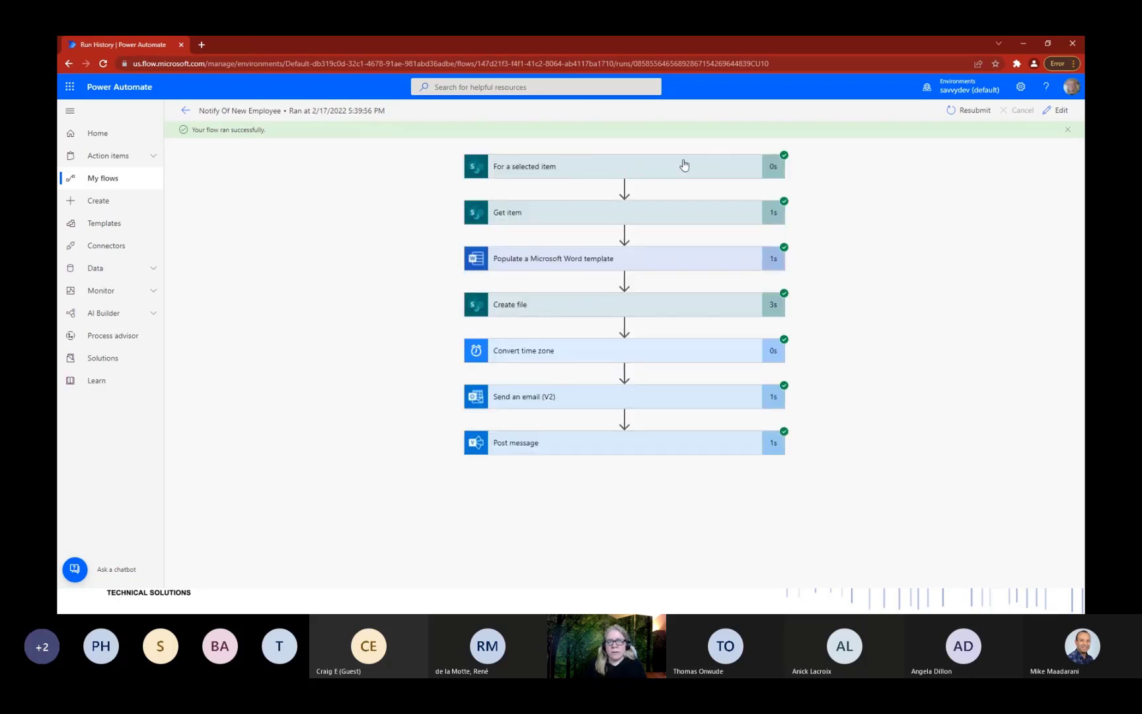
click(660, 260)
scroll(609, 275, down, 5)
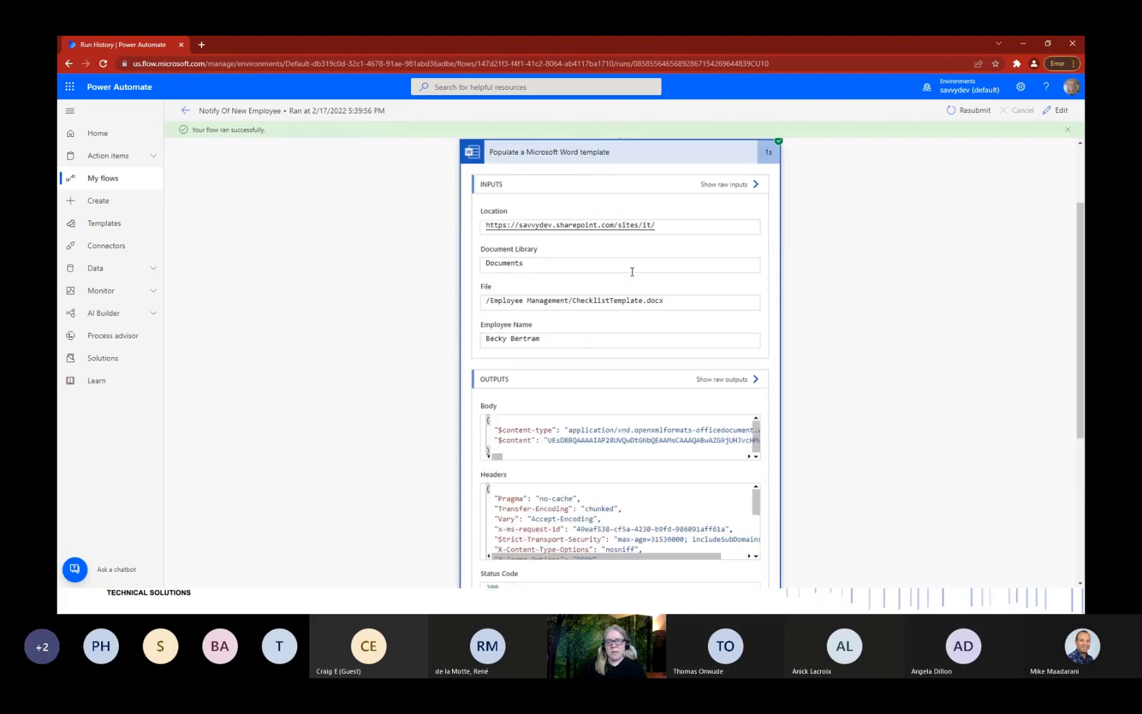
Edit the flow and expand its Word template and Send an email (V2) steps.
click(1060, 110)
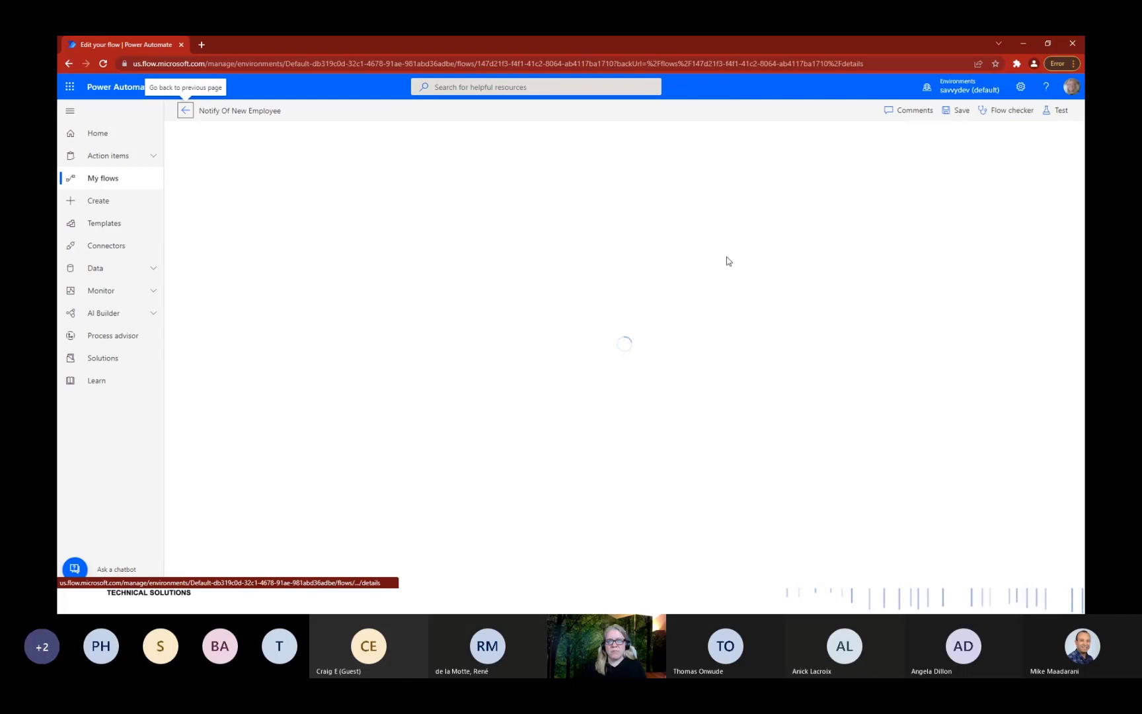
click(623, 228)
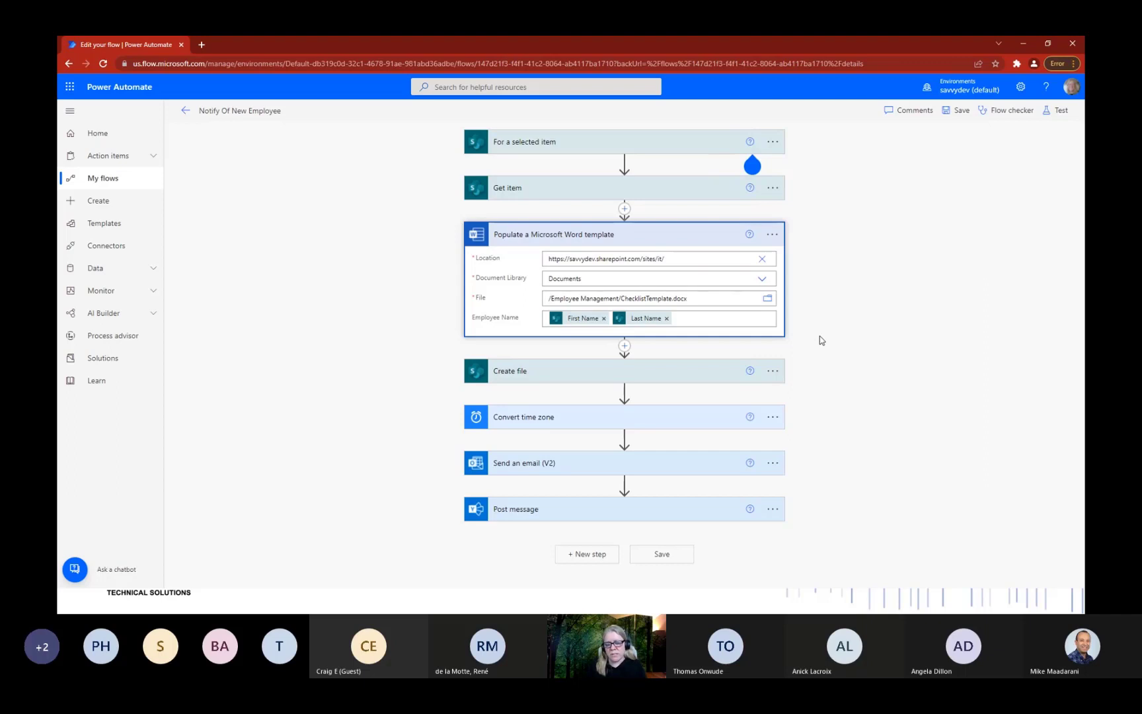
click(608, 467)
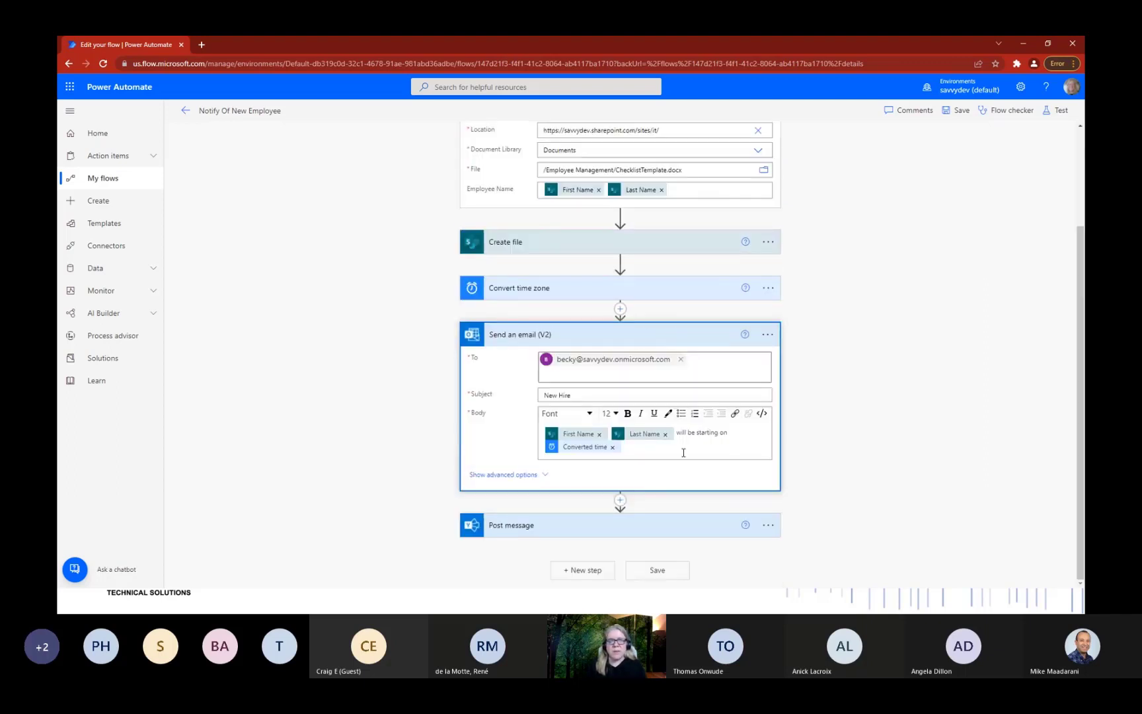
Open Outlook in a new tab and read the 'New Hire' email announcing the 2/18/2022 start.
click(70, 87)
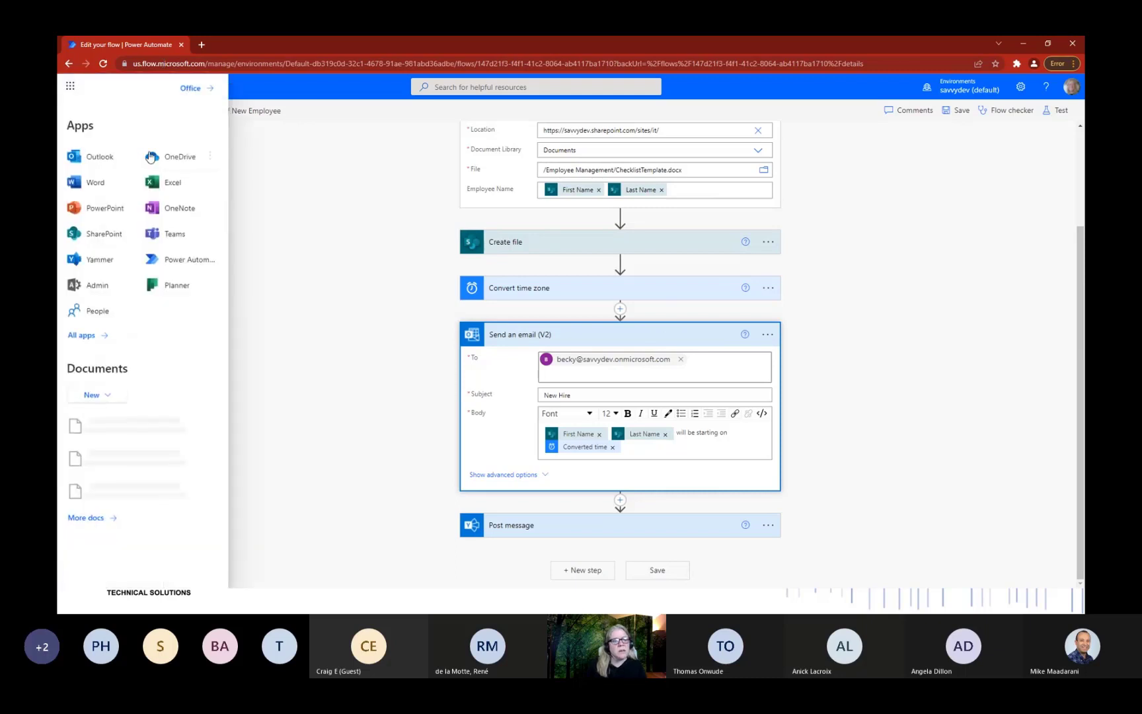
click(210, 155)
click(132, 156)
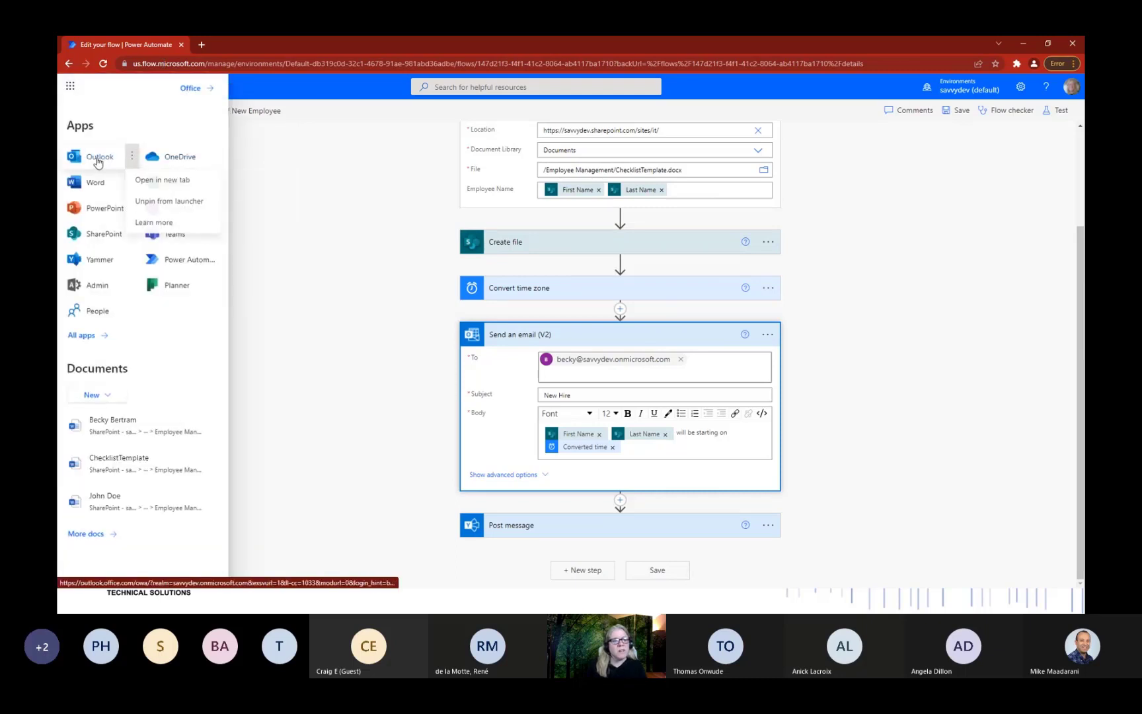
click(150, 181)
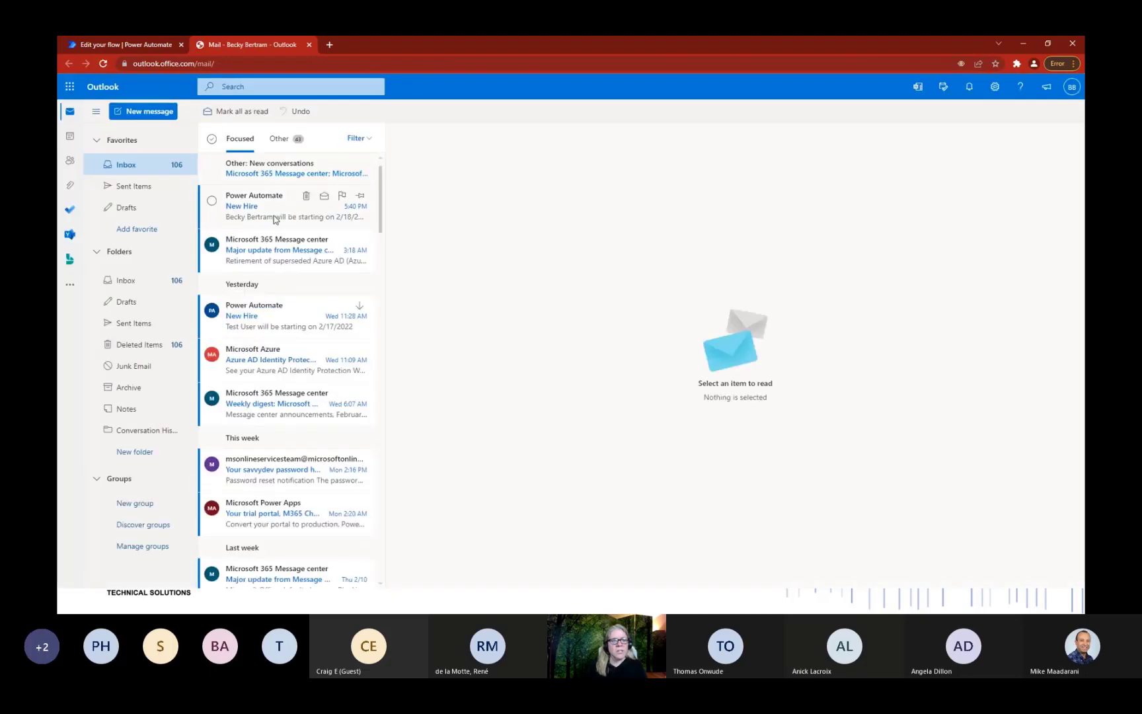
click(276, 219)
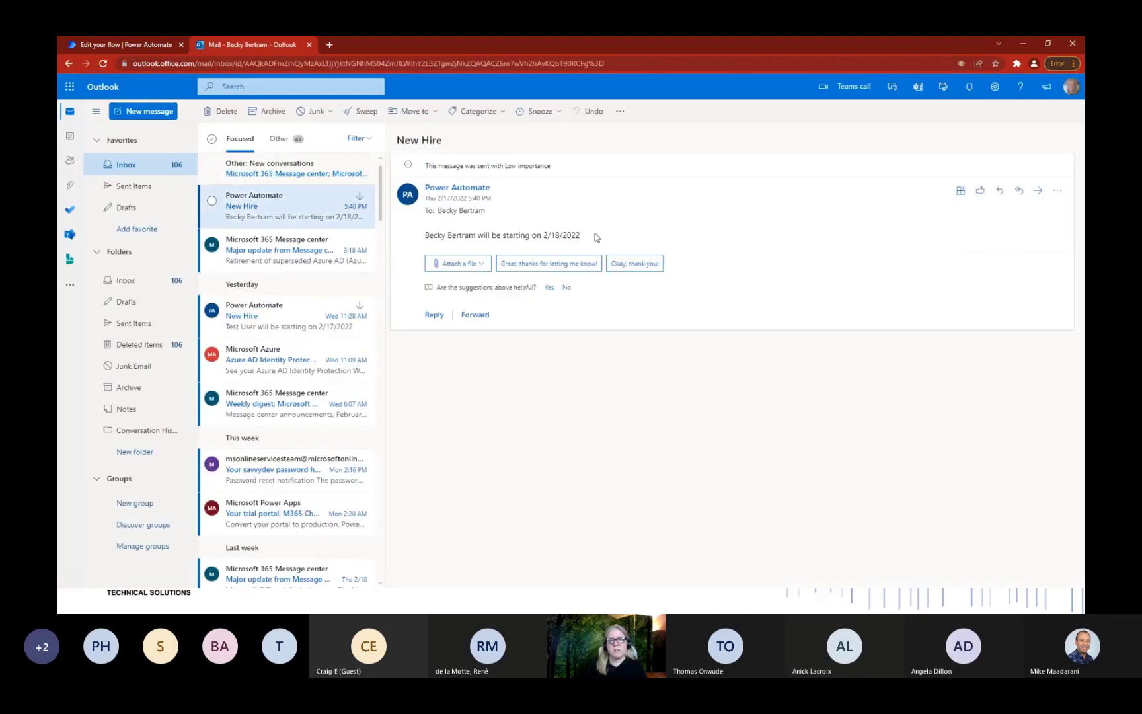
click(100, 47)
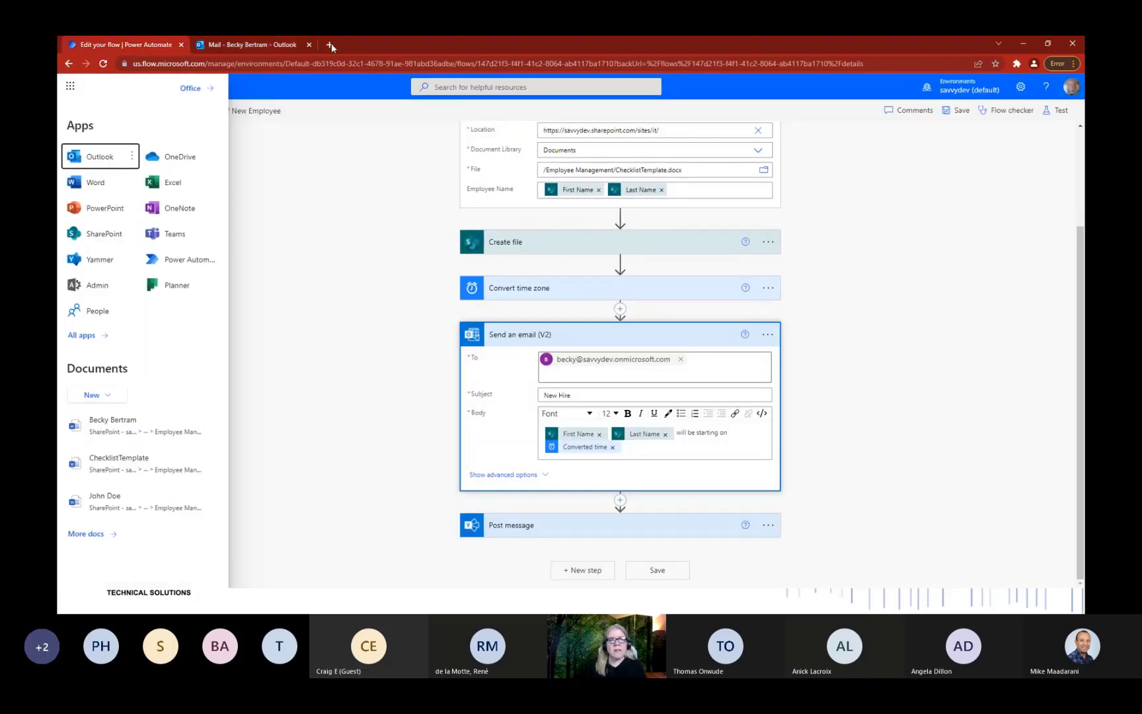
Reload the intranet home page and find the new hire's welcome post in Conversations.
drag(1084, 132, 509, 38)
scroll(1016, 381, down, 3)
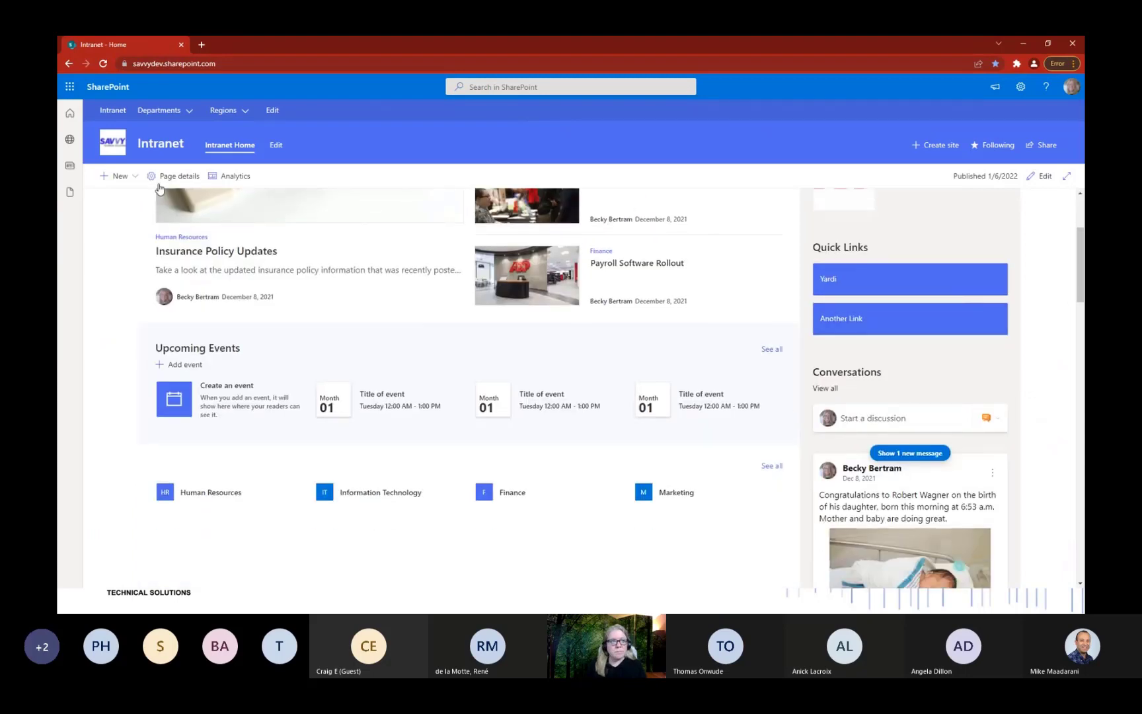
click(103, 63)
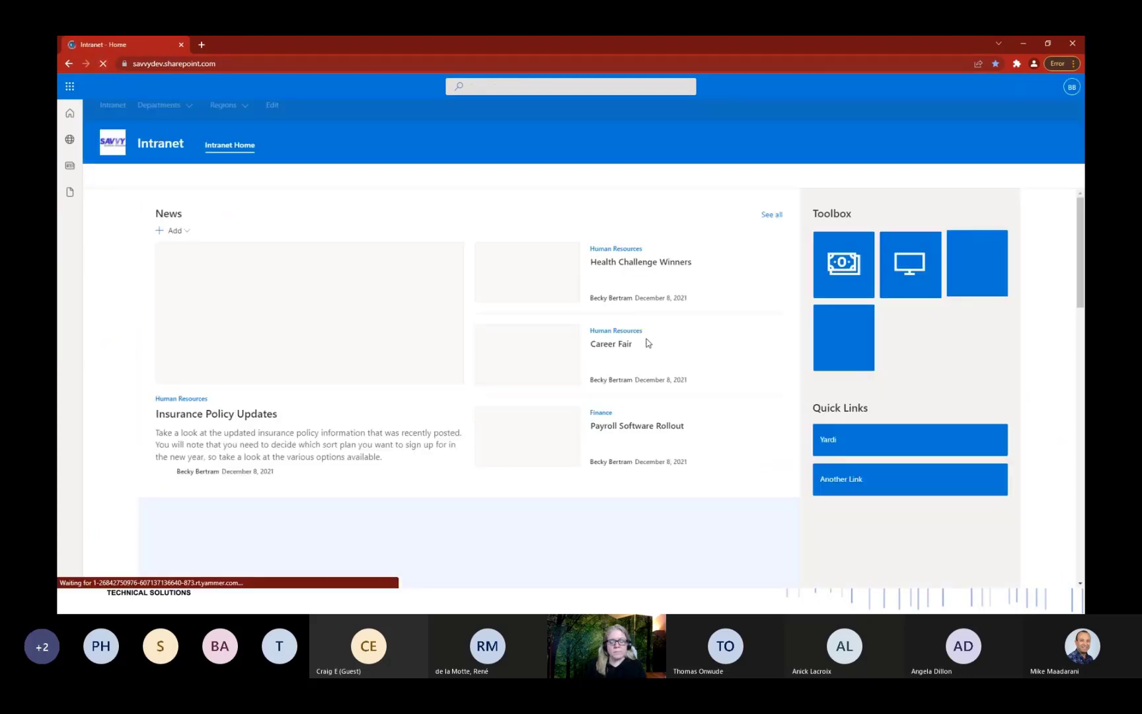
scroll(876, 345, down, 3)
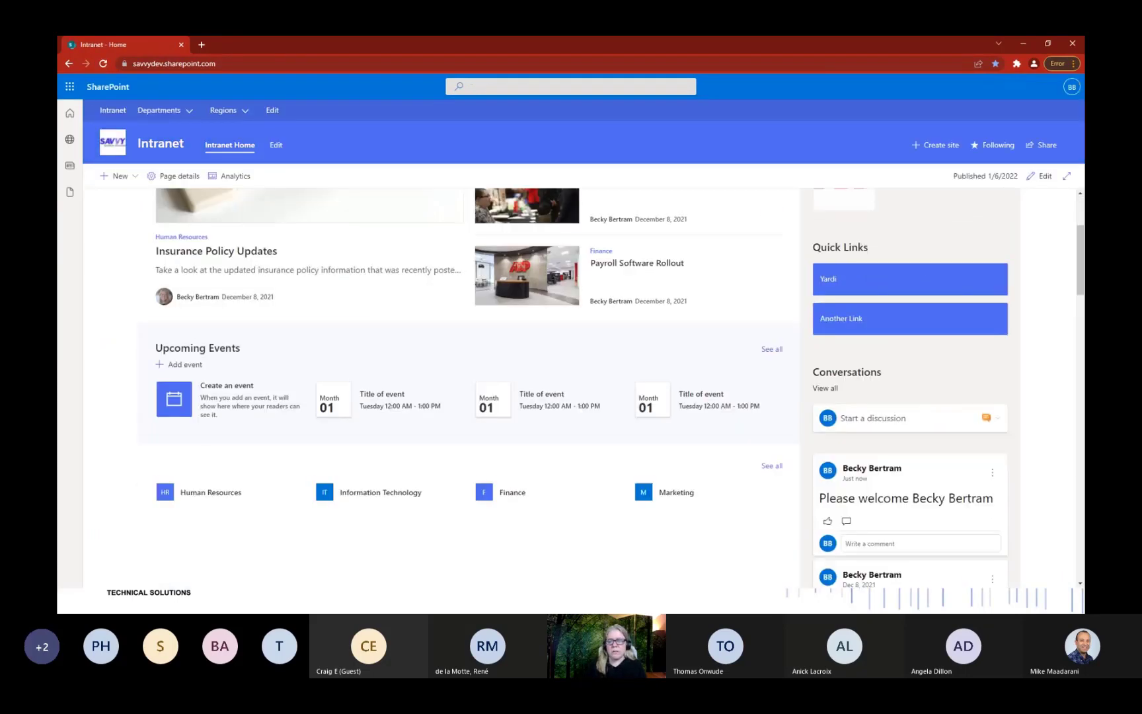
scroll(958, 368, down, 2)
scroll(916, 346, down, 2)
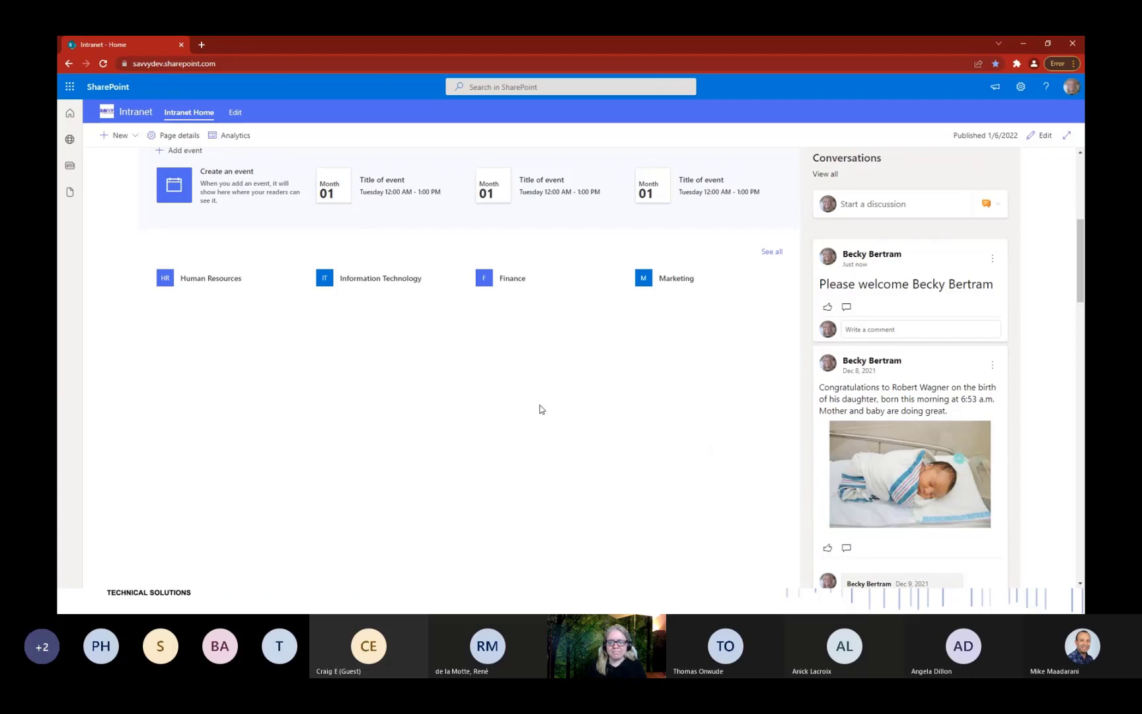
Close the SharePoint intranet and Power Automate flow editor windows.
scroll(539, 406, up, 5)
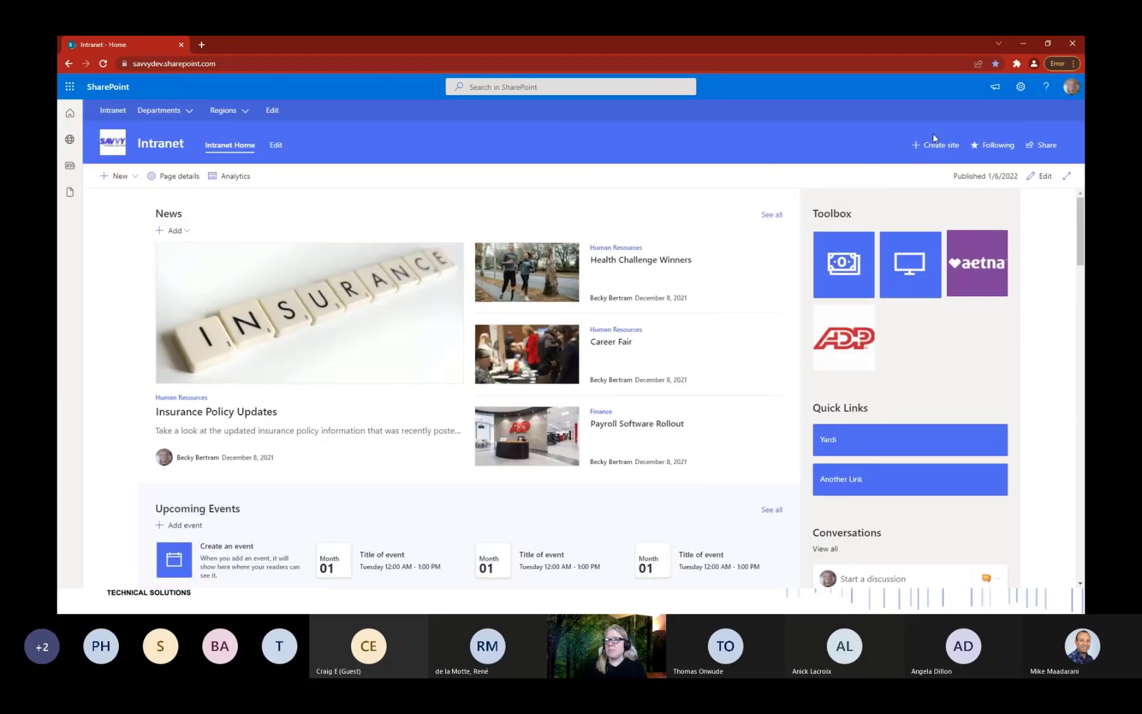
click(1071, 44)
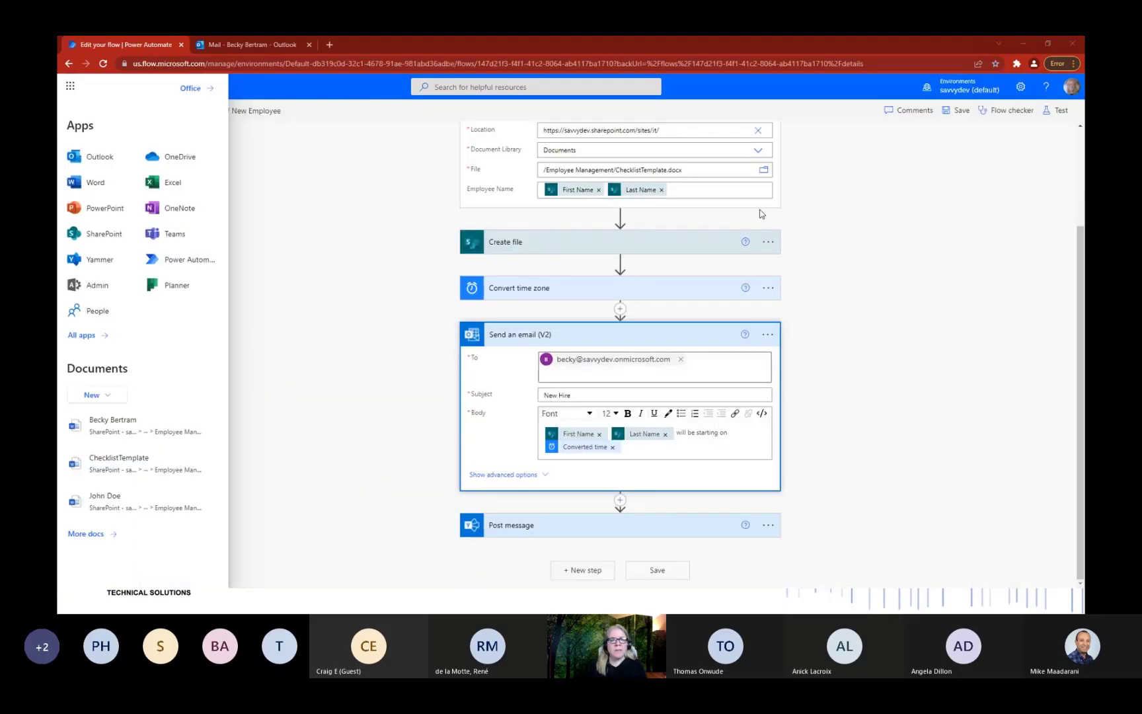
click(1071, 44)
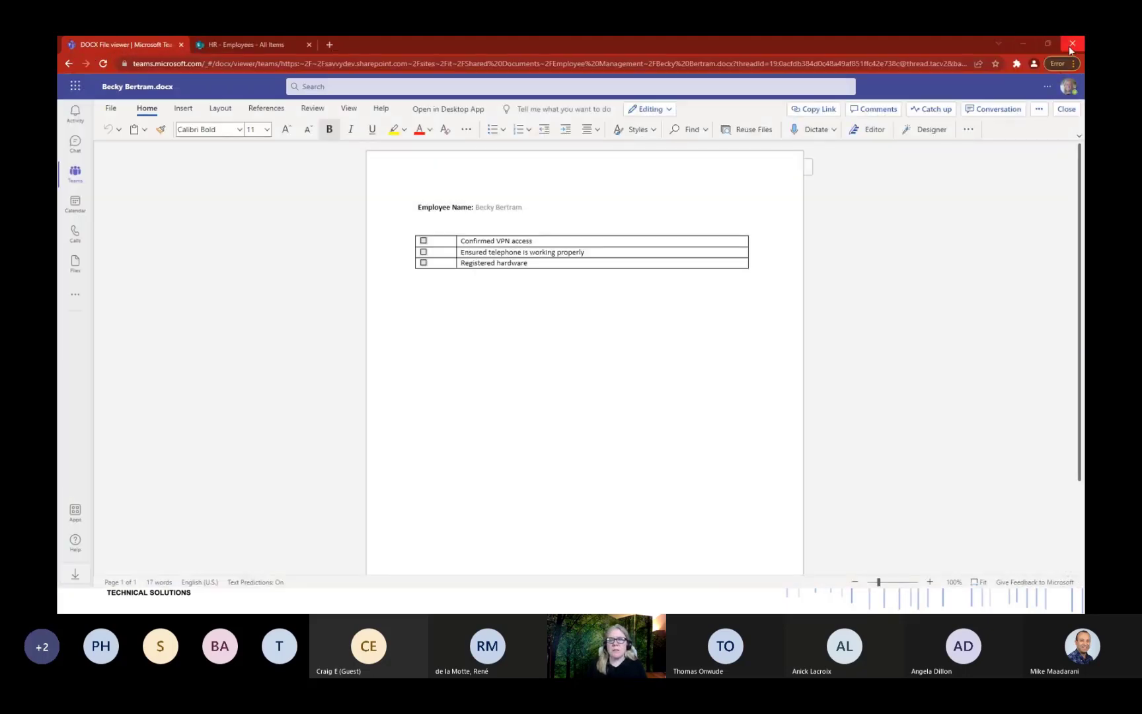
Close the document viewer, maximize the admin center, and open Search & intelligence > Answers.
click(1071, 45)
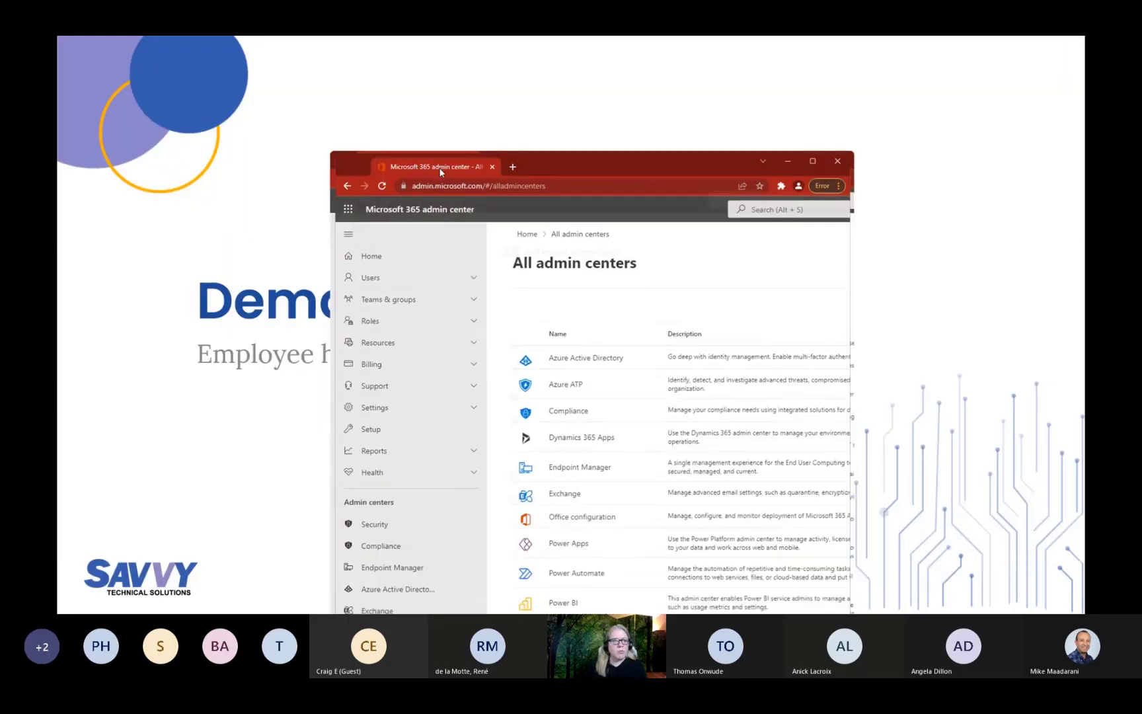
drag(439, 167, 426, 38)
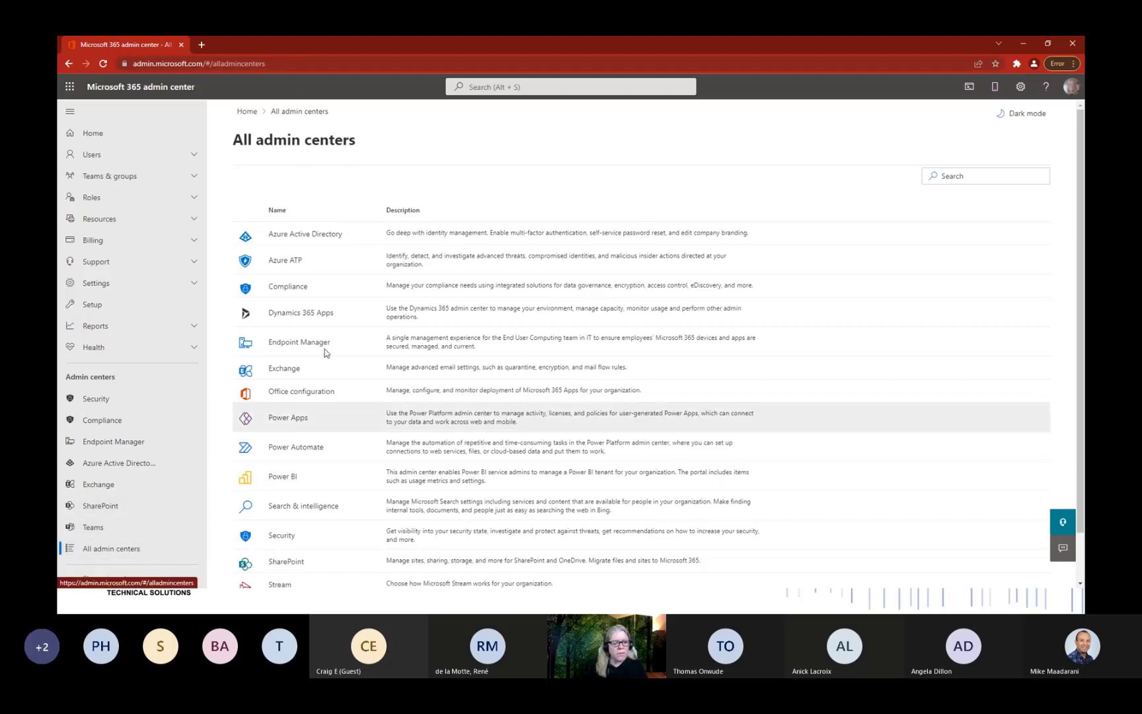
scroll(375, 343, down, 1)
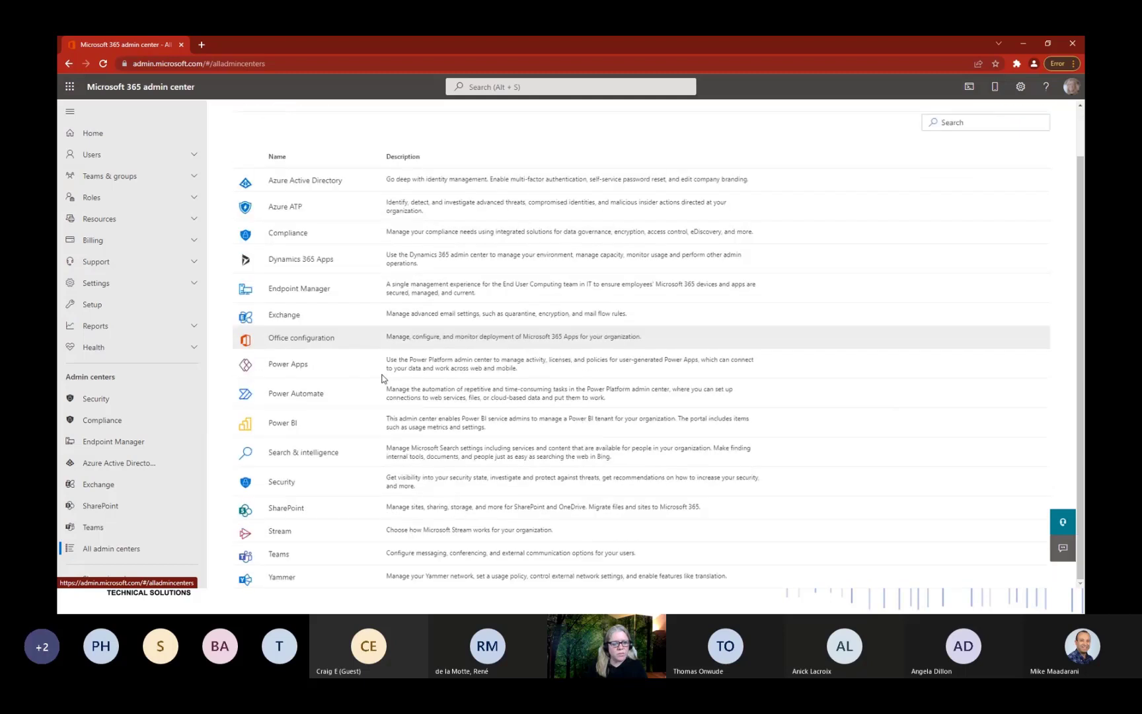
click(302, 455)
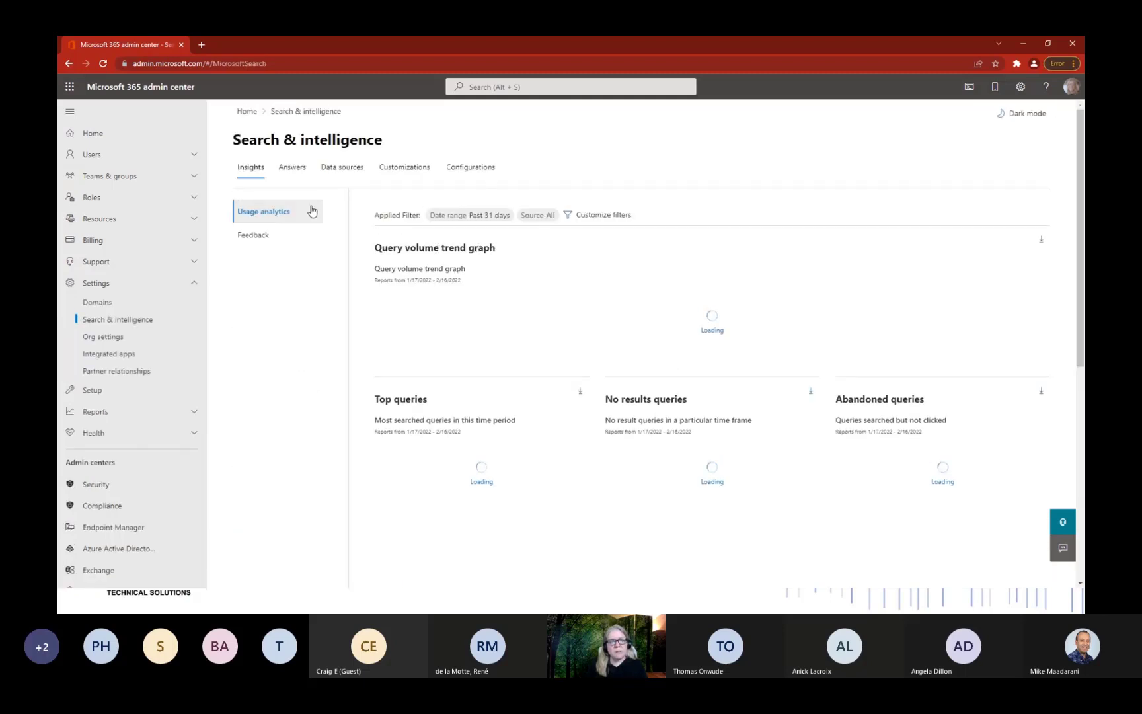
click(297, 174)
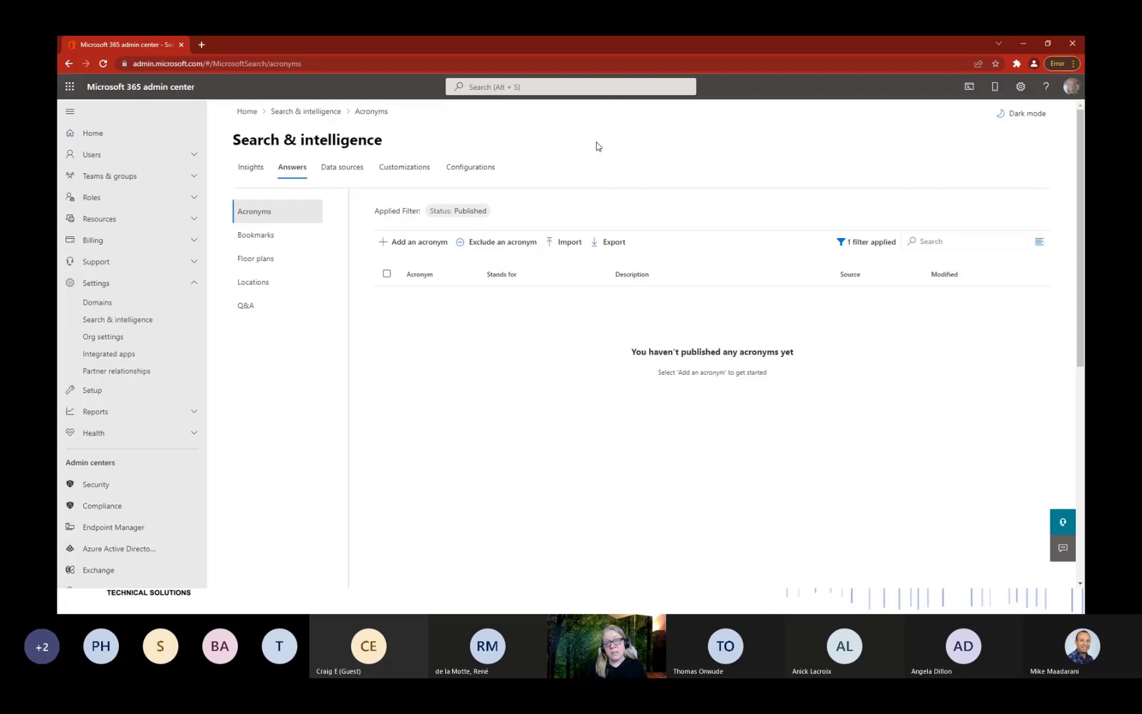
Show the Floor plans list with the published Headquarters floor plan.
click(263, 266)
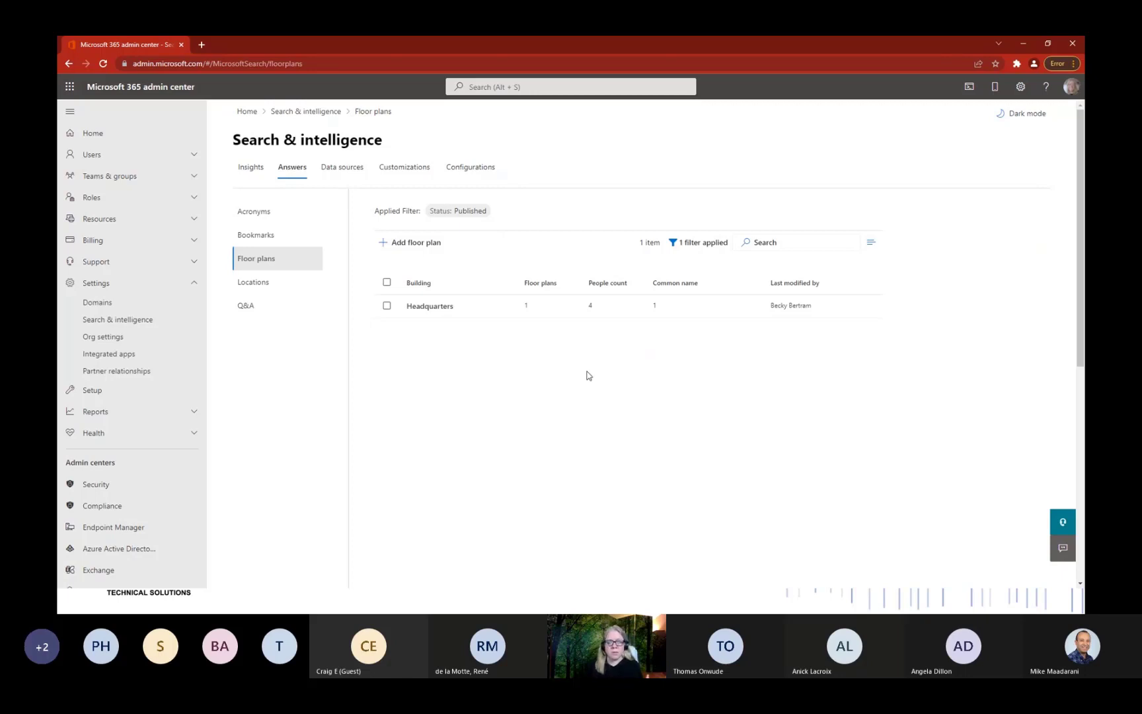
Review the Headquarters location details, then reopen the Headquarters floor plan edit.
click(436, 308)
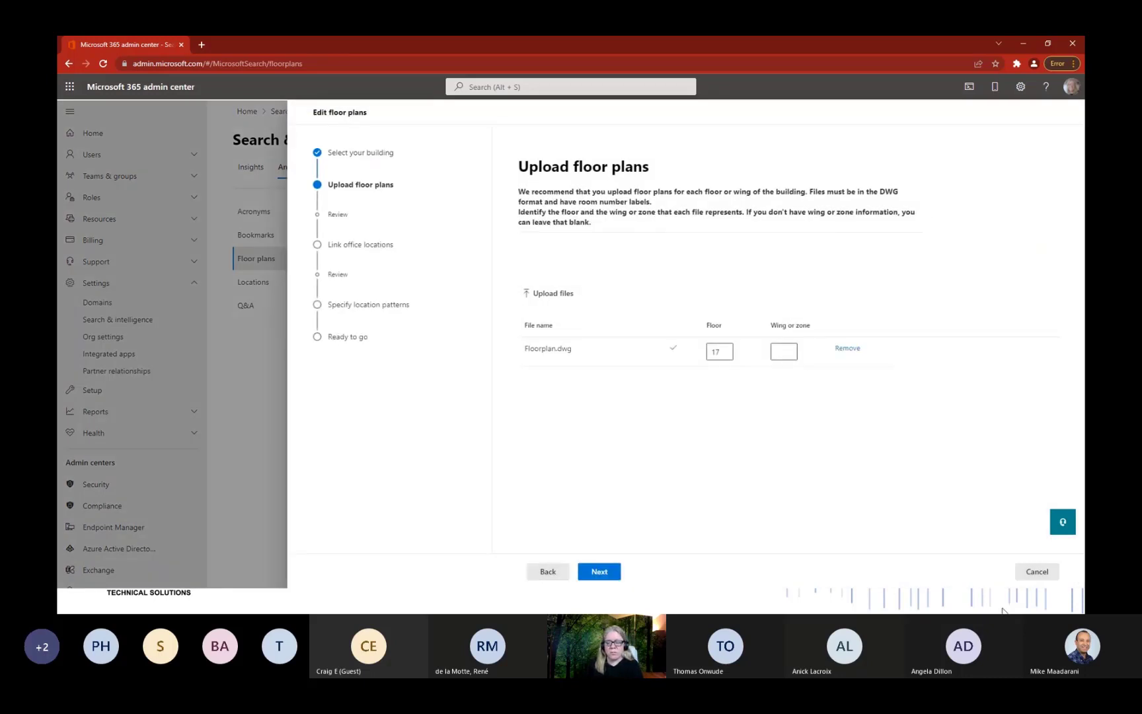
click(1034, 572)
click(269, 282)
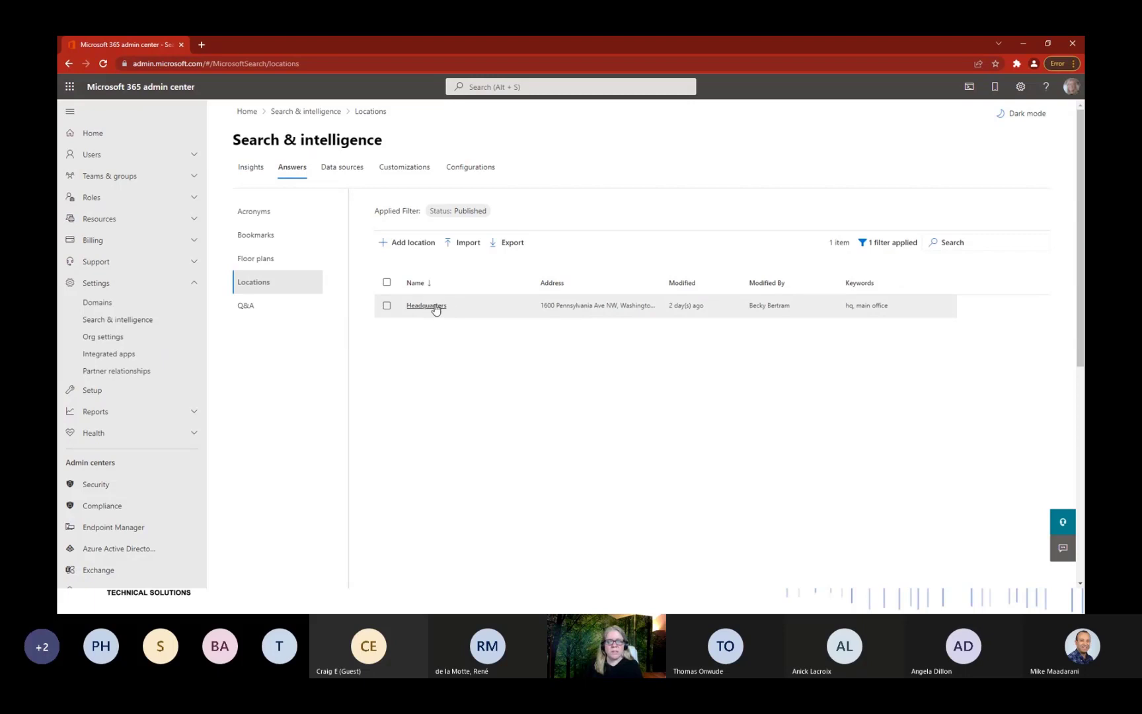
click(614, 313)
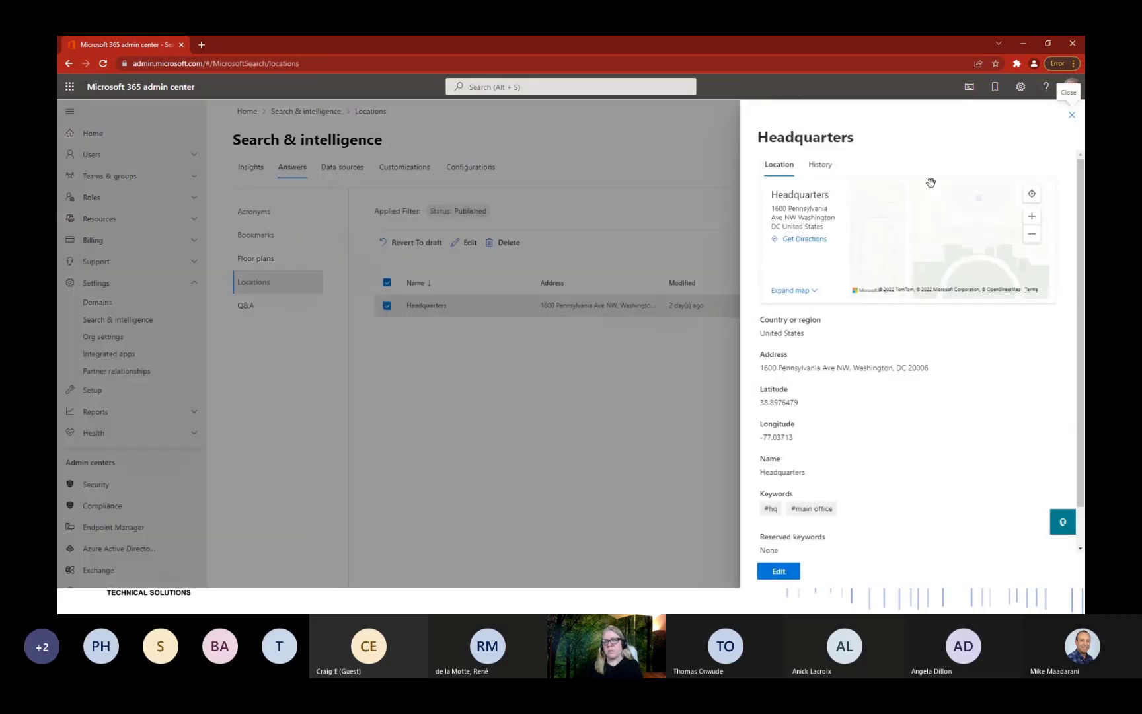
click(1073, 117)
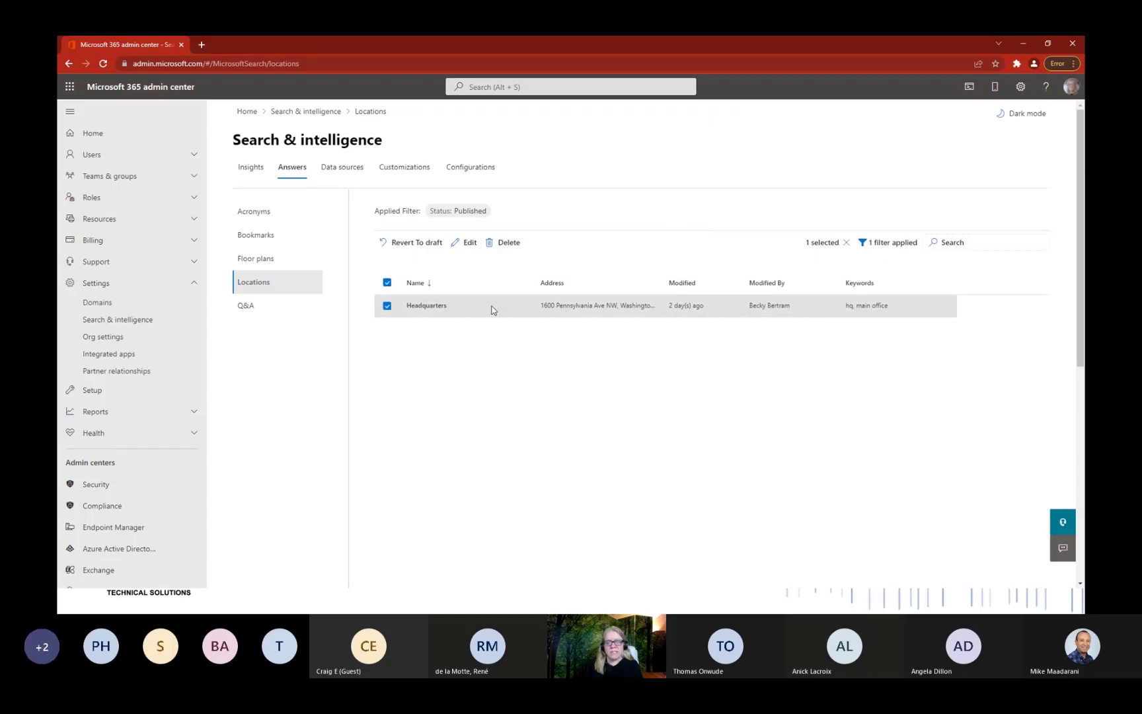
click(269, 262)
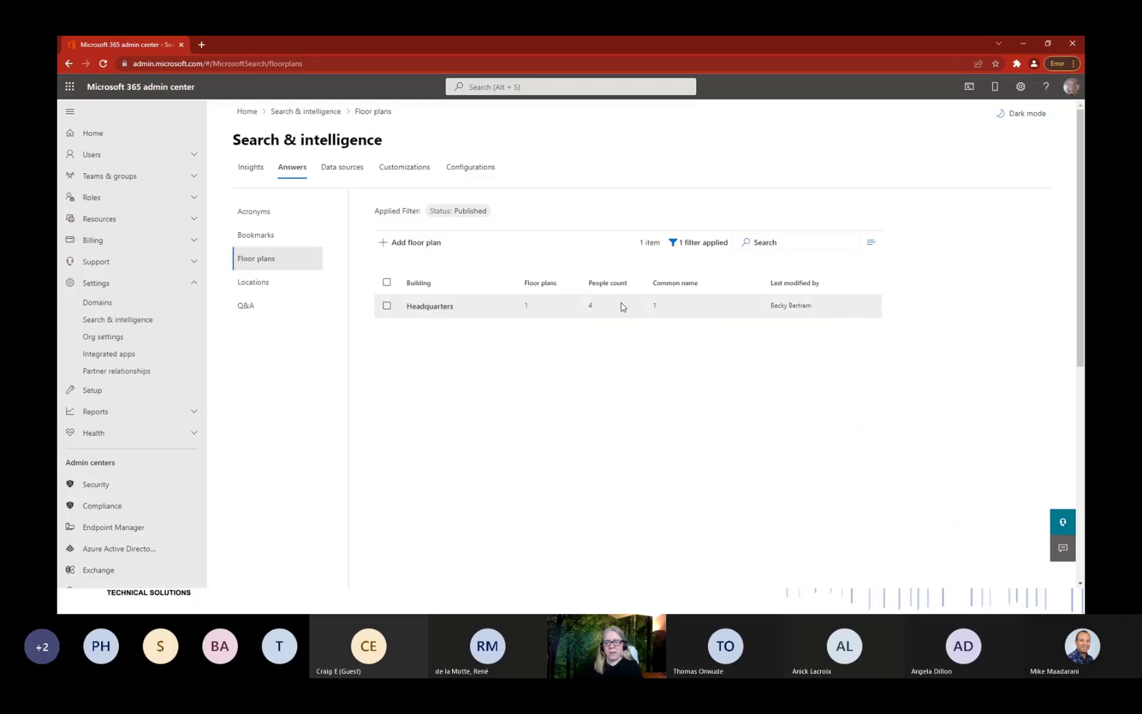
click(436, 308)
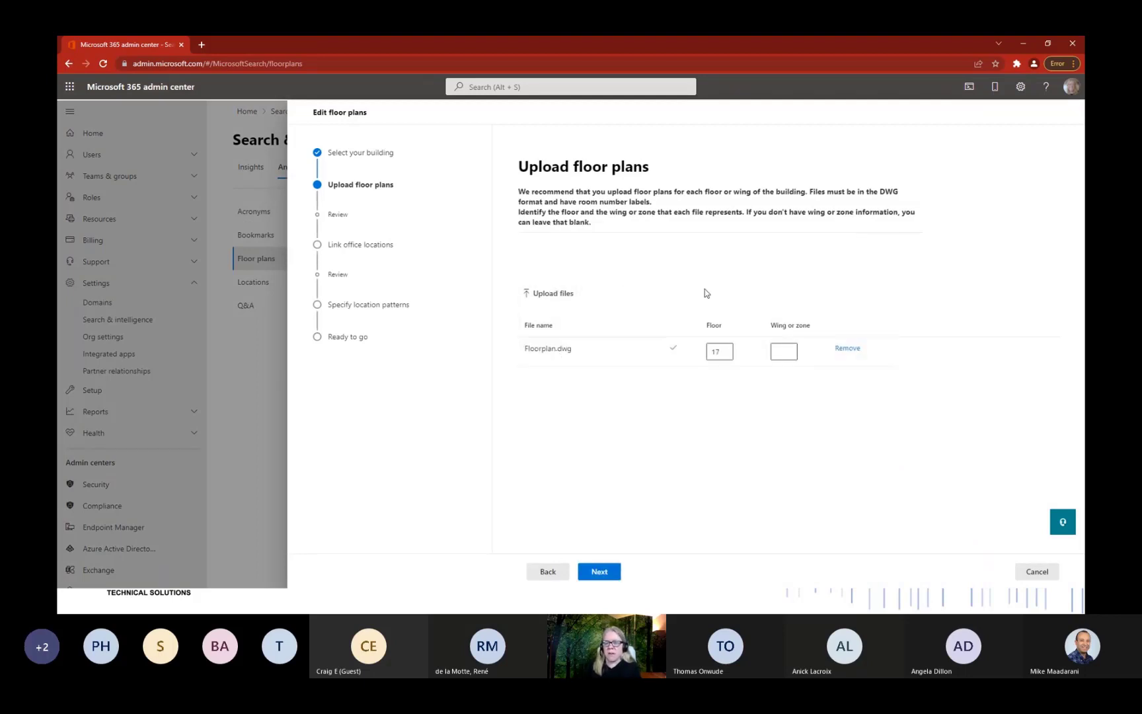
Confirm Floorplan.dwg is on floor 17, review the mapped locations summary, and continue mapping.
click(731, 352)
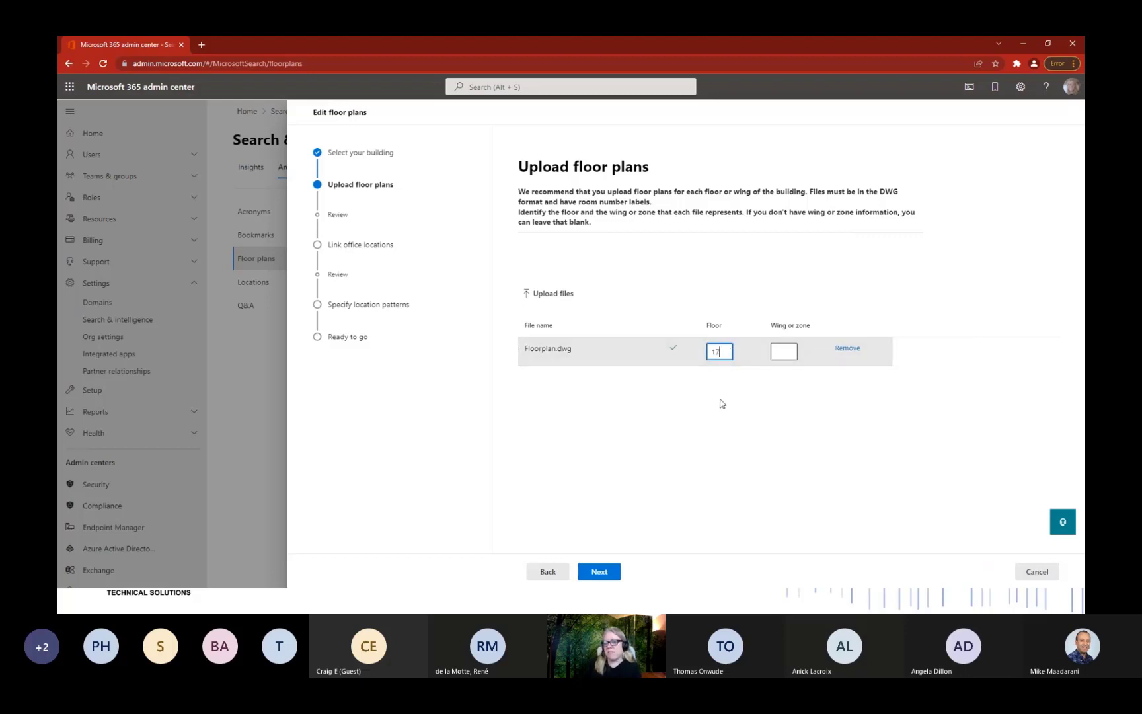
click(611, 572)
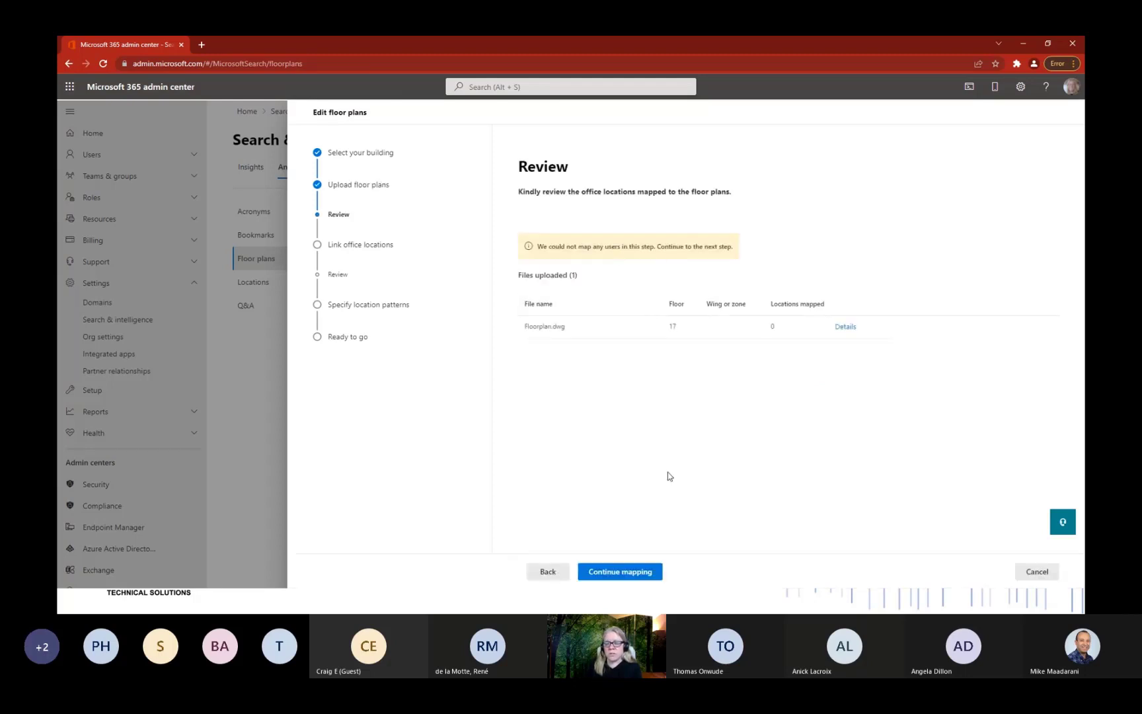
click(845, 325)
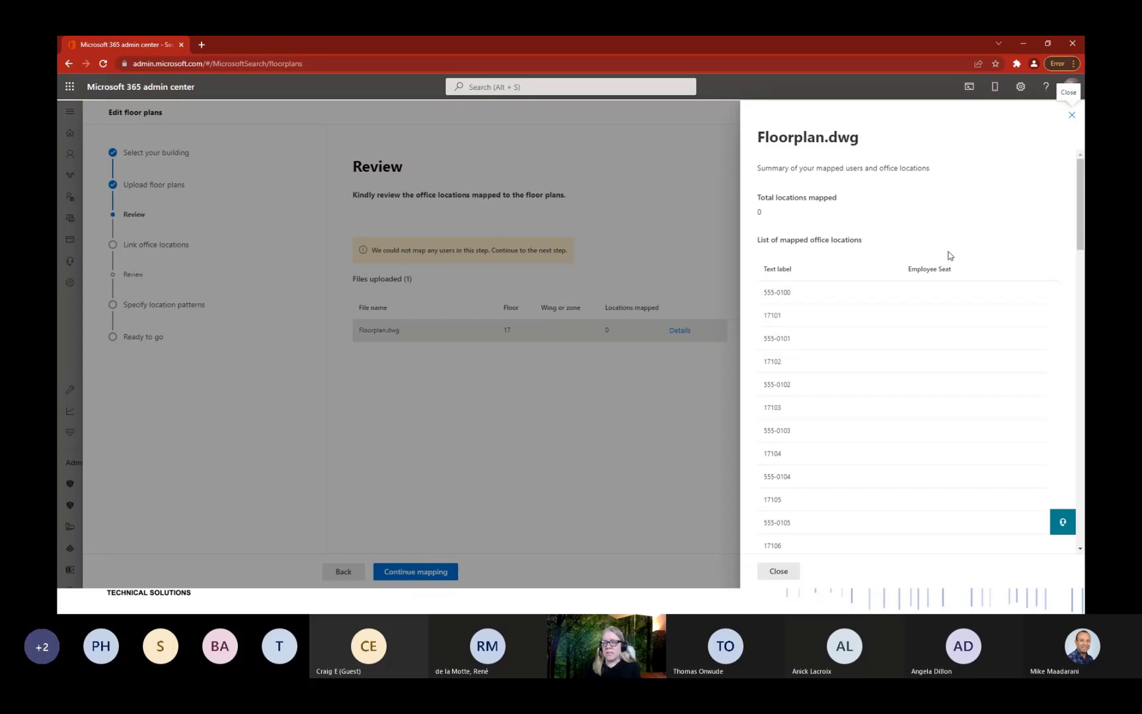
click(1072, 115)
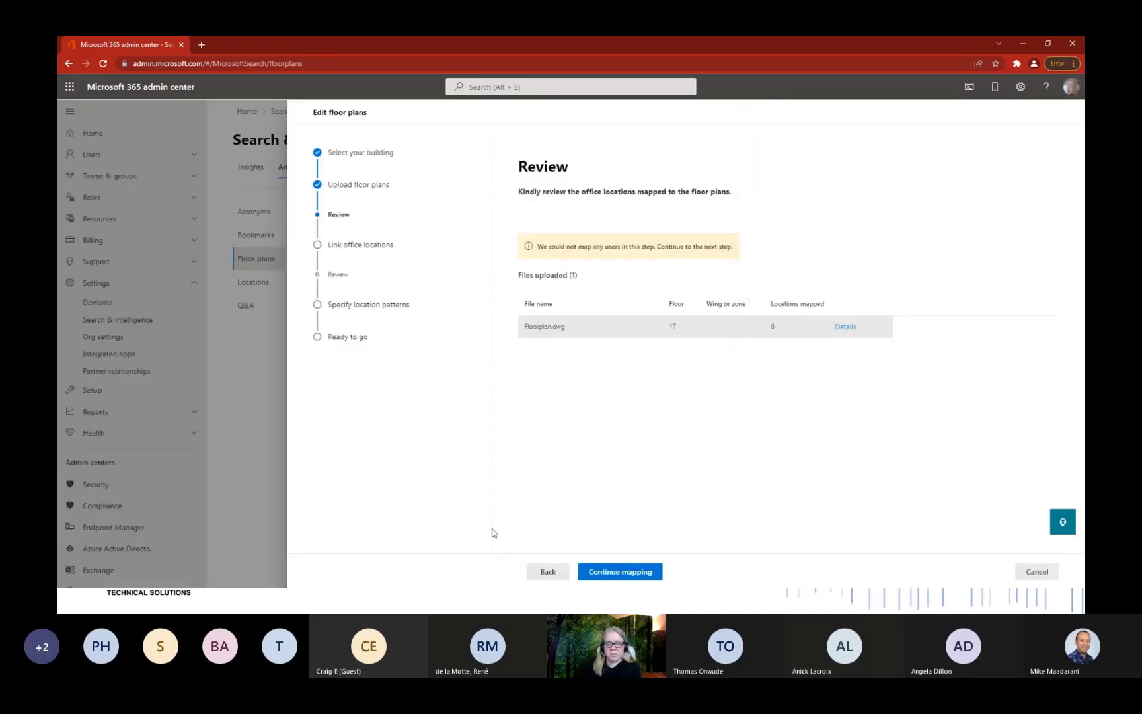
click(616, 572)
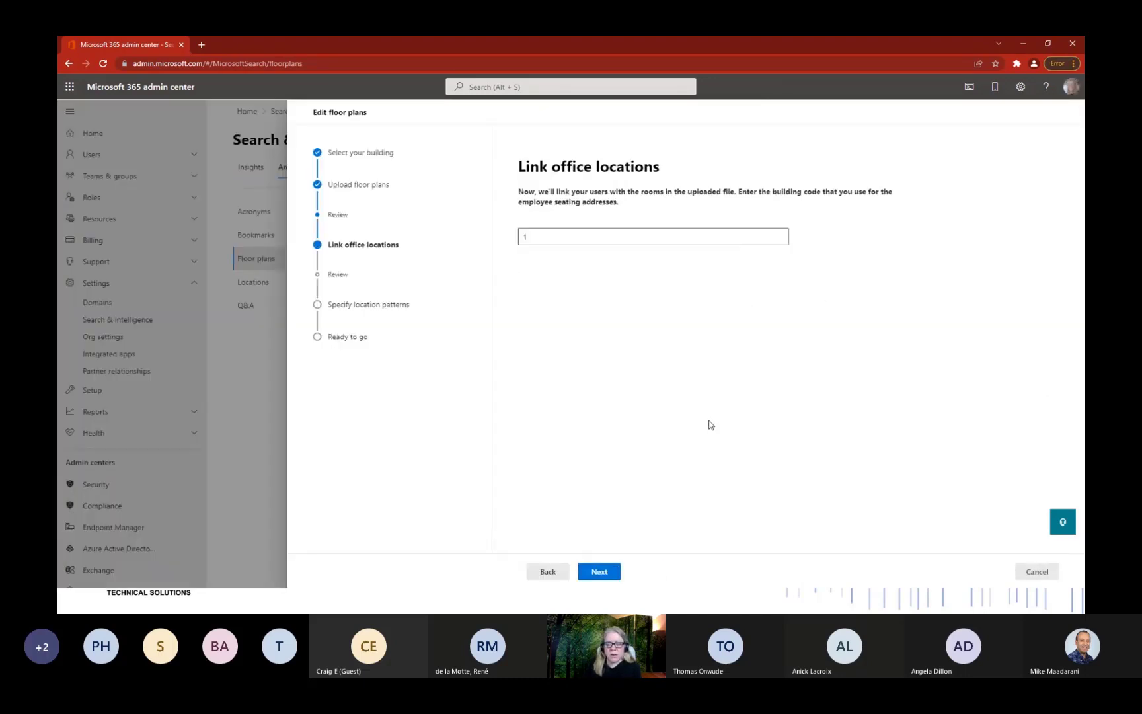
Map office locations with building code 1, review the 4 mapped seats, and continue to location patterns.
click(569, 236)
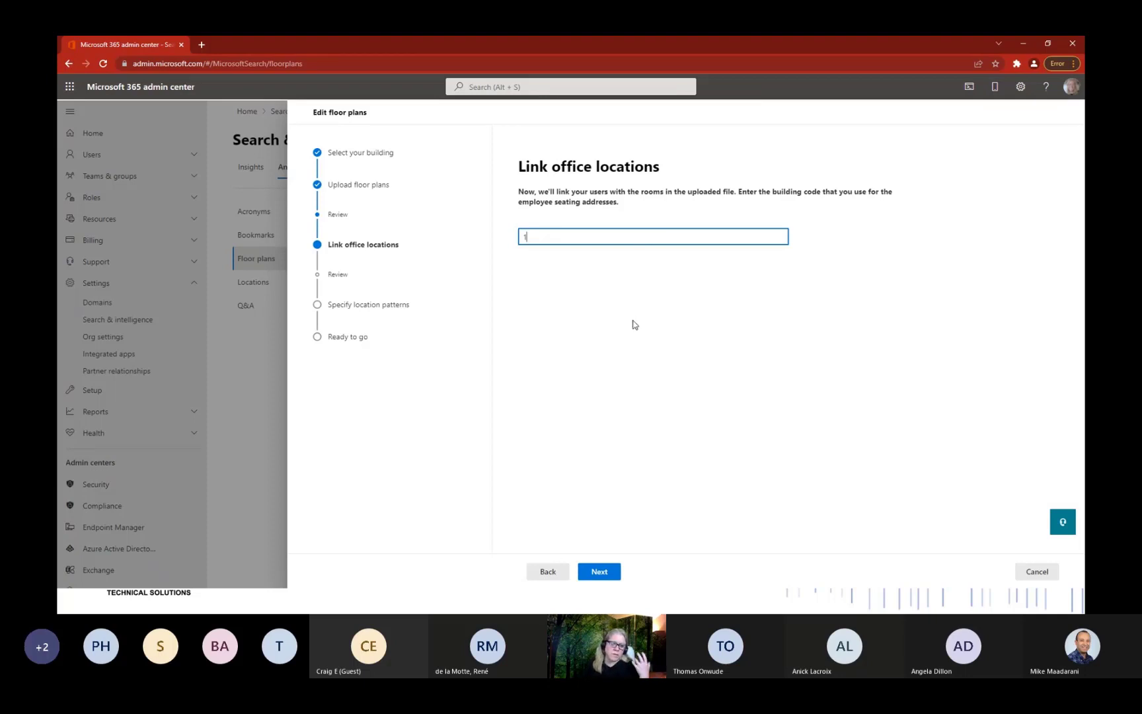
click(601, 571)
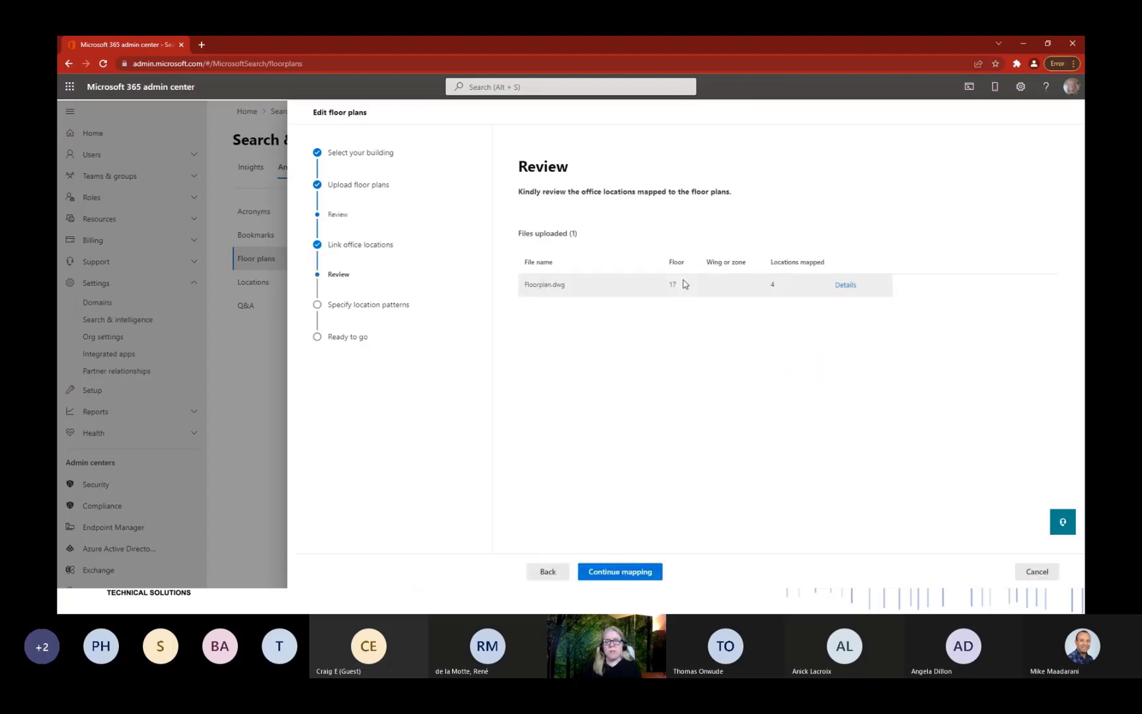
click(846, 285)
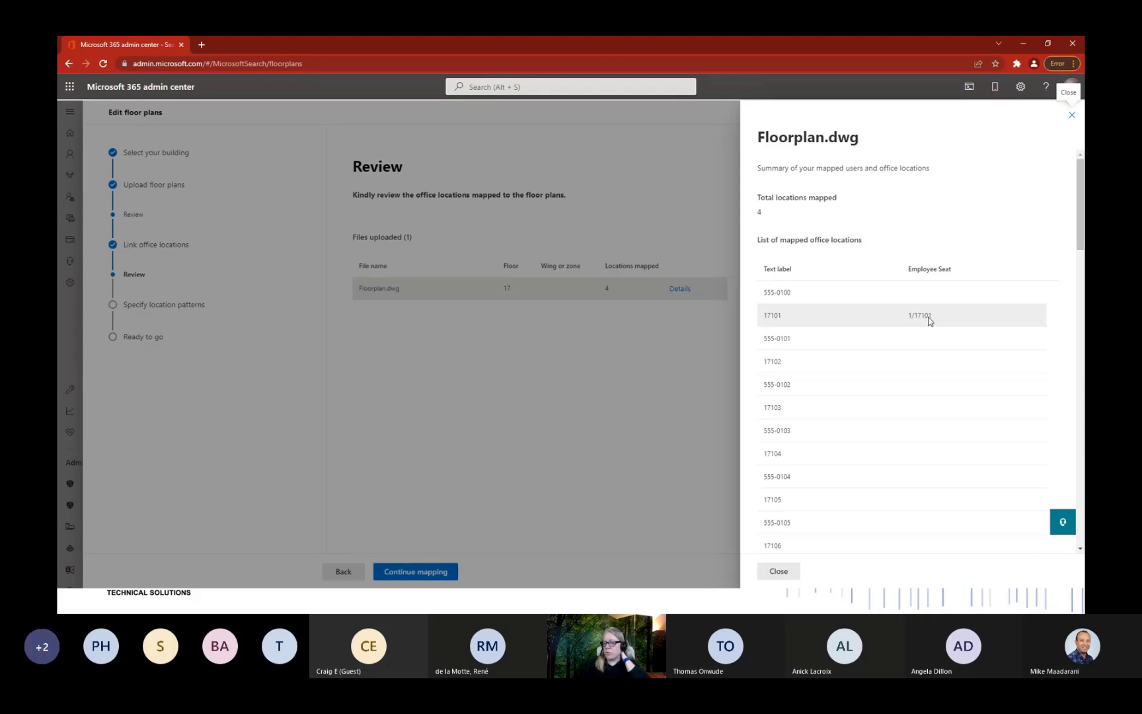
scroll(931, 375, down, 6)
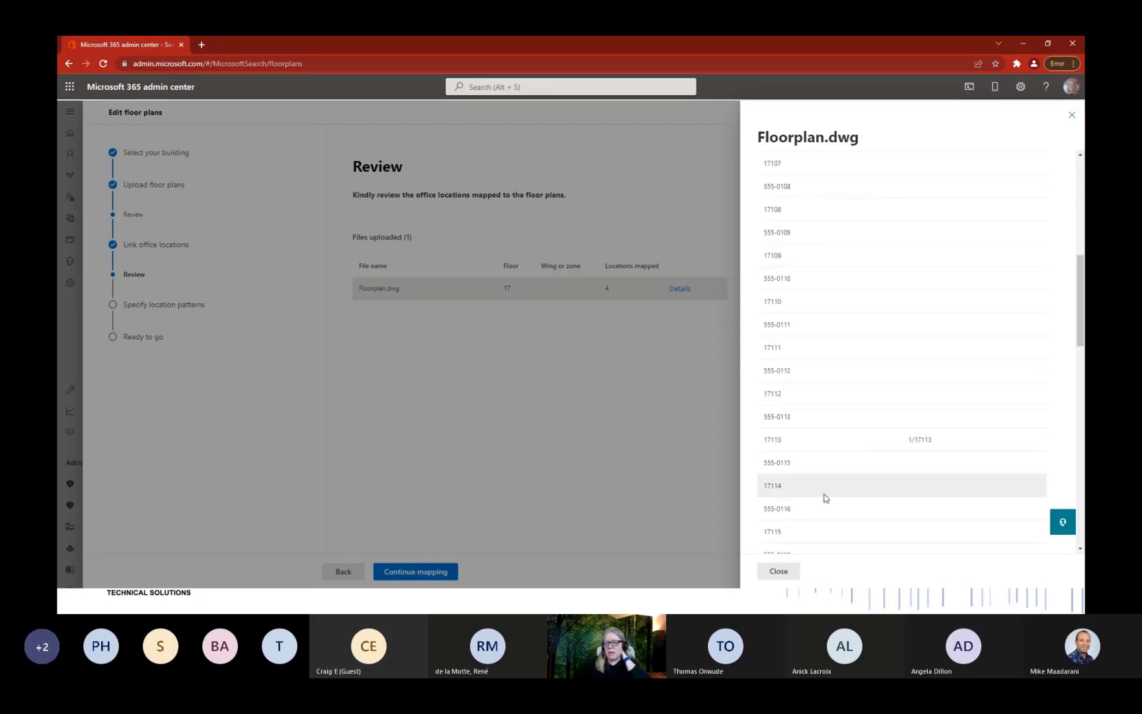
scroll(880, 306, up, 6)
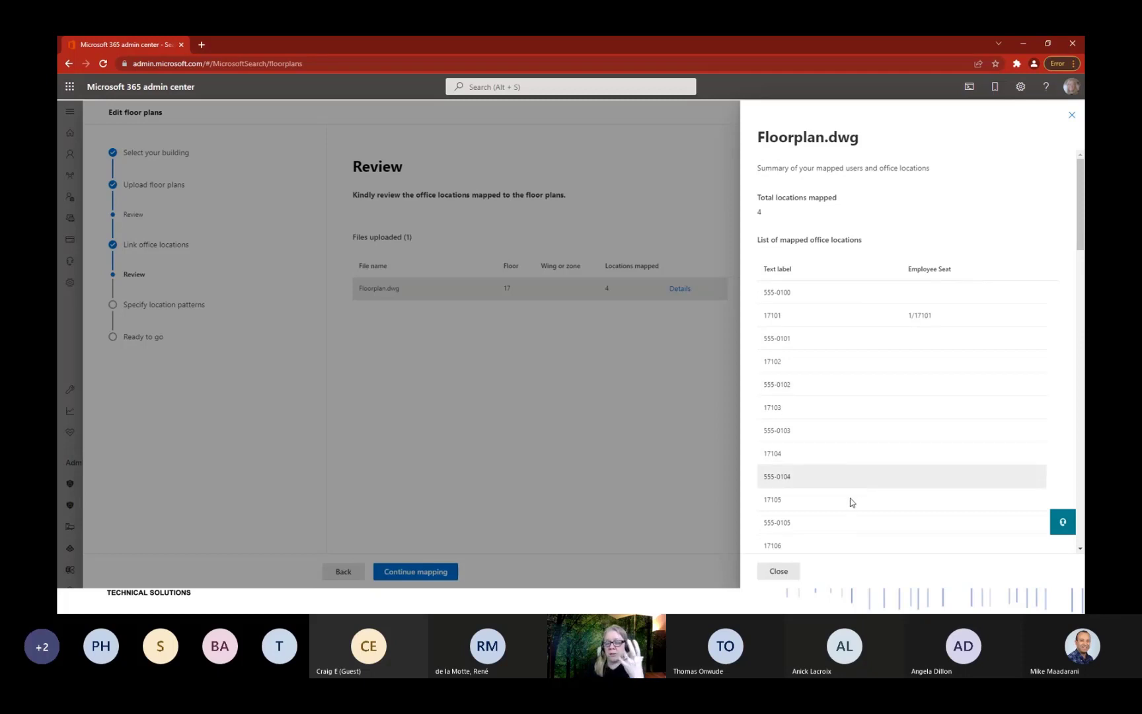
click(792, 570)
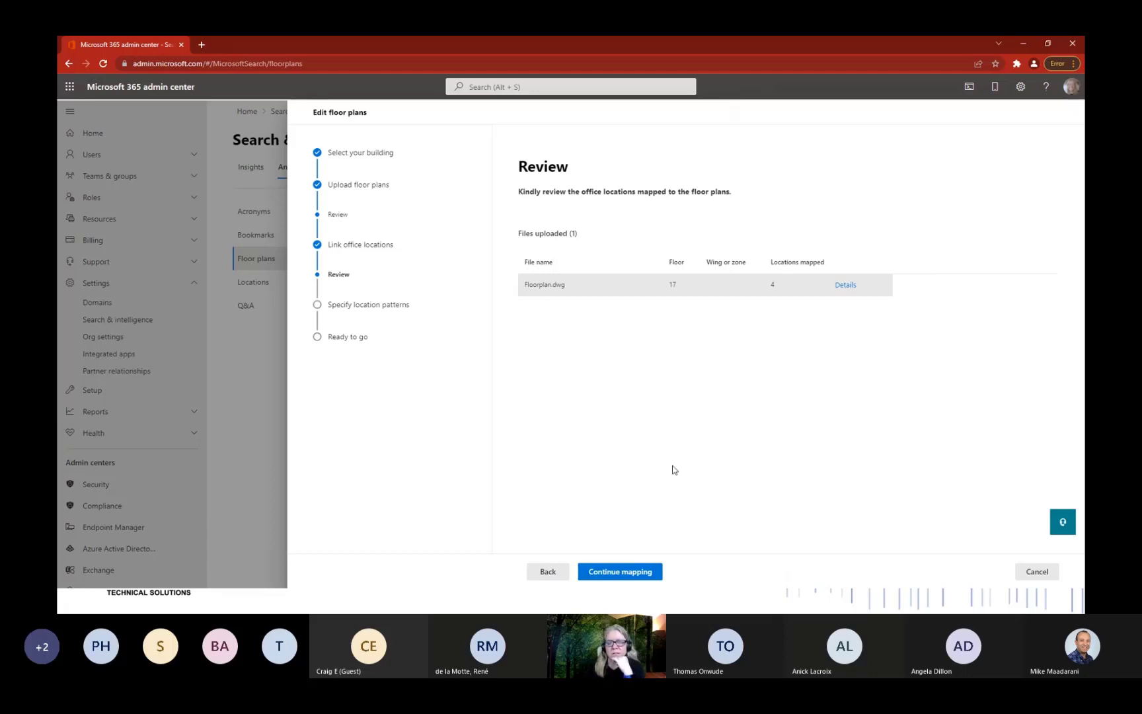
click(631, 574)
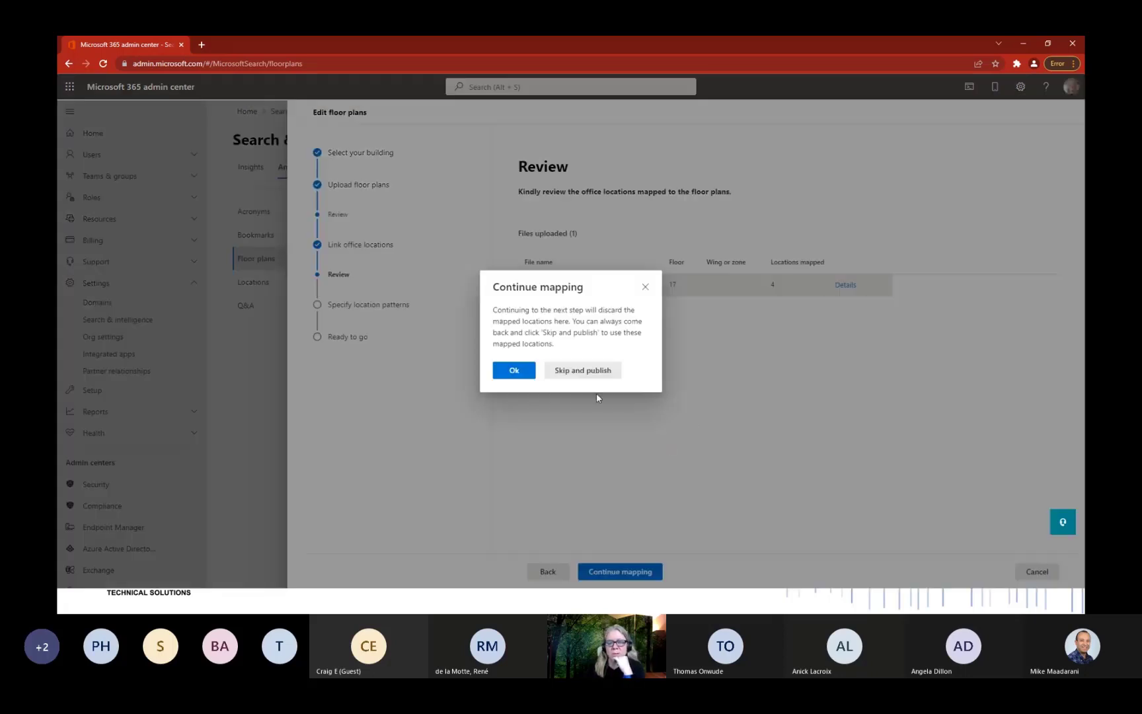
click(514, 372)
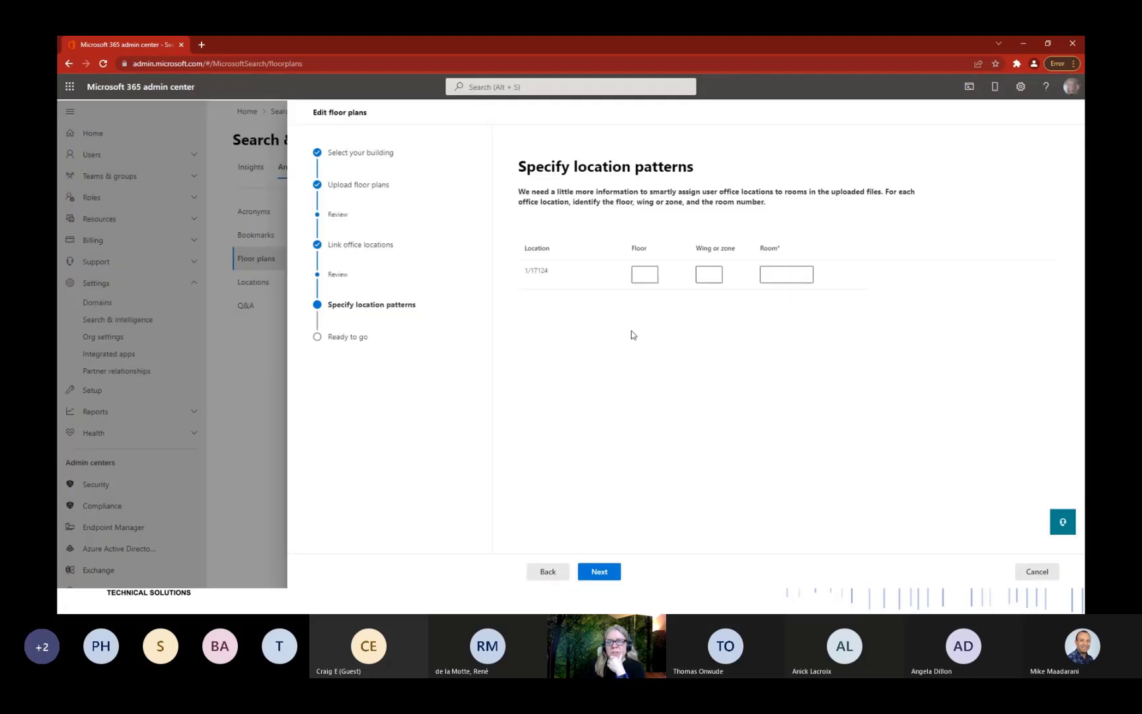
Enter floor 17 and room 124 for location 1/17124.
click(644, 276)
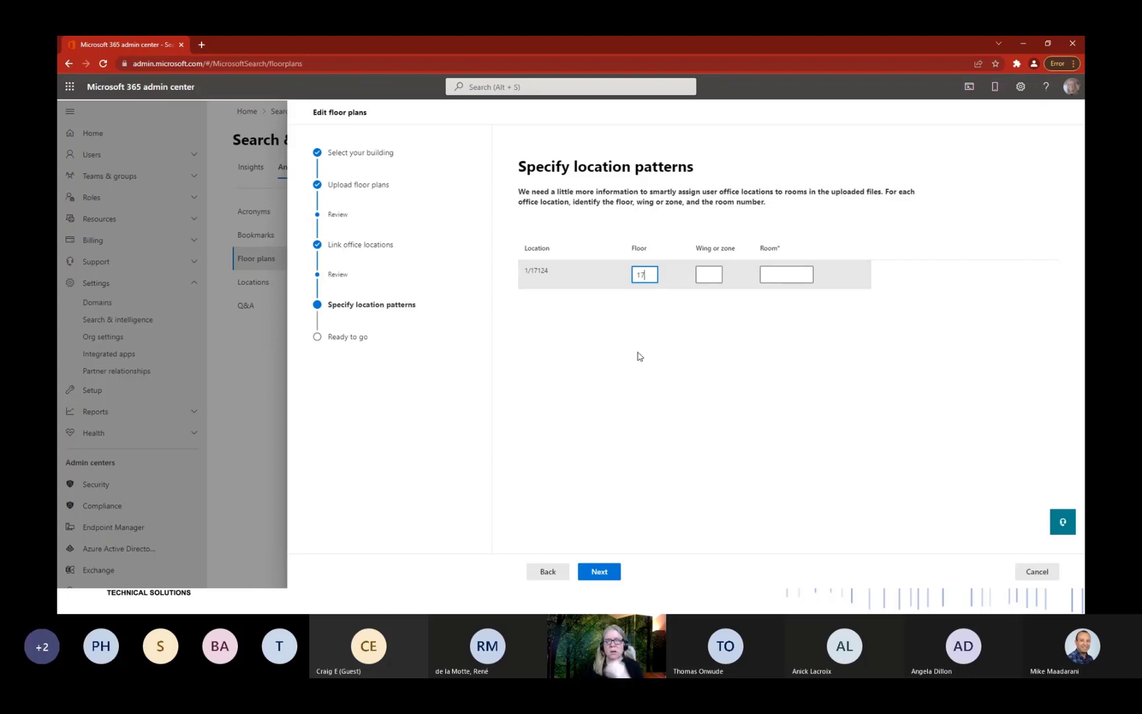
click(785, 276)
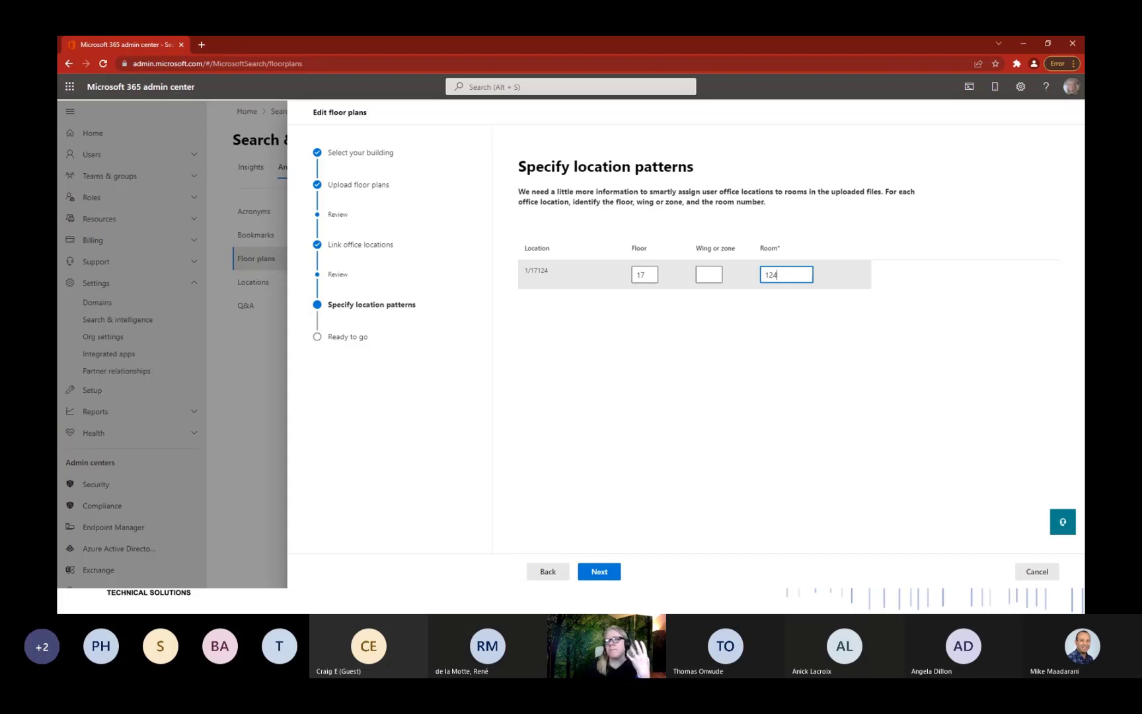
drag(1084, 159, 522, 162)
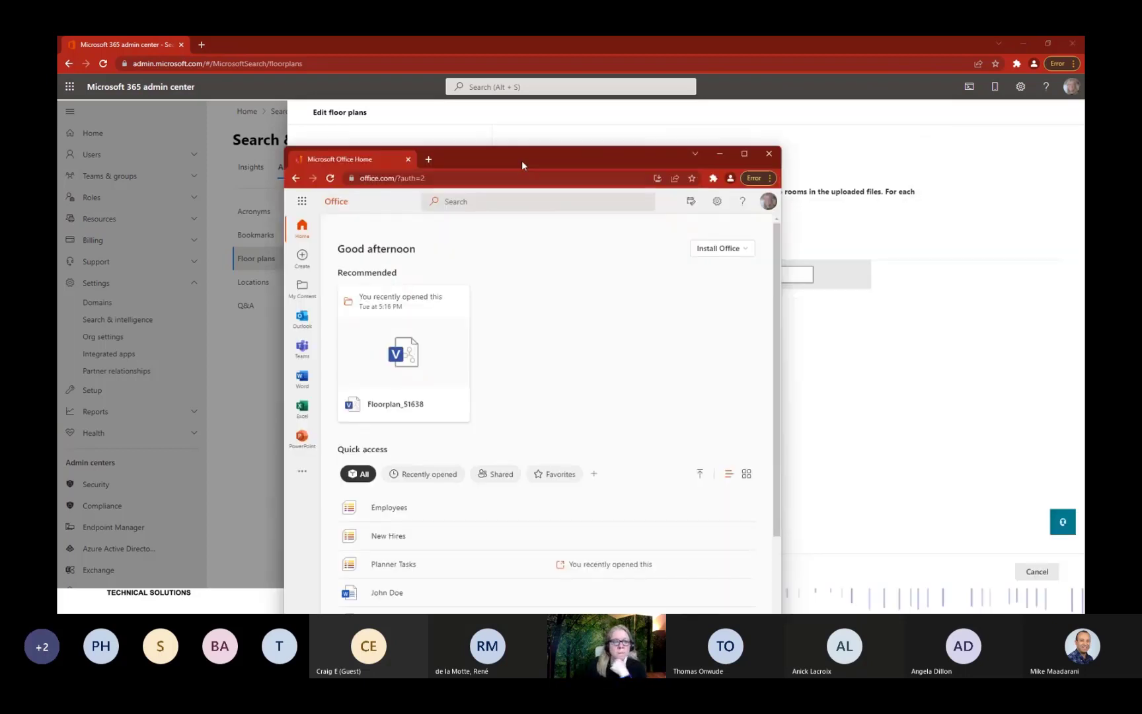
Open Floorplan_51638 in Visio for the web at 212% zoom to inspect room labels like 17119 and 17120.
double_click(522, 162)
click(216, 250)
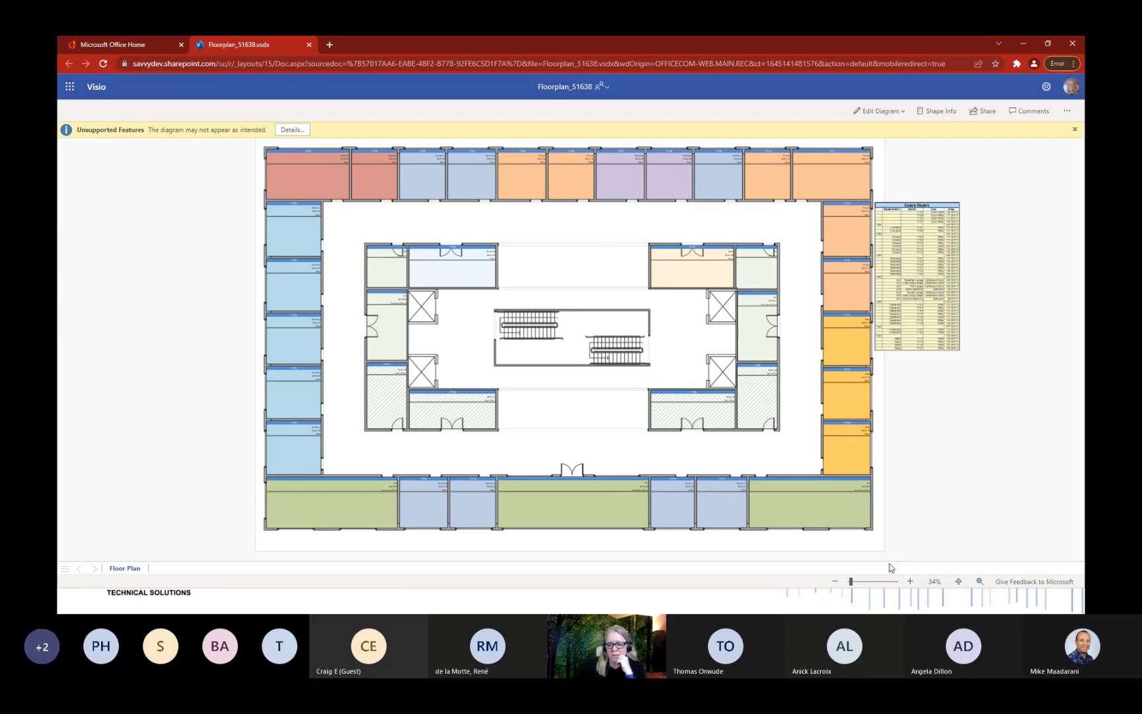
click(874, 583)
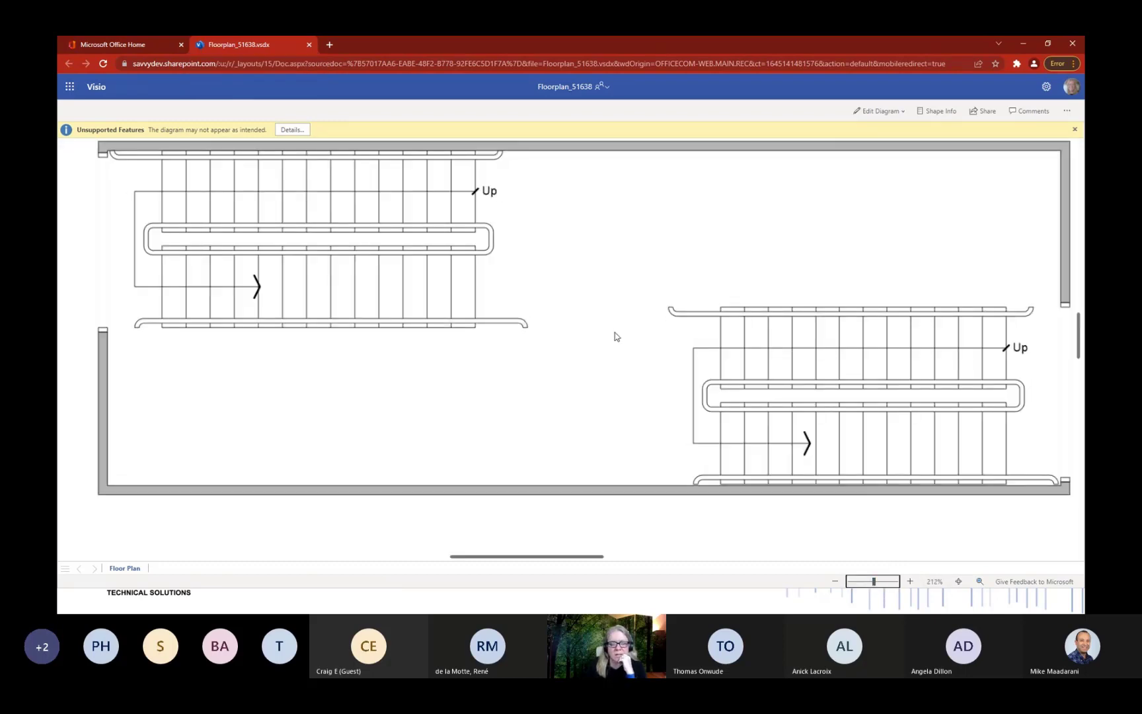
scroll(615, 334, down, 10)
scroll(620, 413, down, 5)
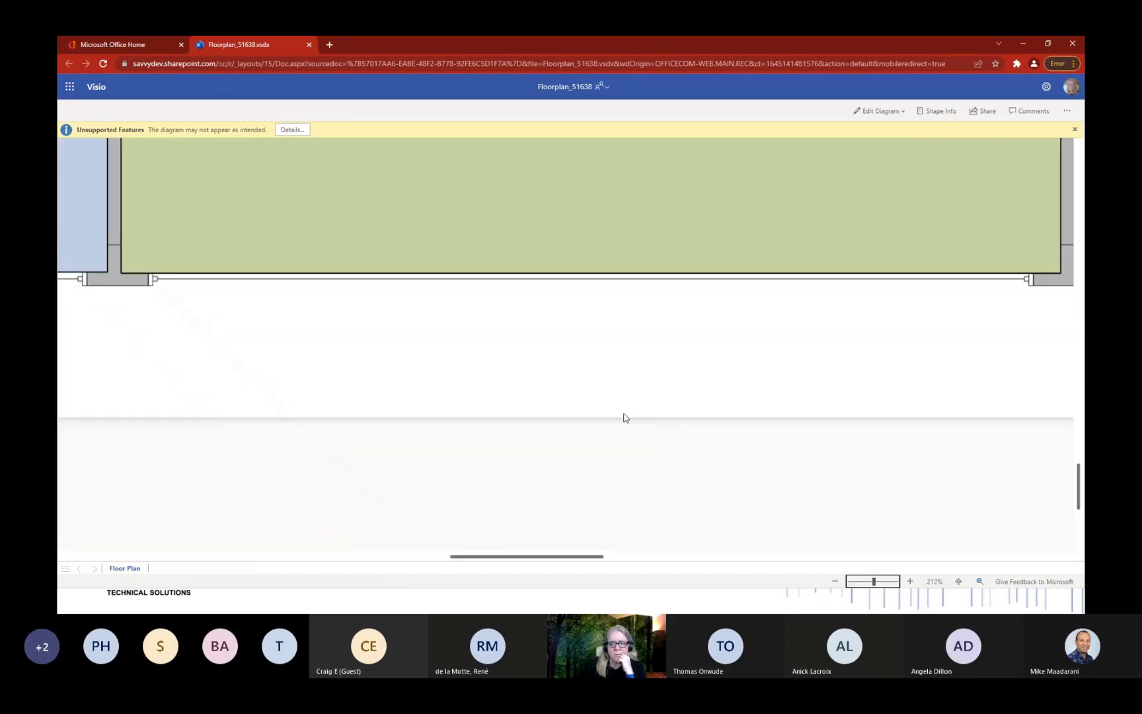
scroll(622, 415, up, 2)
drag(549, 559, 466, 560)
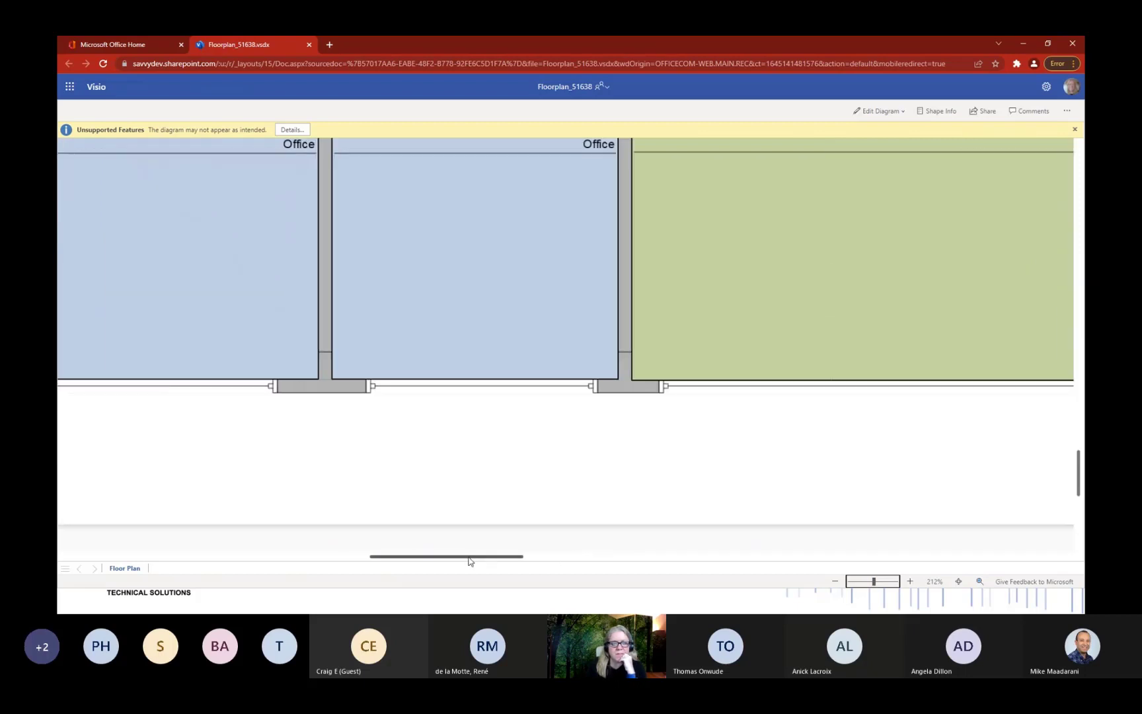
scroll(483, 436, up, 2)
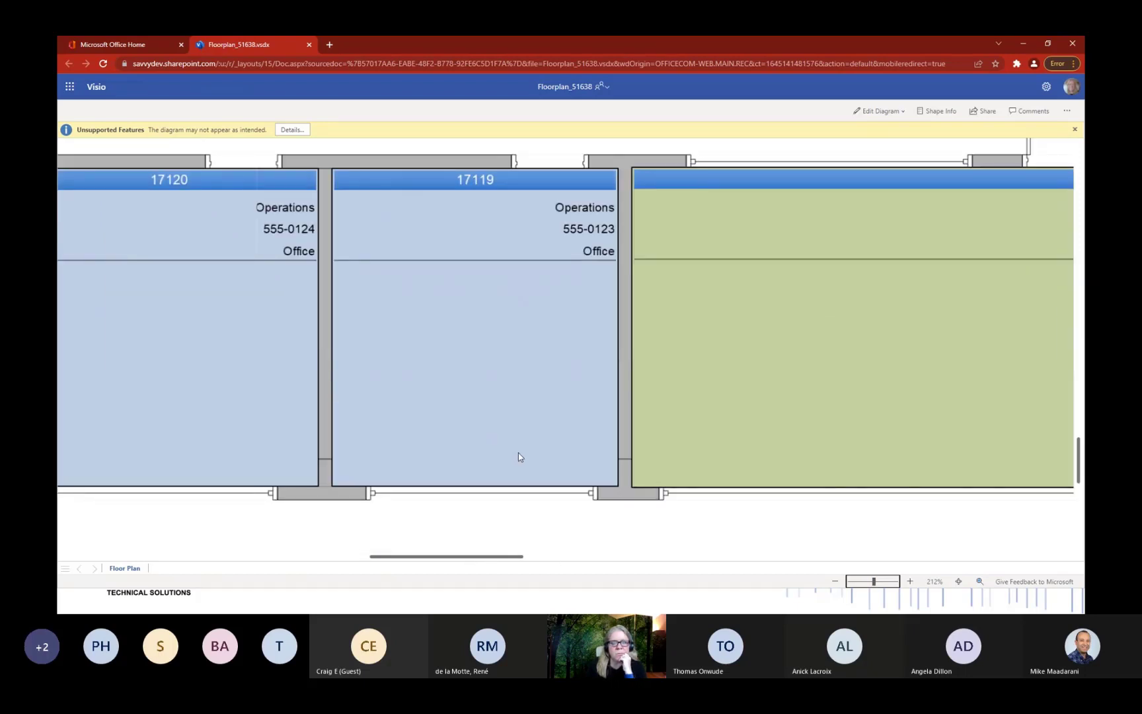
drag(484, 556, 283, 558)
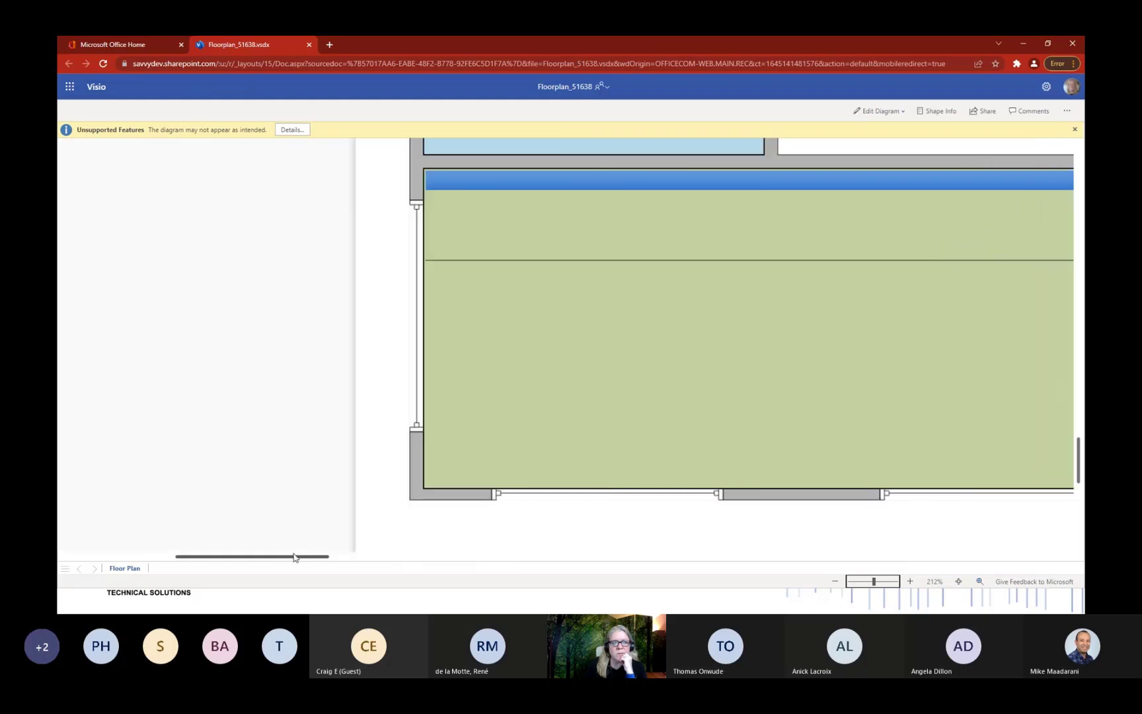
scroll(560, 449, up, 5)
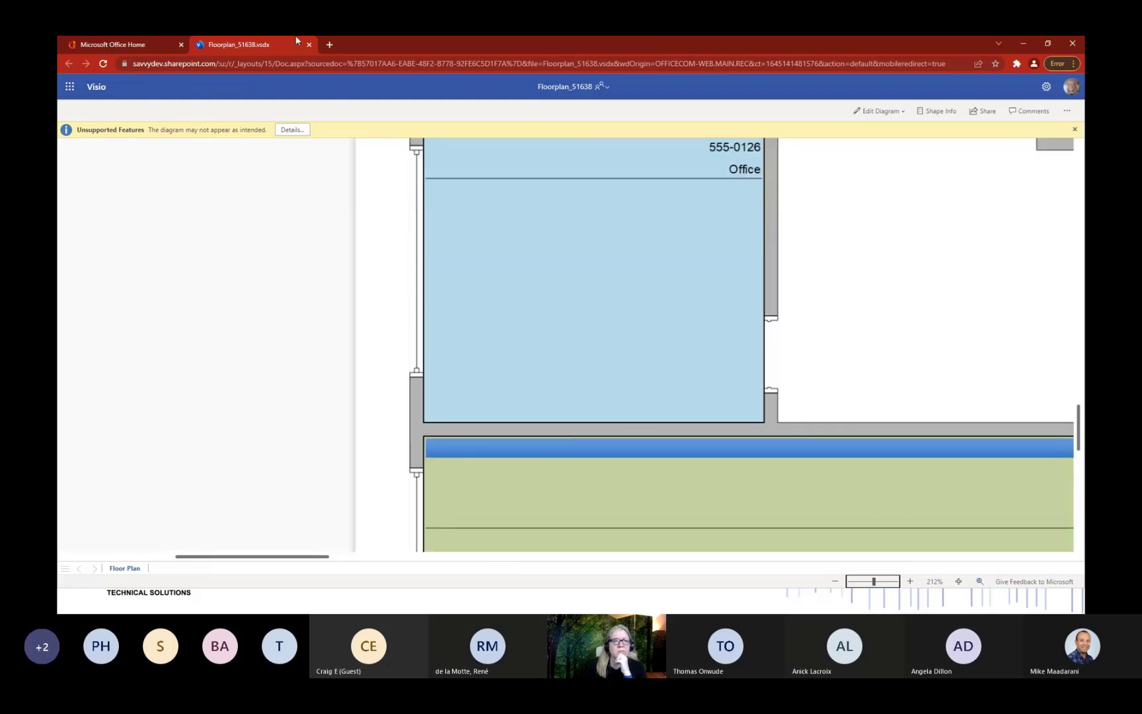
click(102, 43)
click(545, 88)
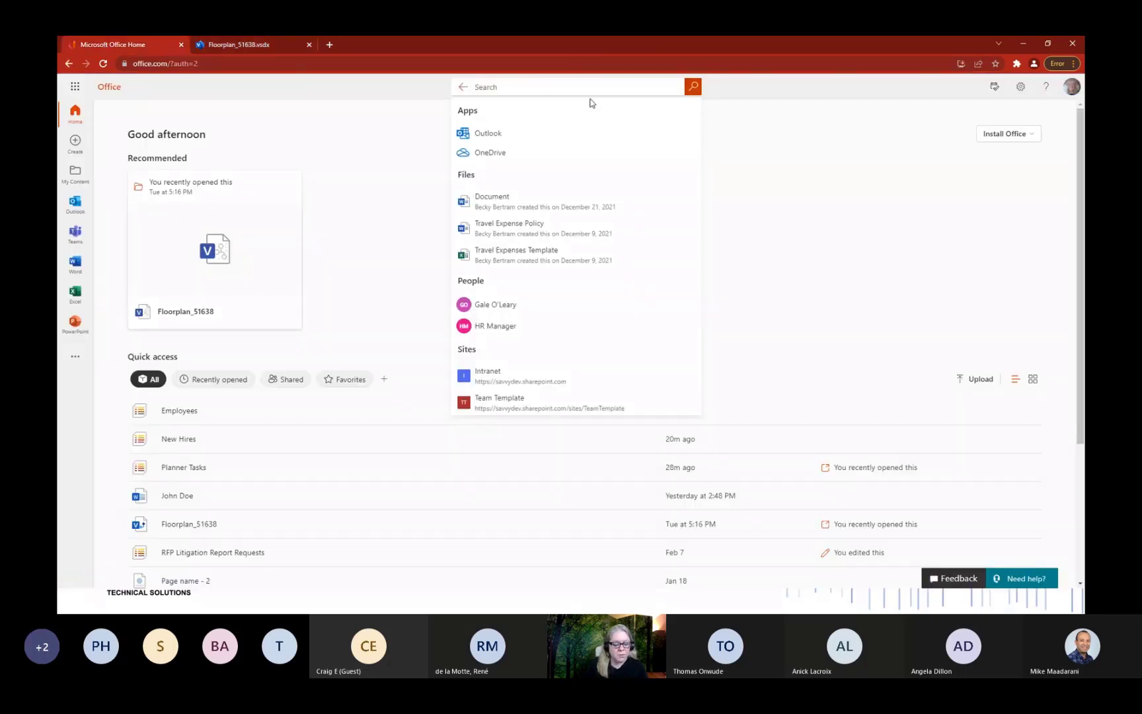
text(it manager)
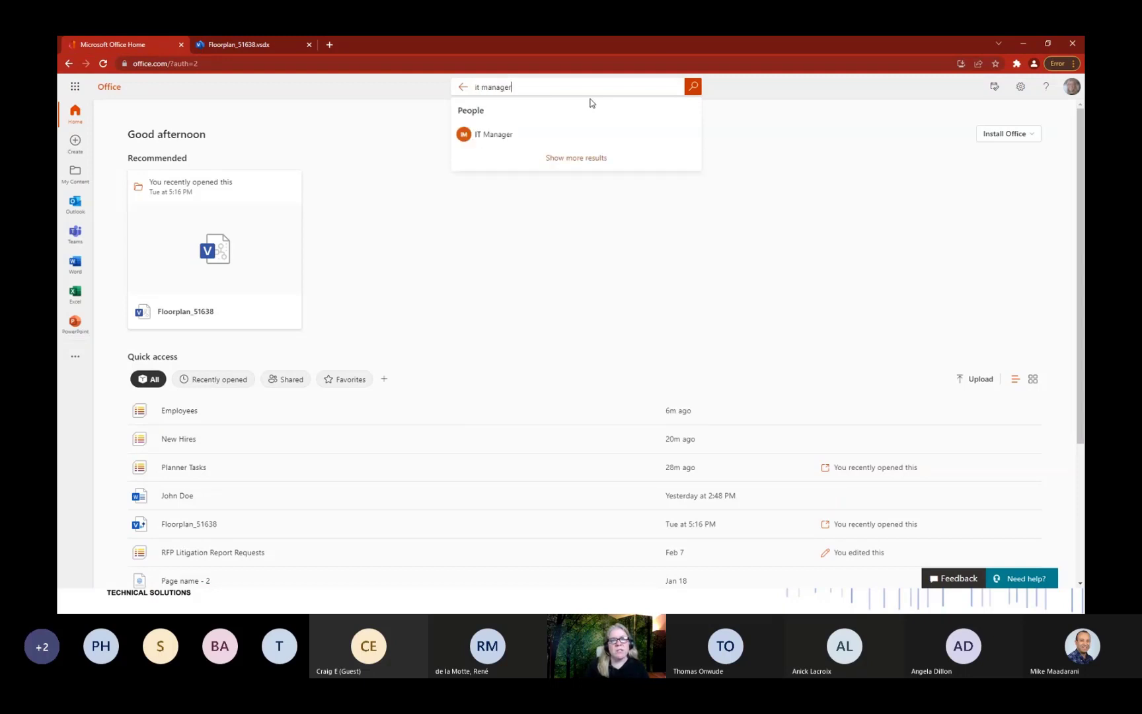
click(539, 141)
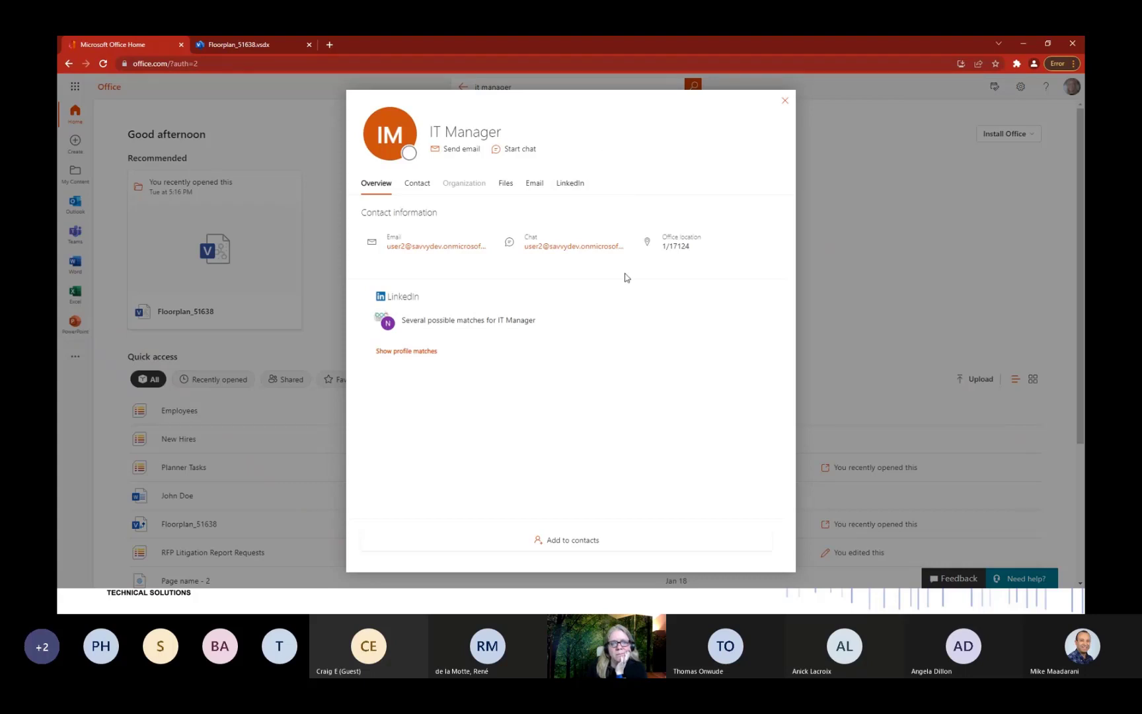
mouse_move(669, 247)
click(784, 100)
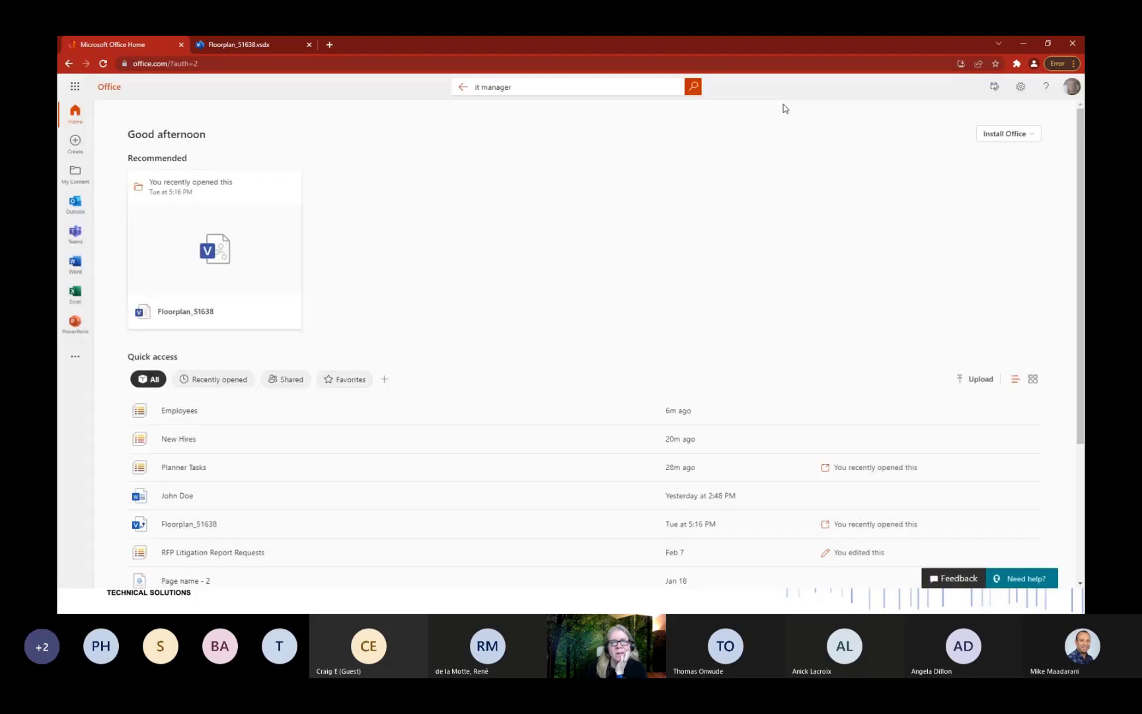
Search 'hr manager' and check the HR Manager's office location 1/17113 in contact details.
click(562, 88)
text(hr manager)
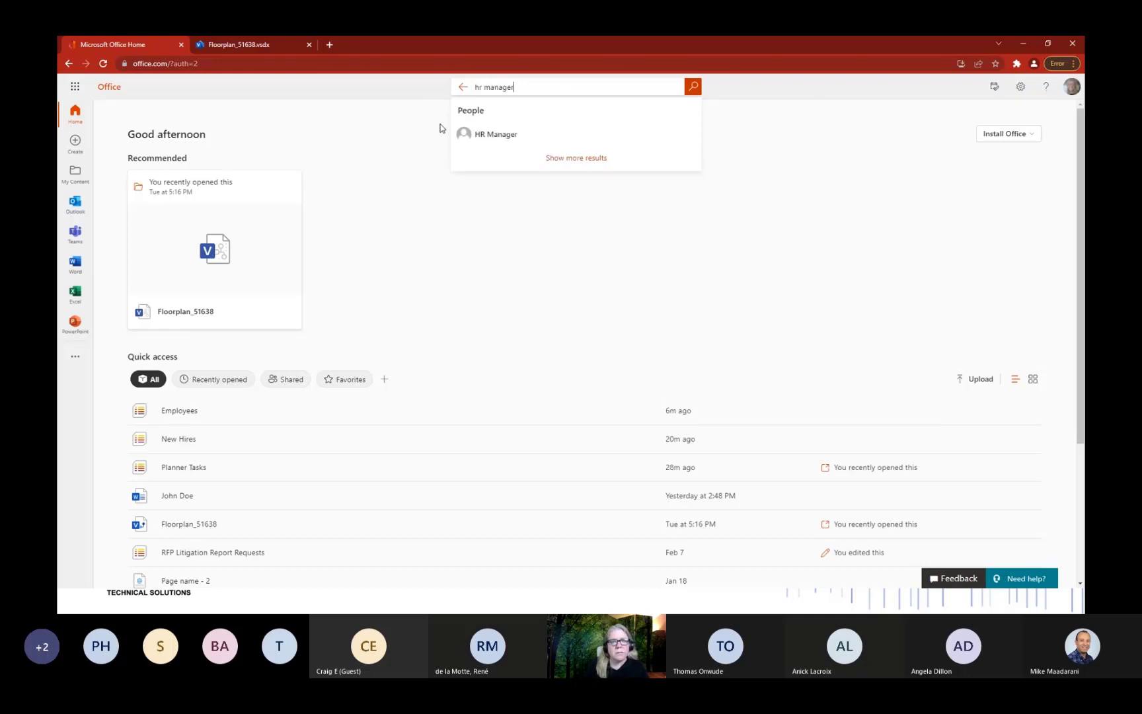
click(500, 135)
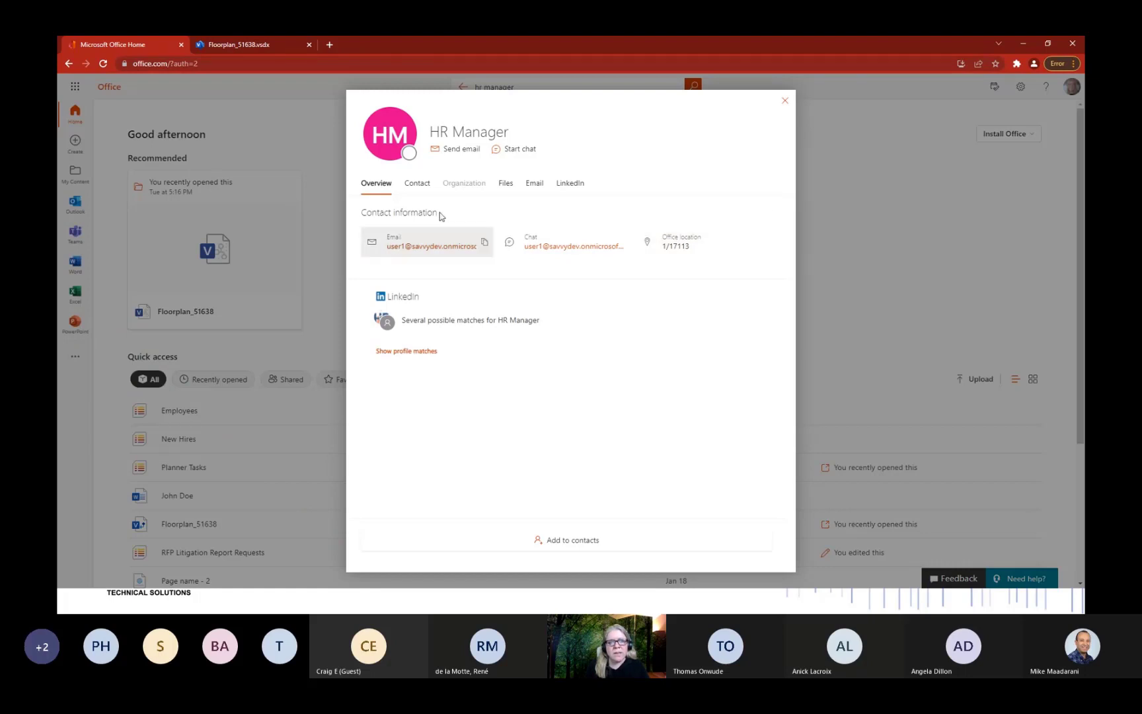
click(418, 188)
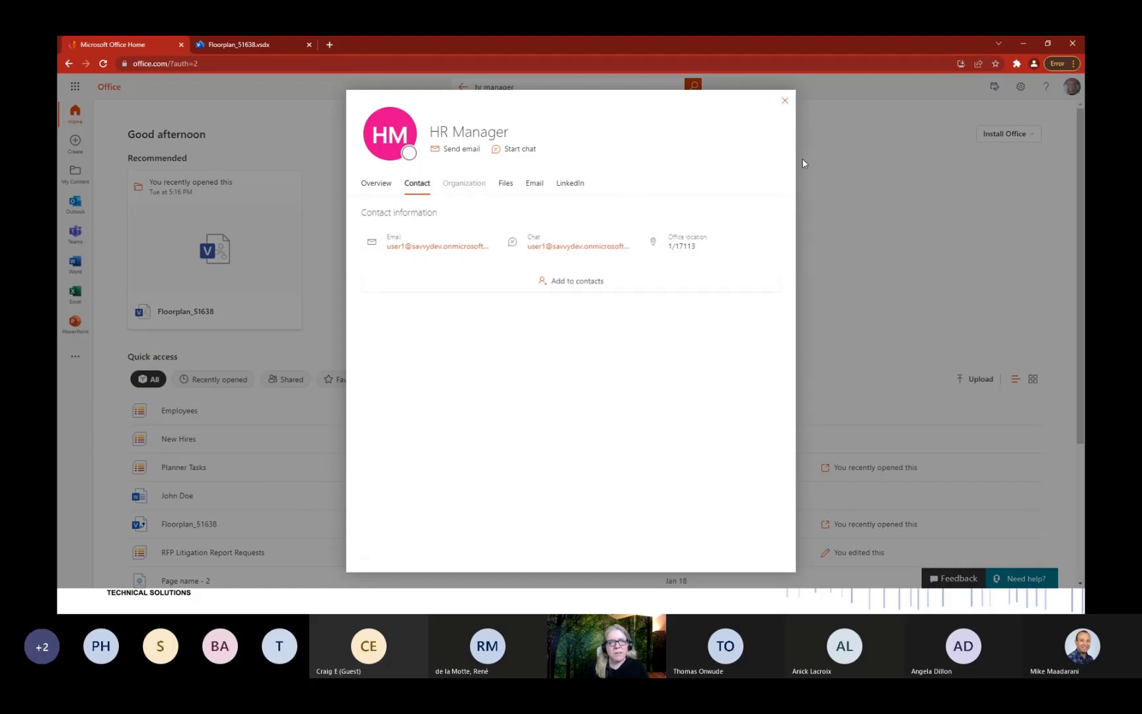
click(787, 103)
click(242, 44)
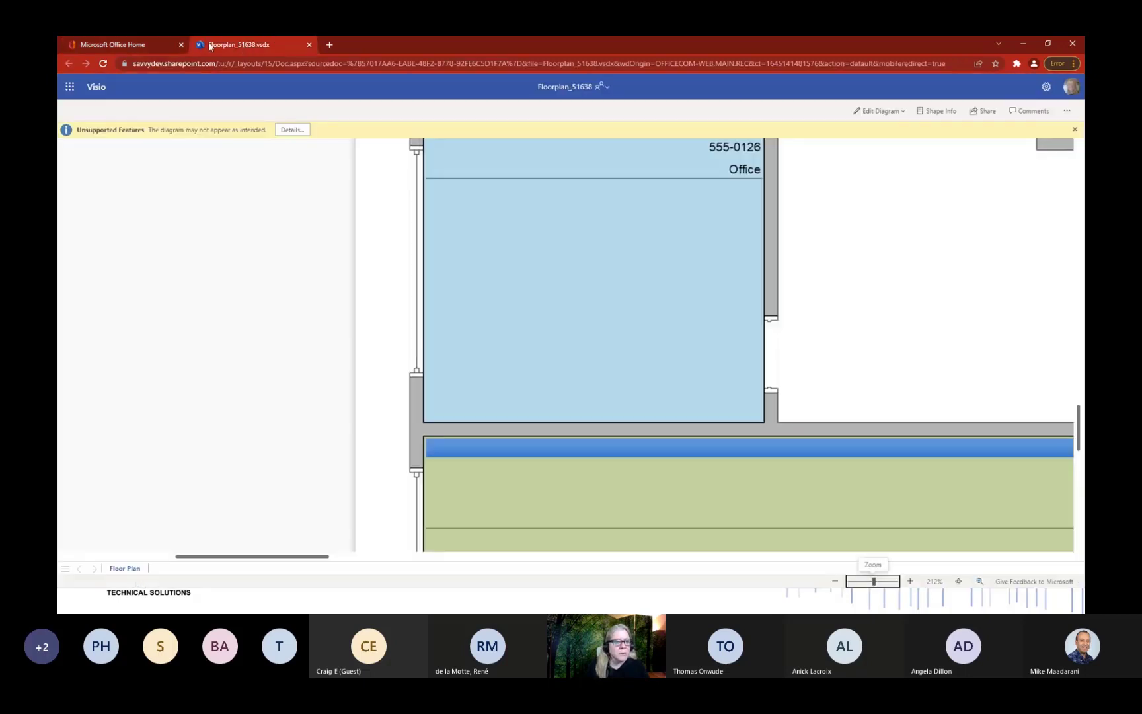
click(128, 43)
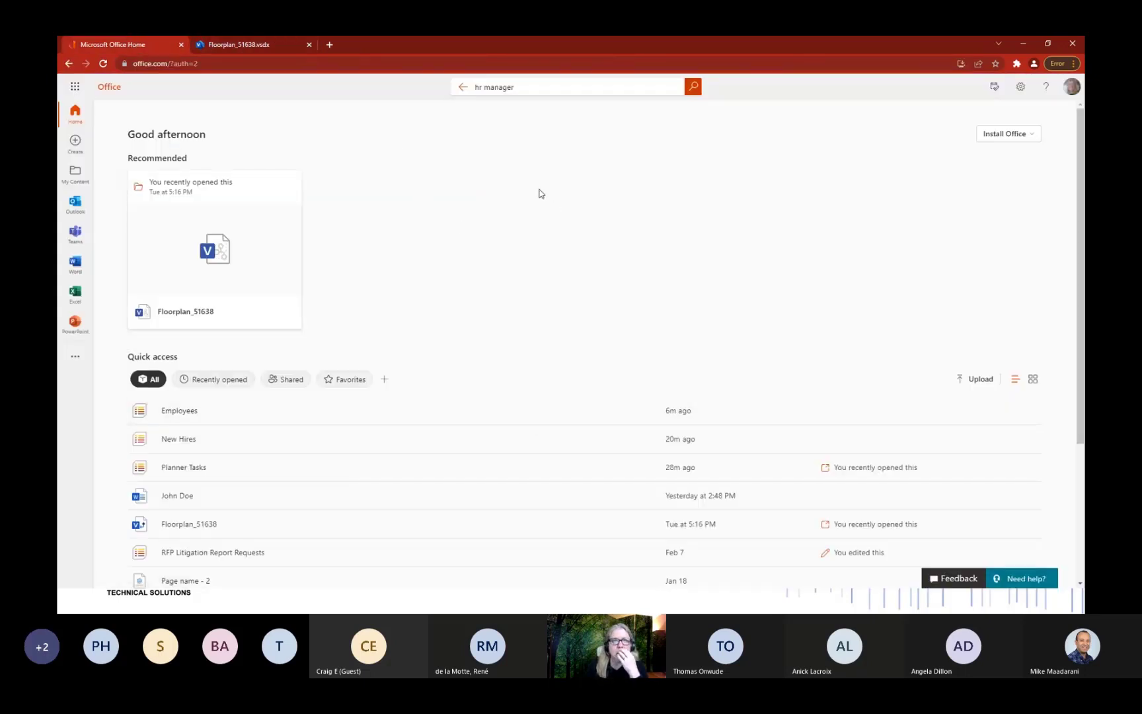
click(463, 86)
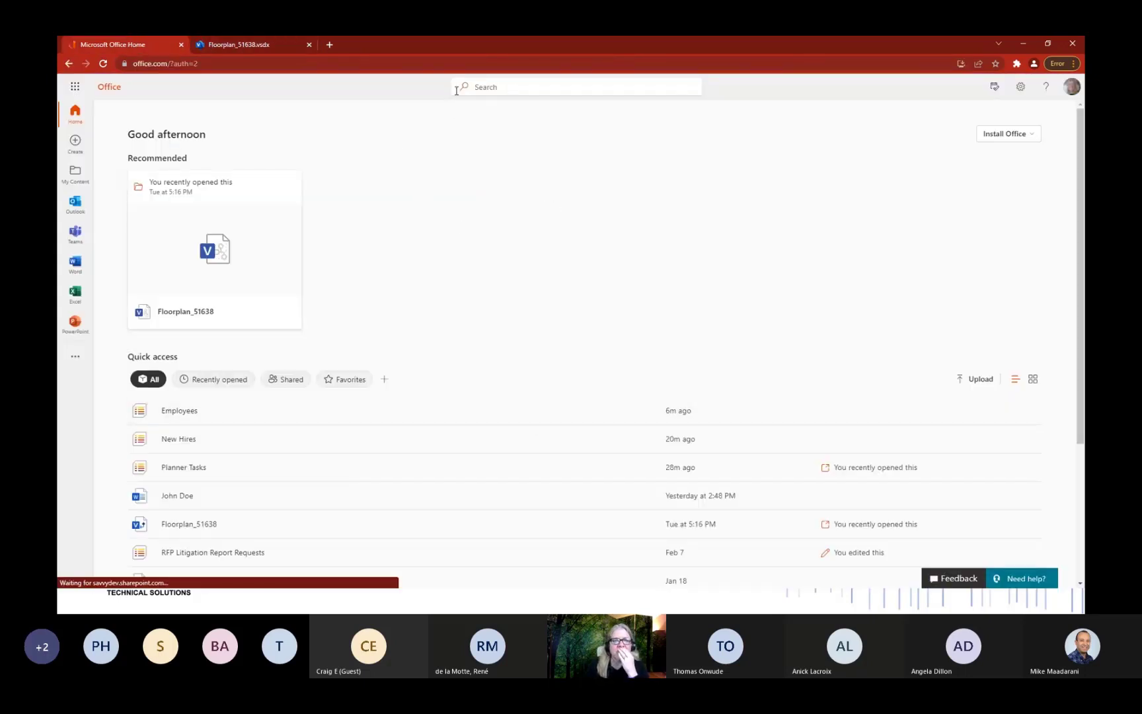
Search for the colleague by name and show their office 1/17101 on the floor map.
click(518, 88)
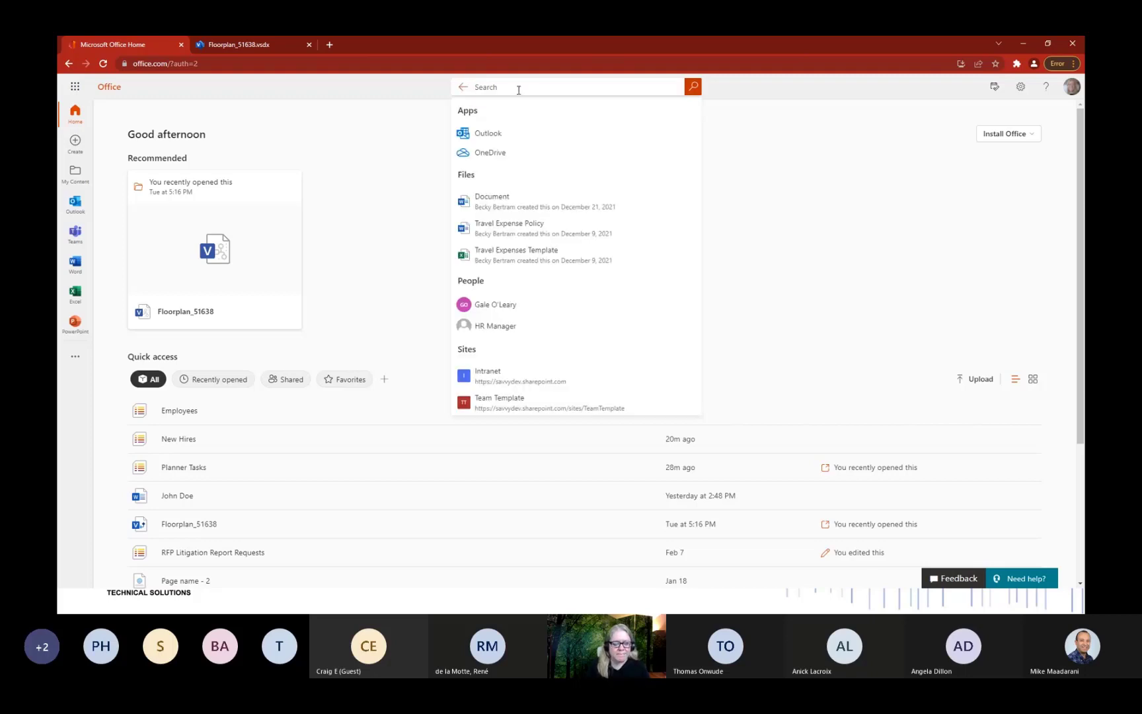
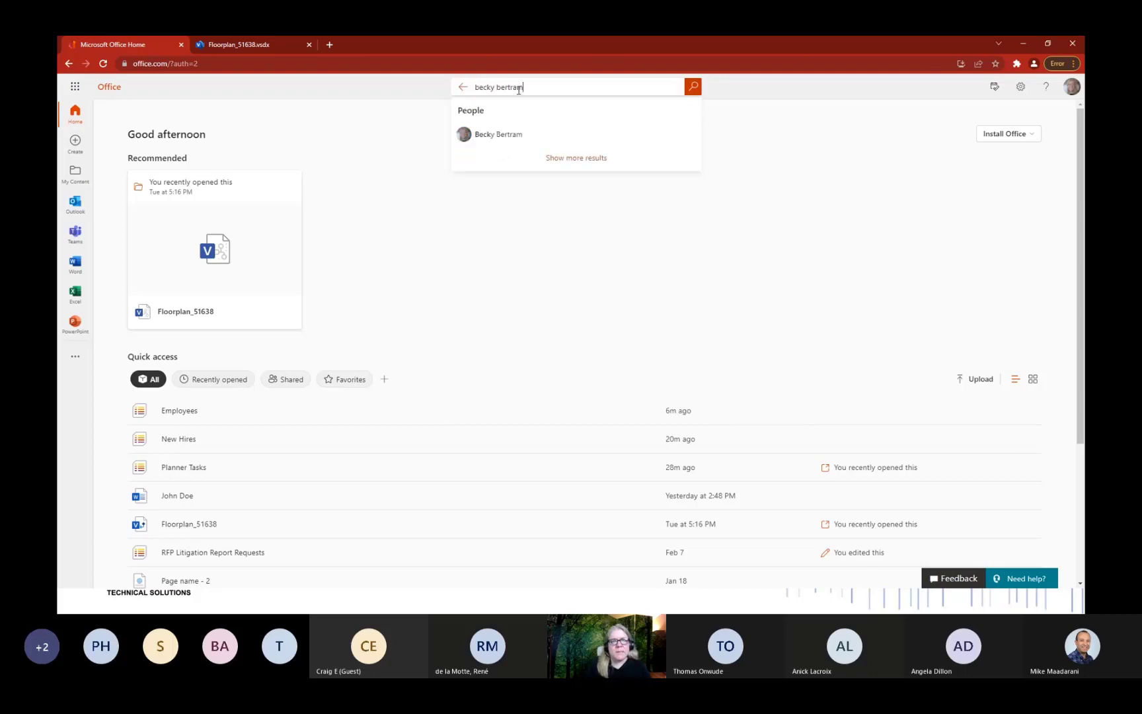
key(Return)
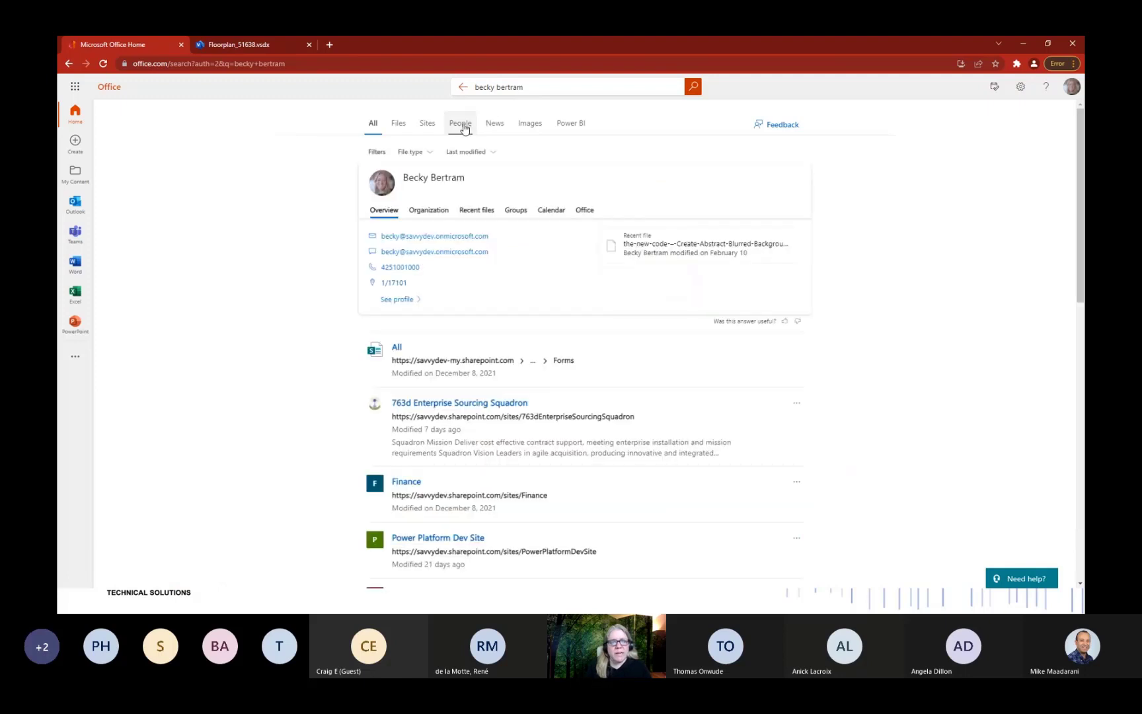
click(396, 282)
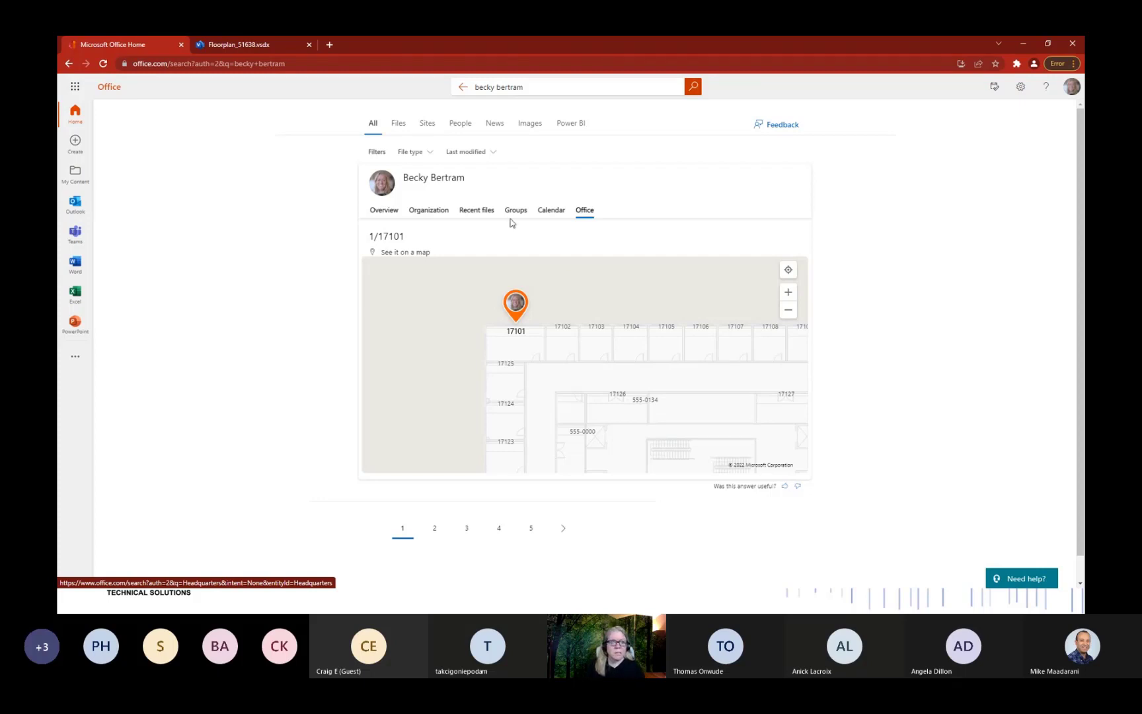
Close the Office and admin center browser windows and advance to the feedback slide.
click(1073, 44)
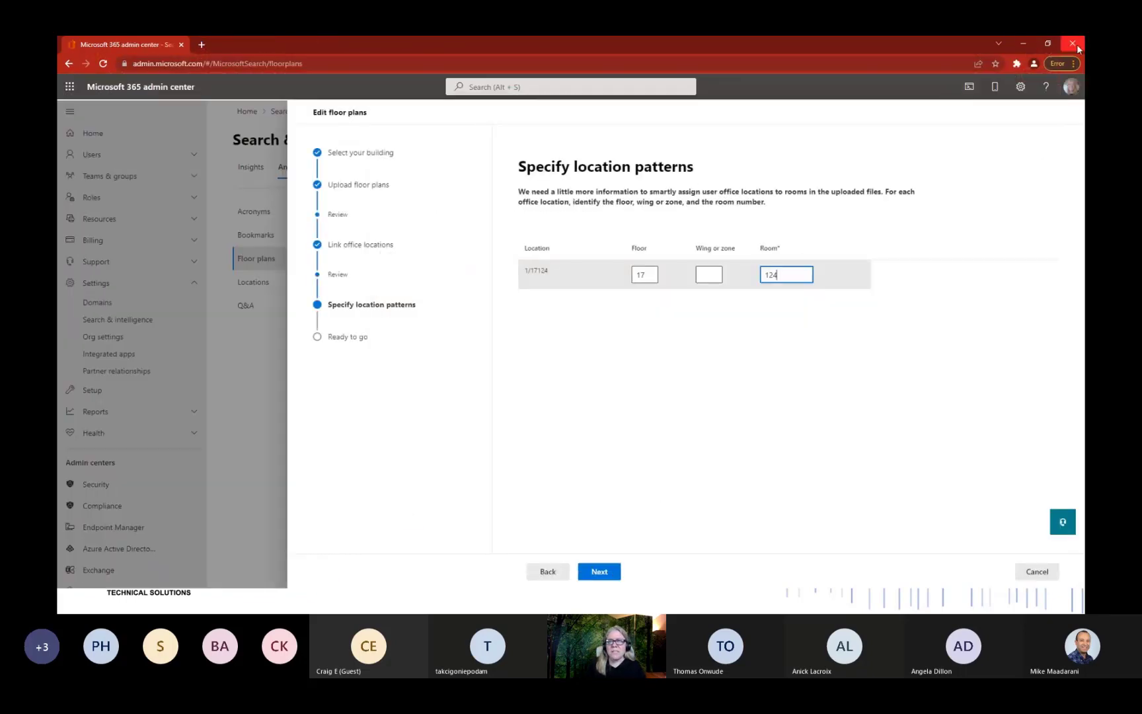
click(1074, 45)
click(719, 249)
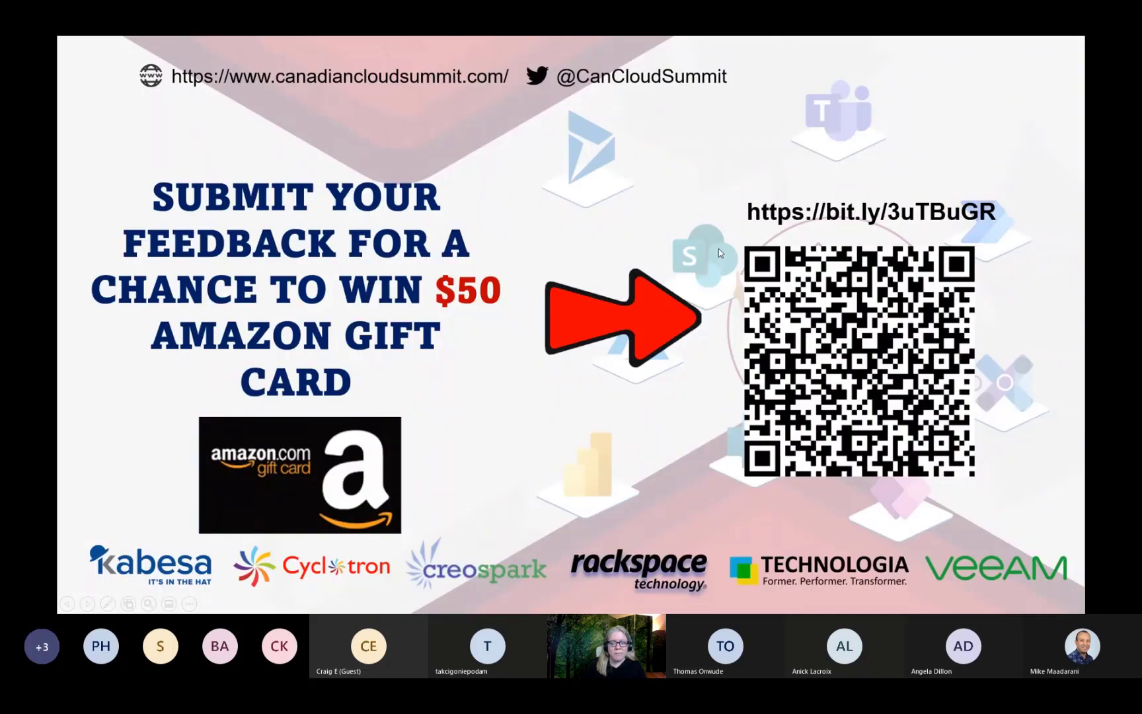